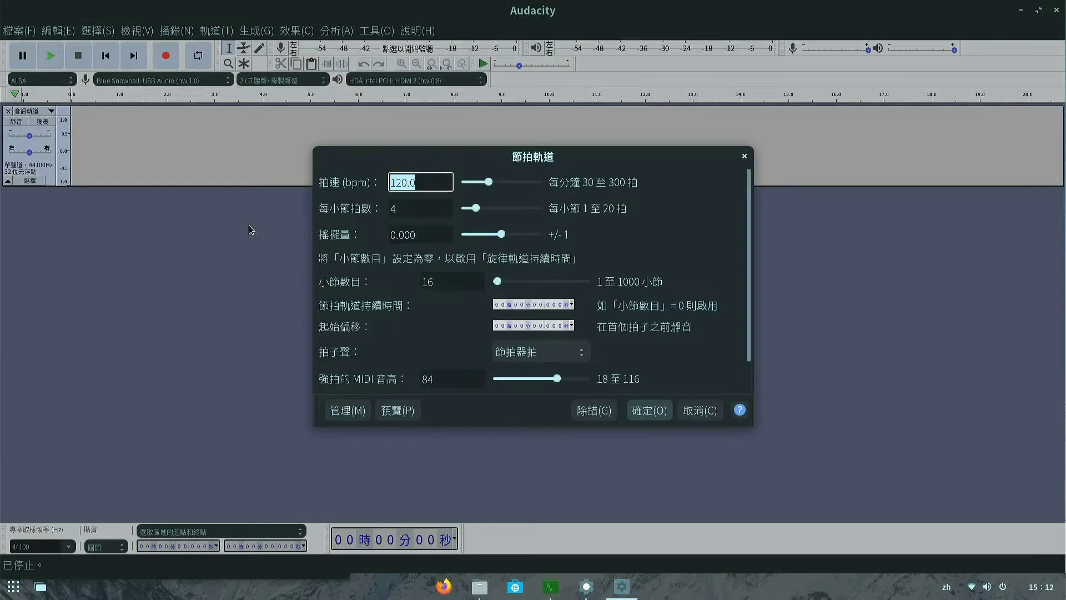
Generate a rhythm track at 120 bpm with 4 beats per bar and 16 bars, and play a short preview of it
click(649, 410)
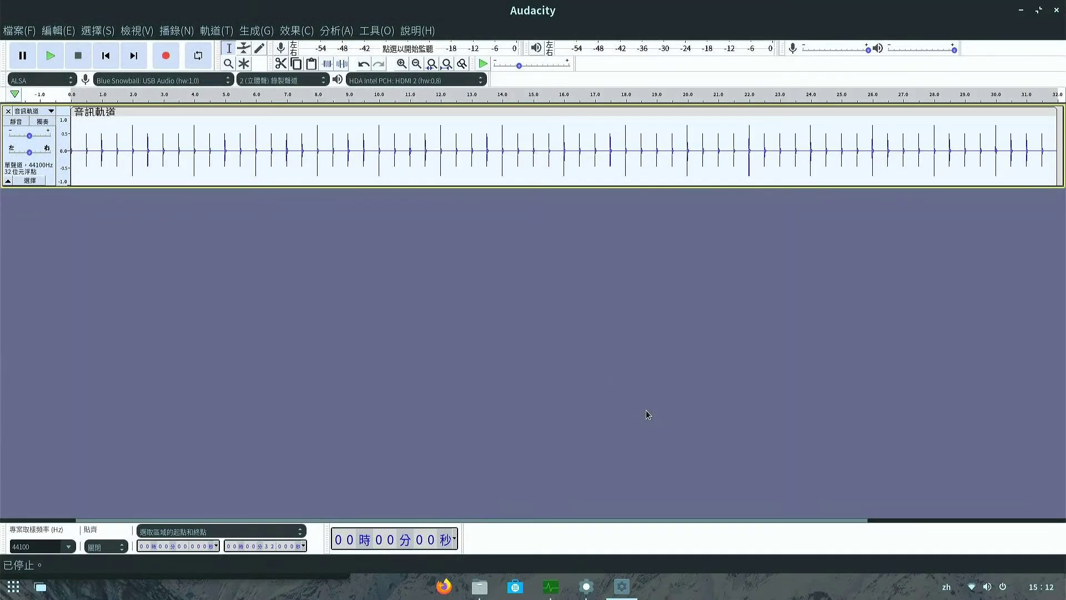
click(45, 60)
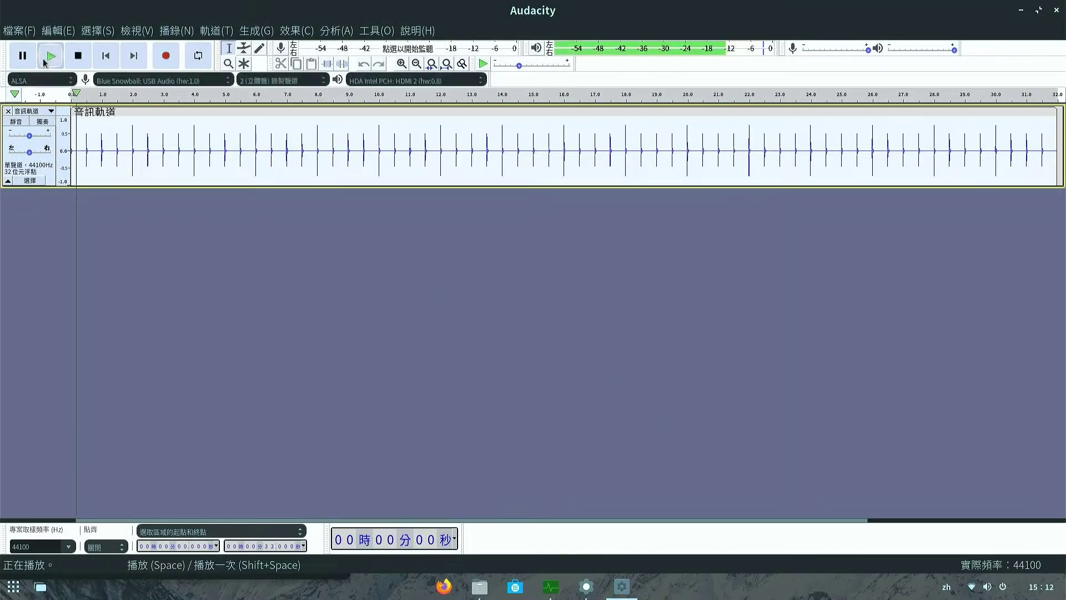
click(77, 56)
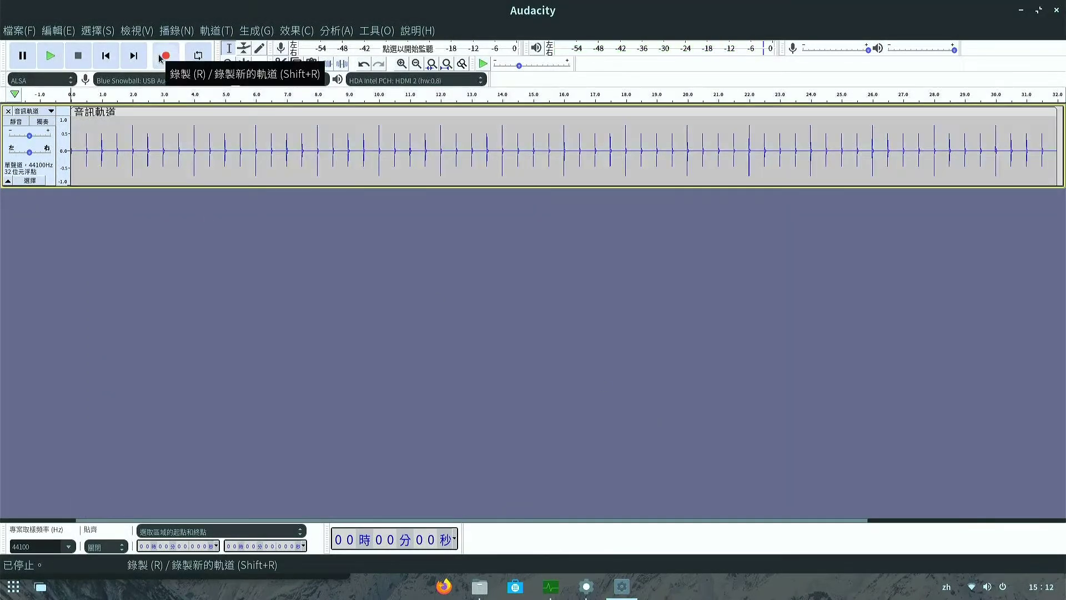
Record a new audio track alongside the rhythm track, stop recording, and select the recorded passage from about 0.6 to 9.4 seconds
click(165, 56)
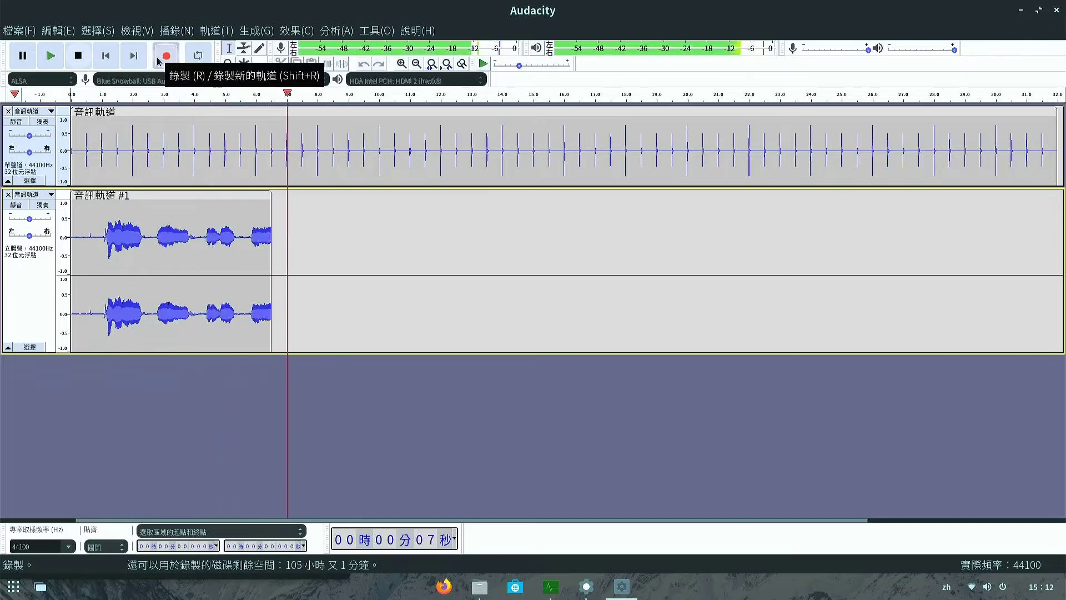
key(space)
click(281, 277)
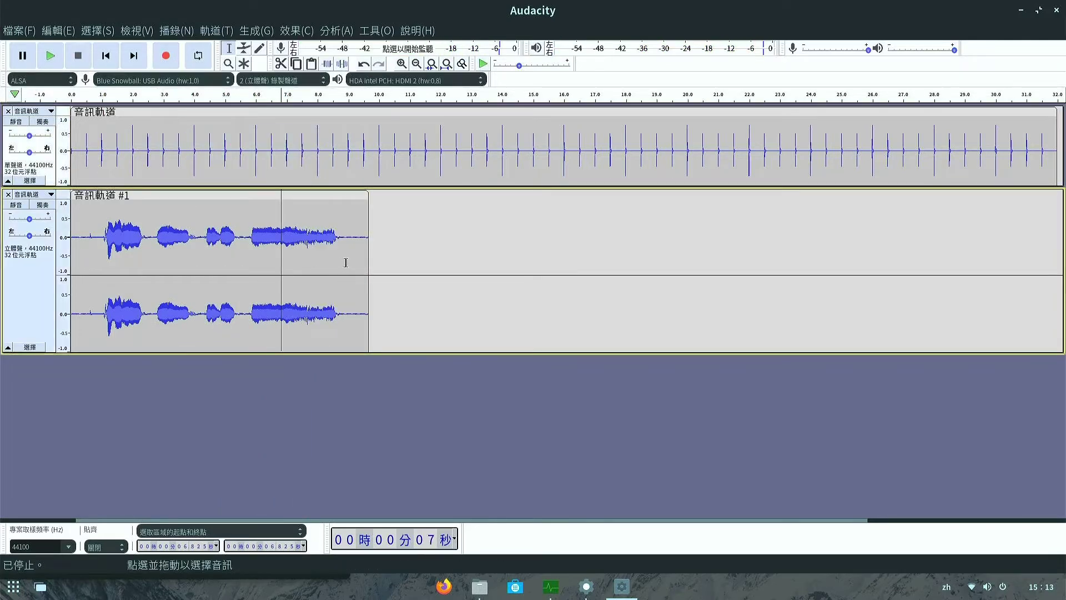
drag(360, 256, 94, 264)
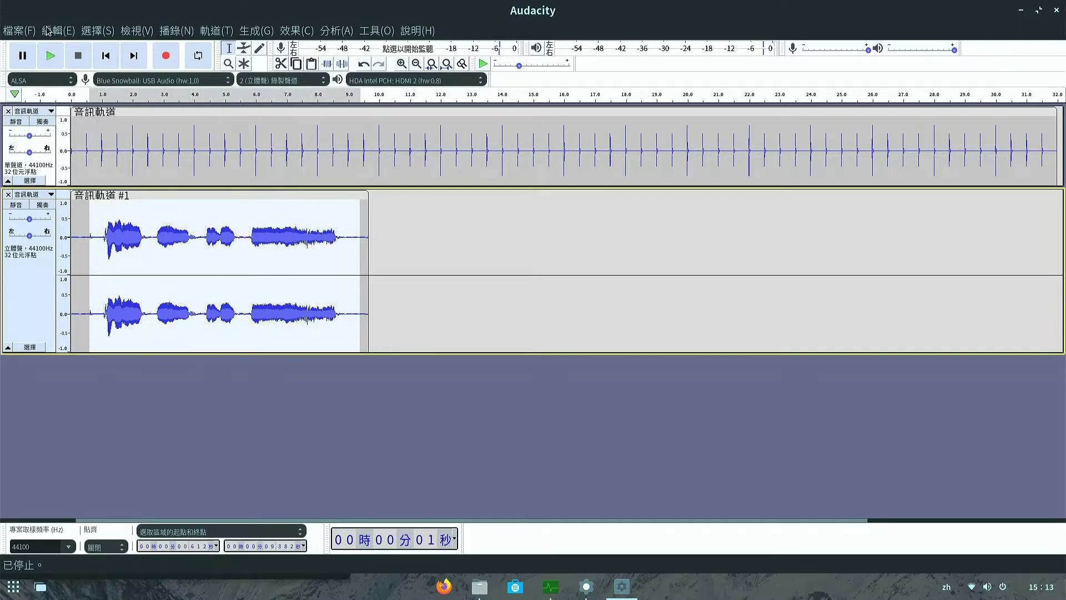
Export the audio as sound2.wav to the 文件 folder, accepting the stereo mix-down and leaving the metadata tags blank
click(17, 29)
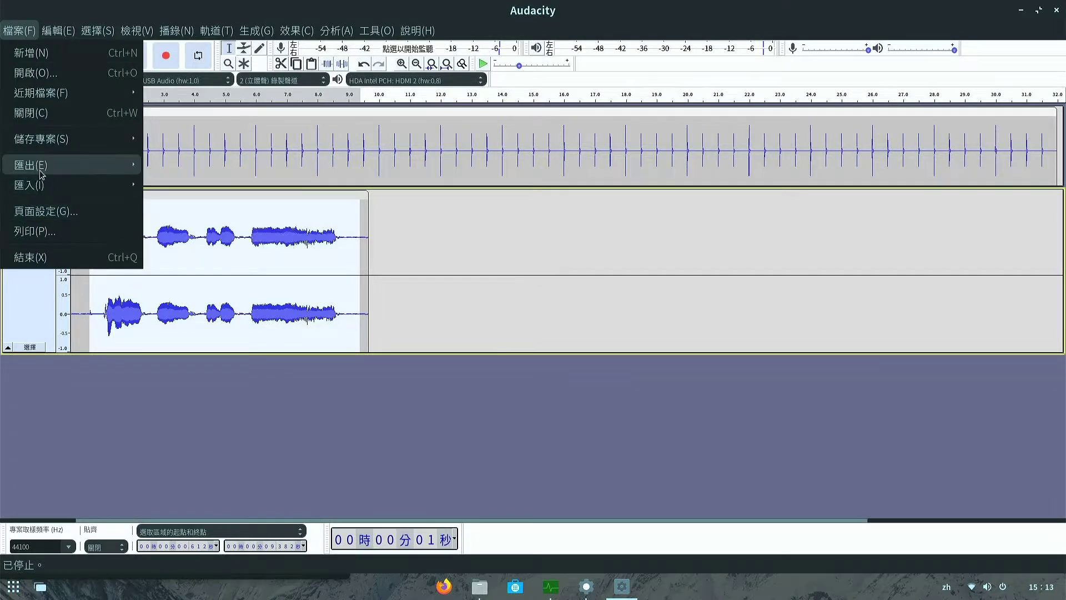
mouse_move(41, 174)
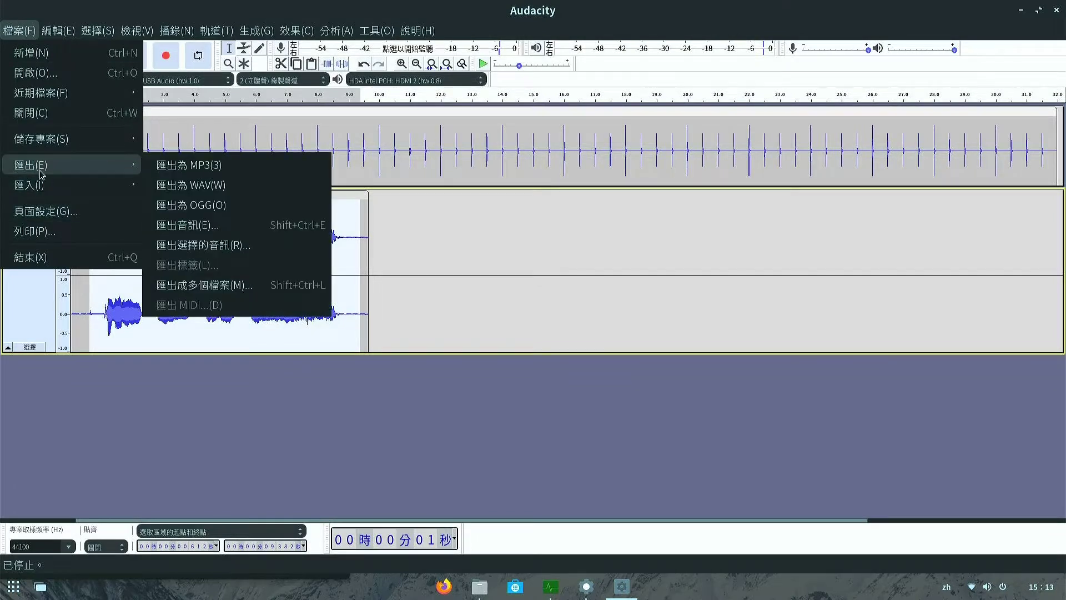
click(211, 188)
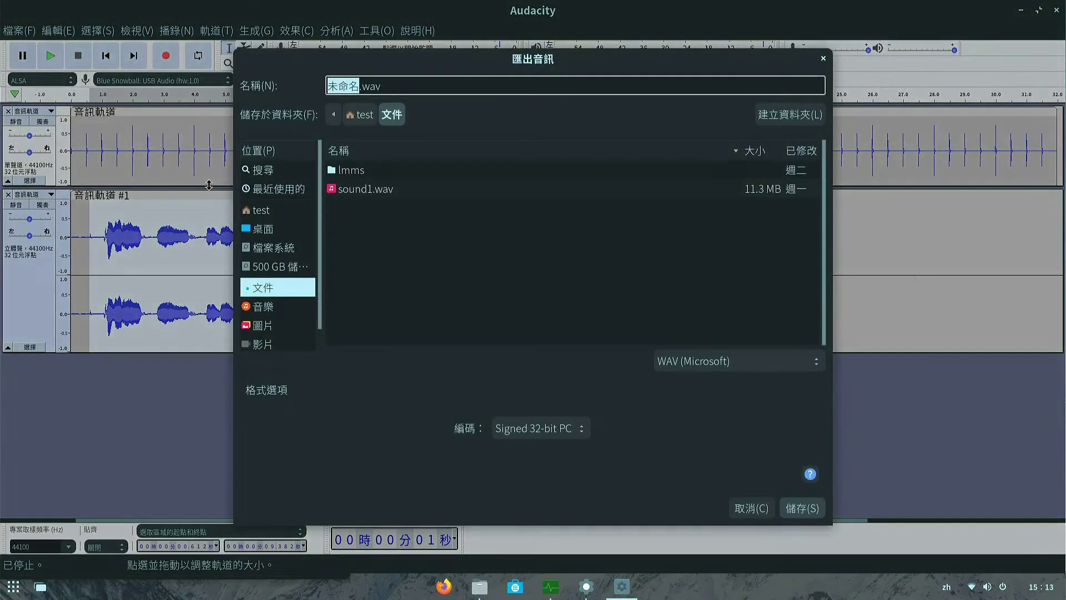
text(sound)
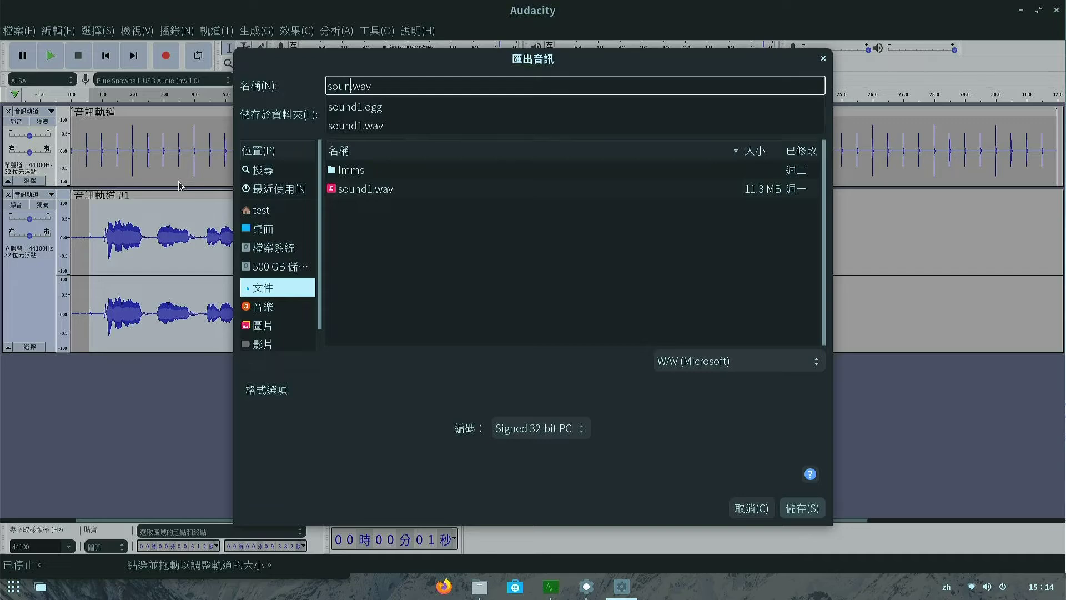
text(2)
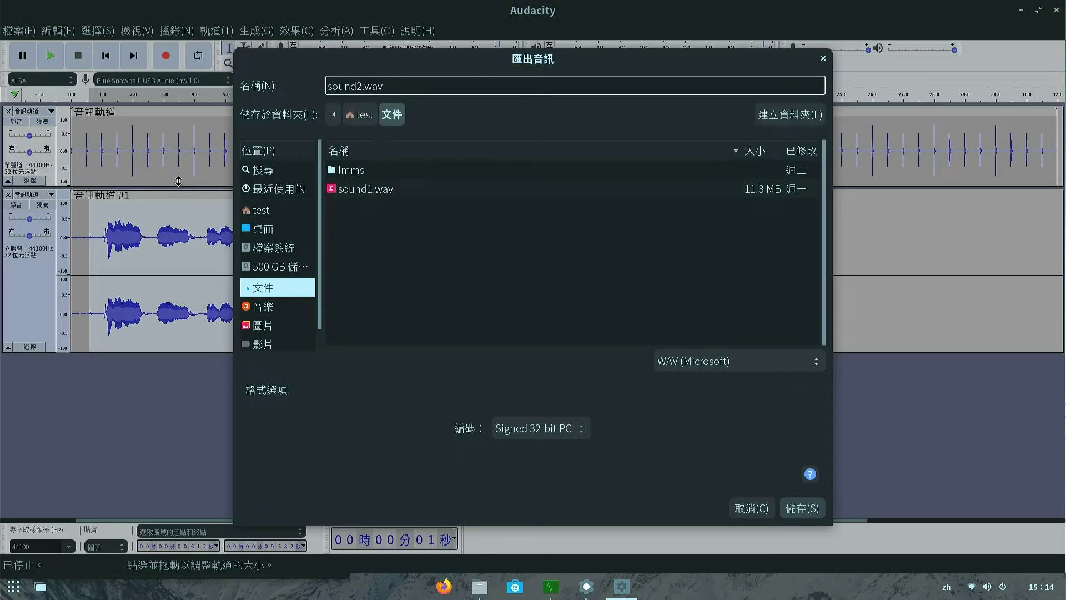
key(Return)
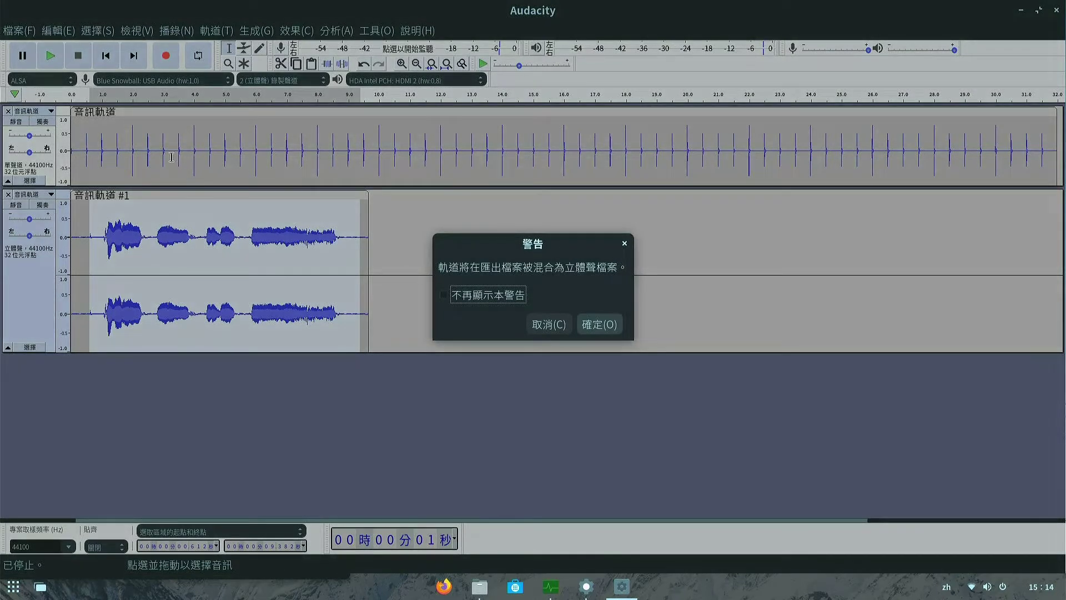
click(618, 329)
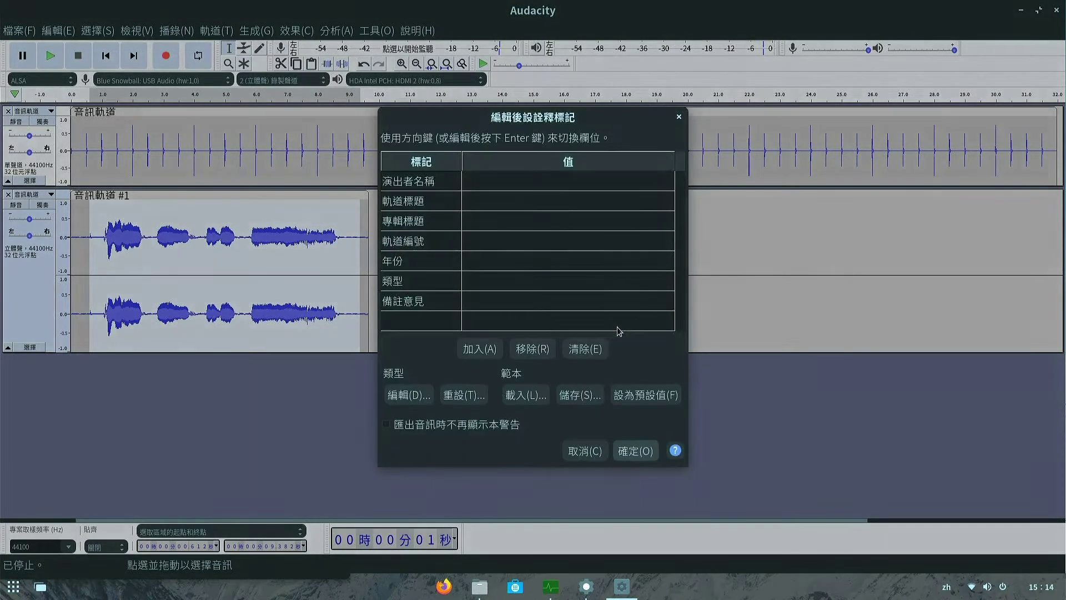
click(626, 453)
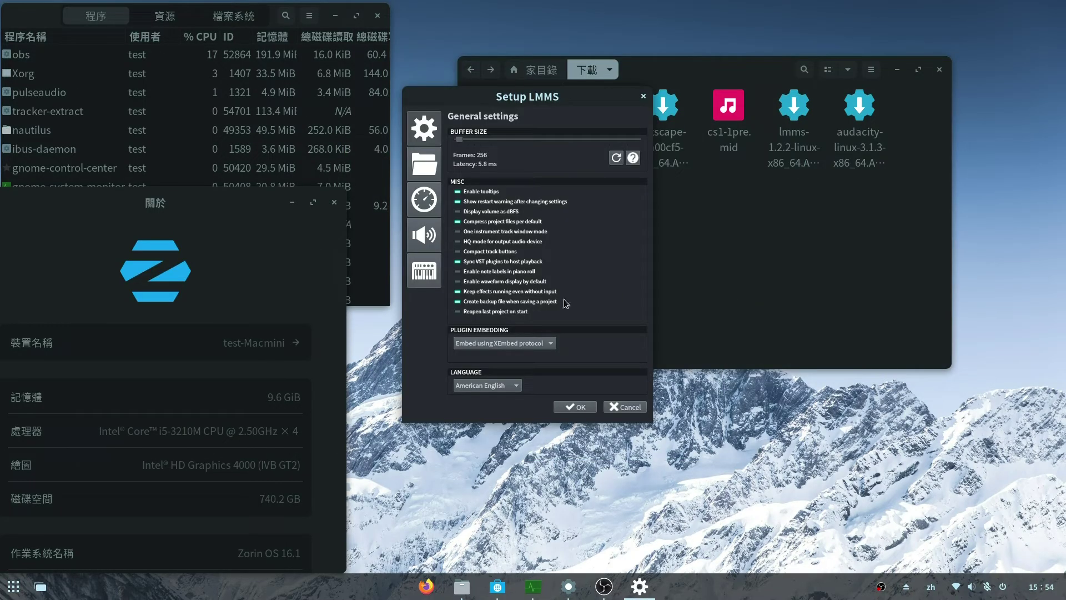
In the LMMS setup, set the language to 繁體中文 and the SF2 directory to /home/test/SF2
click(495, 385)
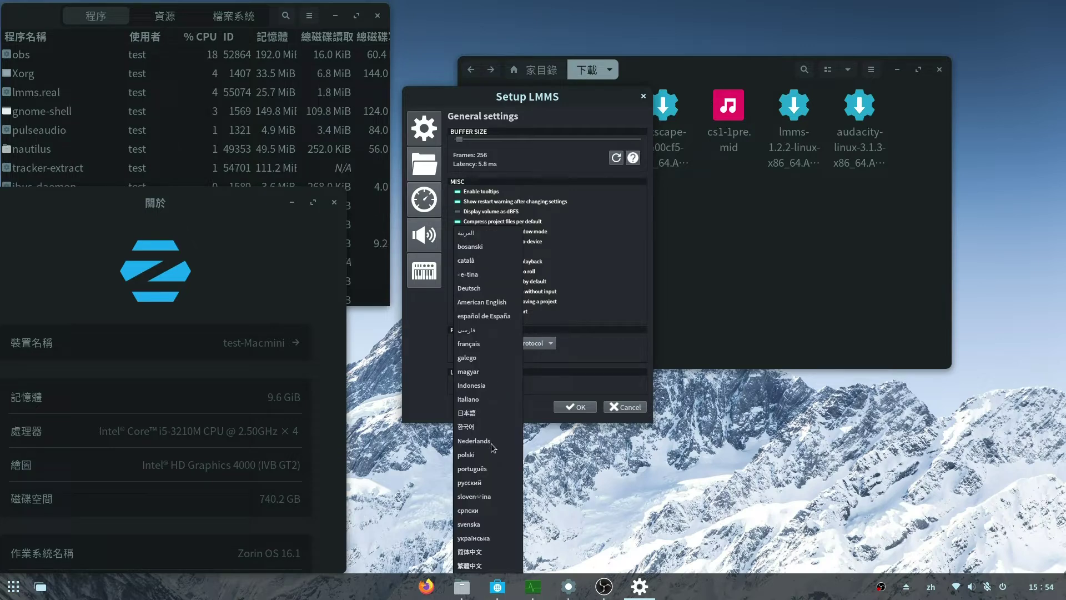
click(477, 567)
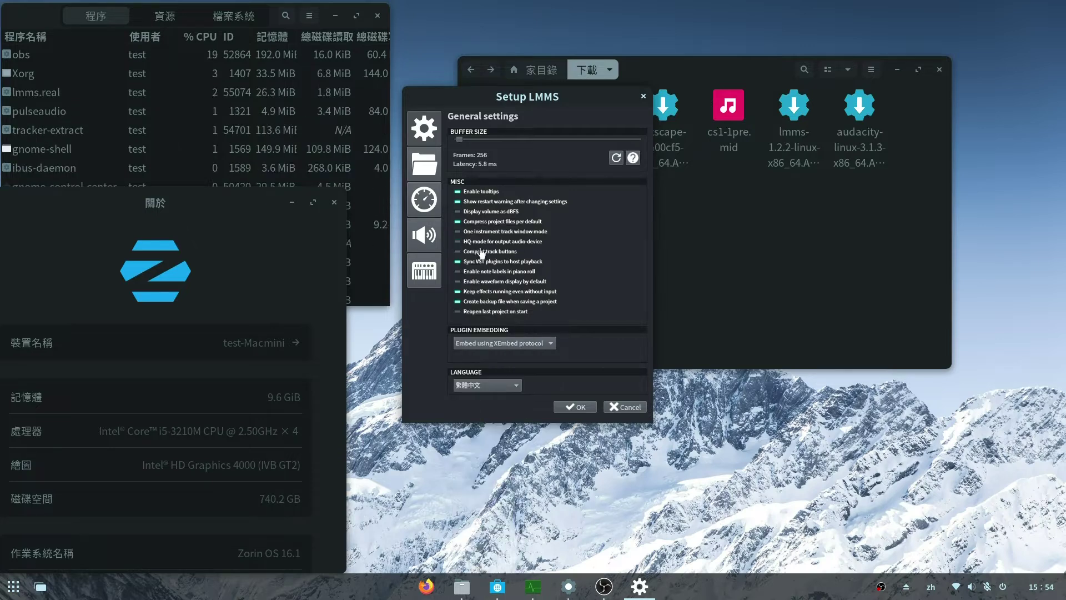
click(431, 171)
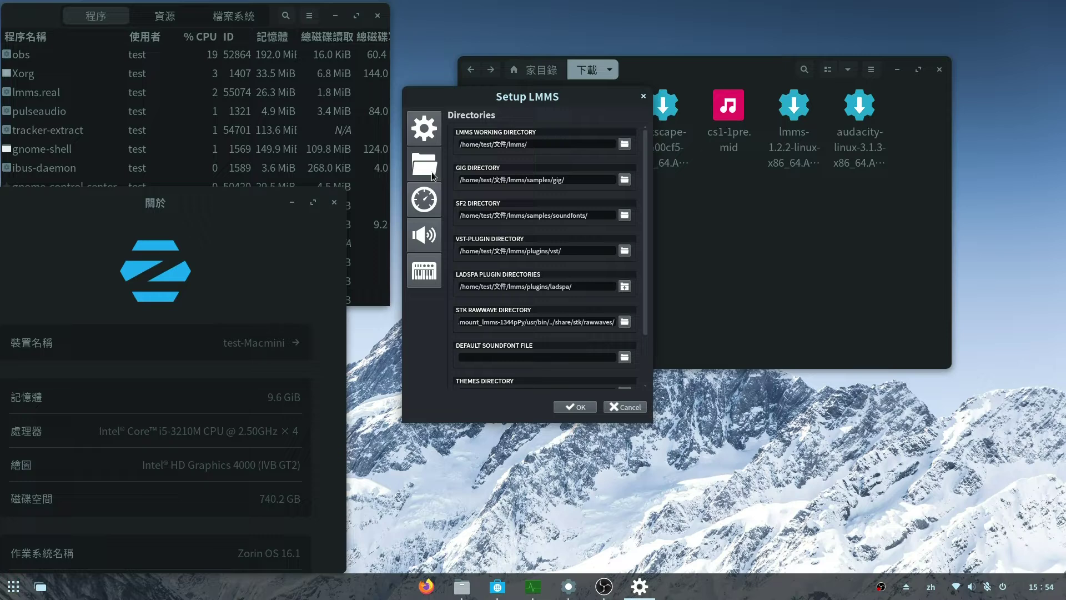
click(624, 216)
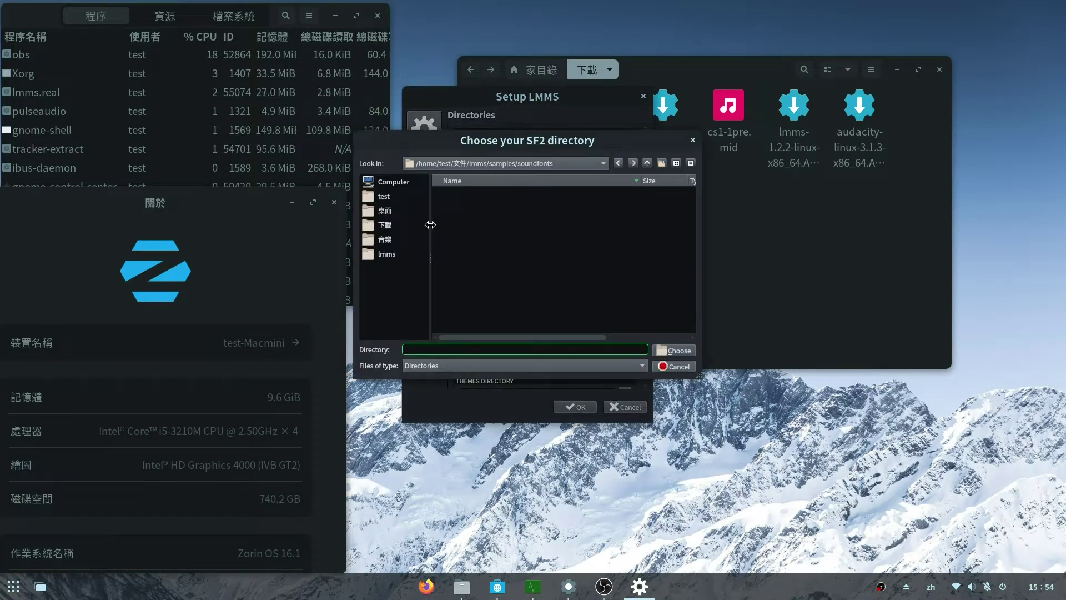
click(392, 197)
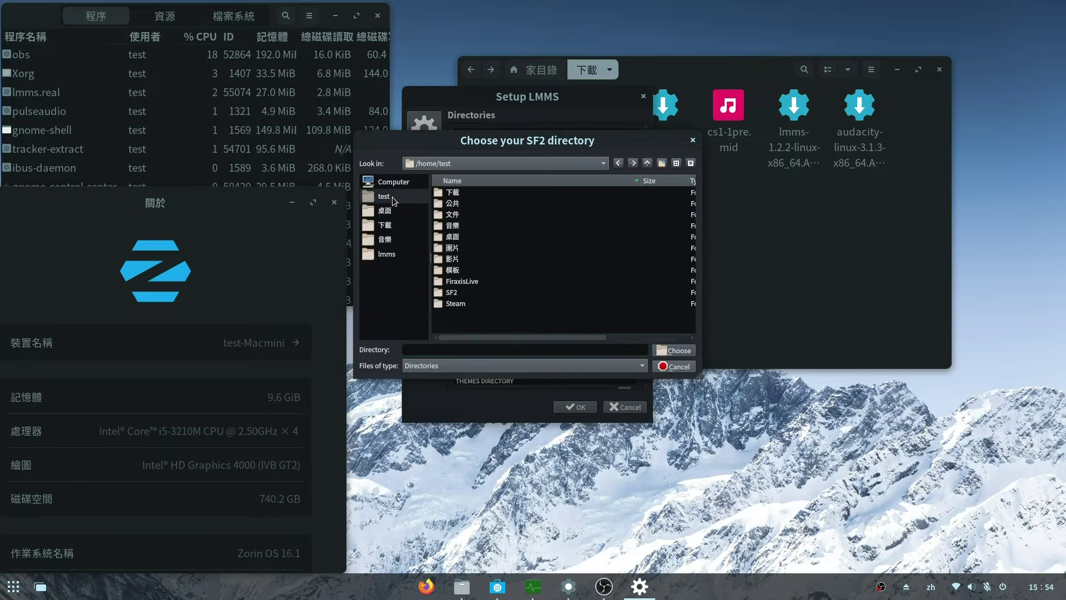
click(453, 292)
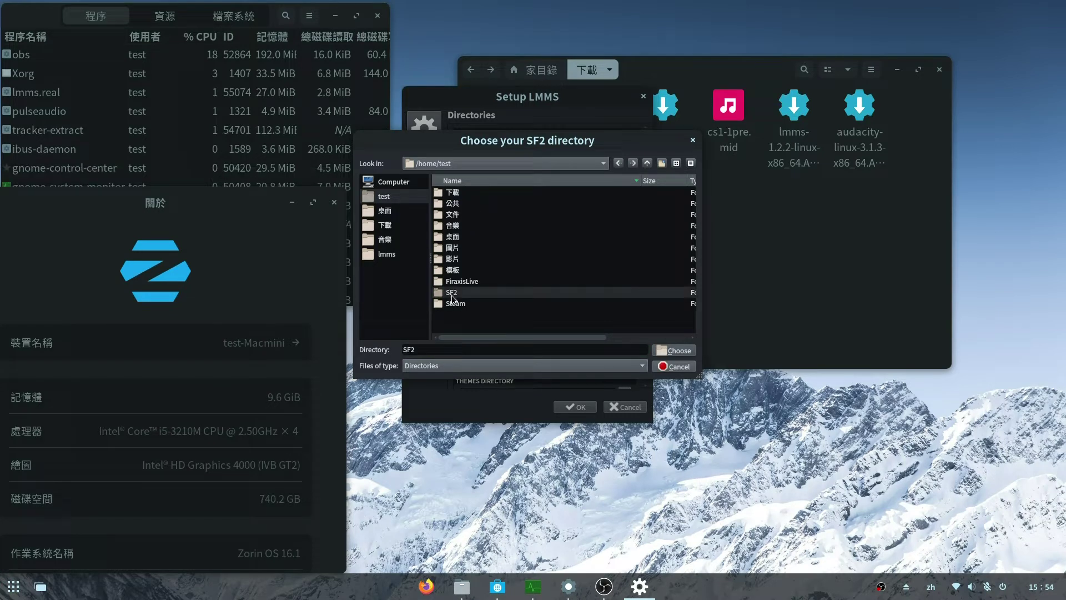
click(676, 351)
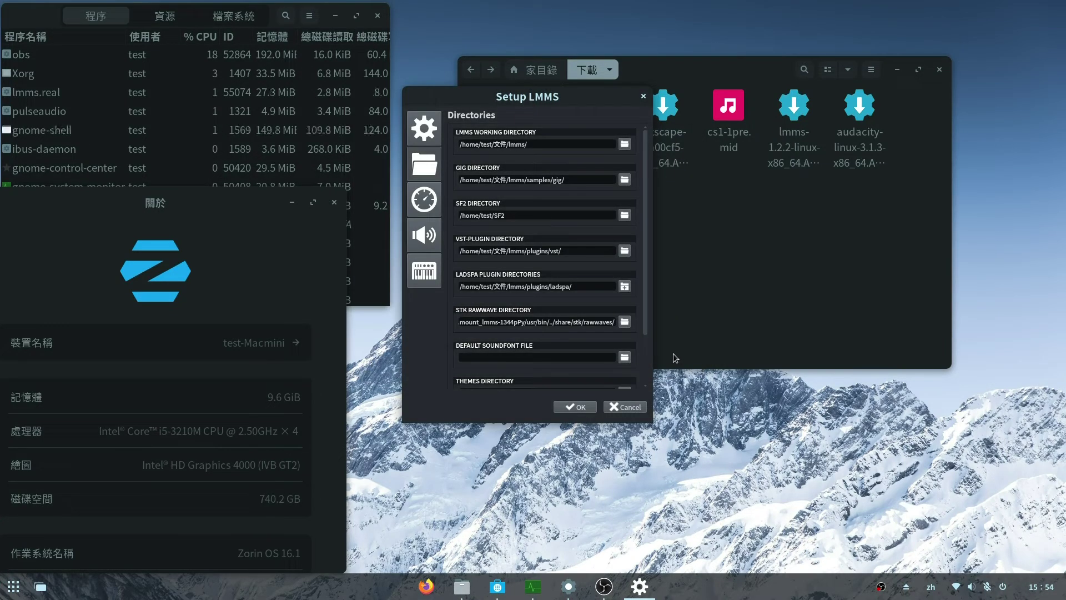
Set the default SoundFont to SGM-v2.01-Steinway-Guit-Bass-v2.9.sf2 from the SF2 folder
click(627, 358)
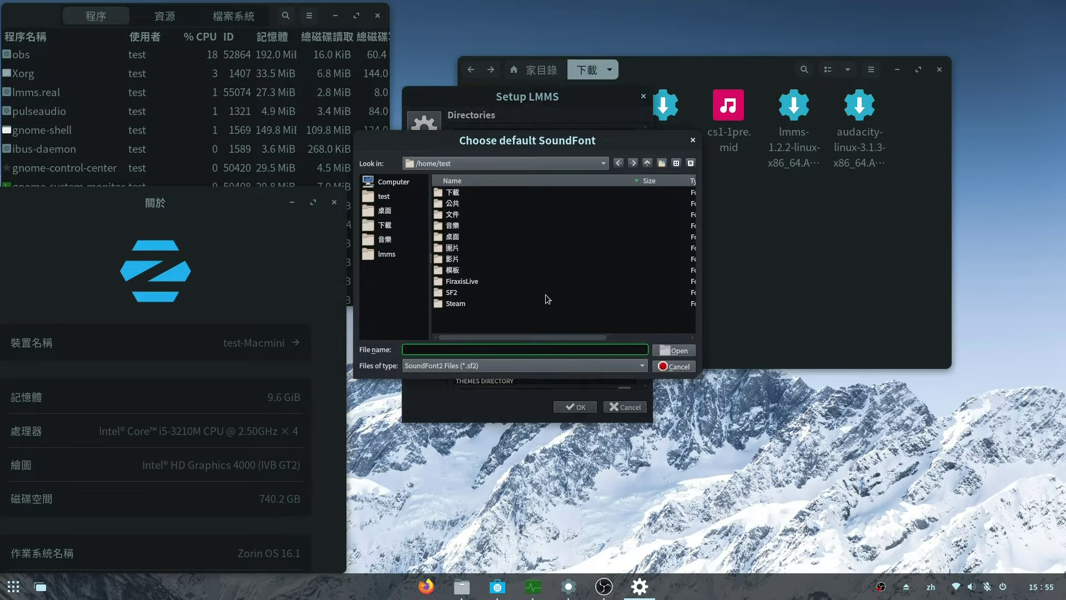
click(442, 295)
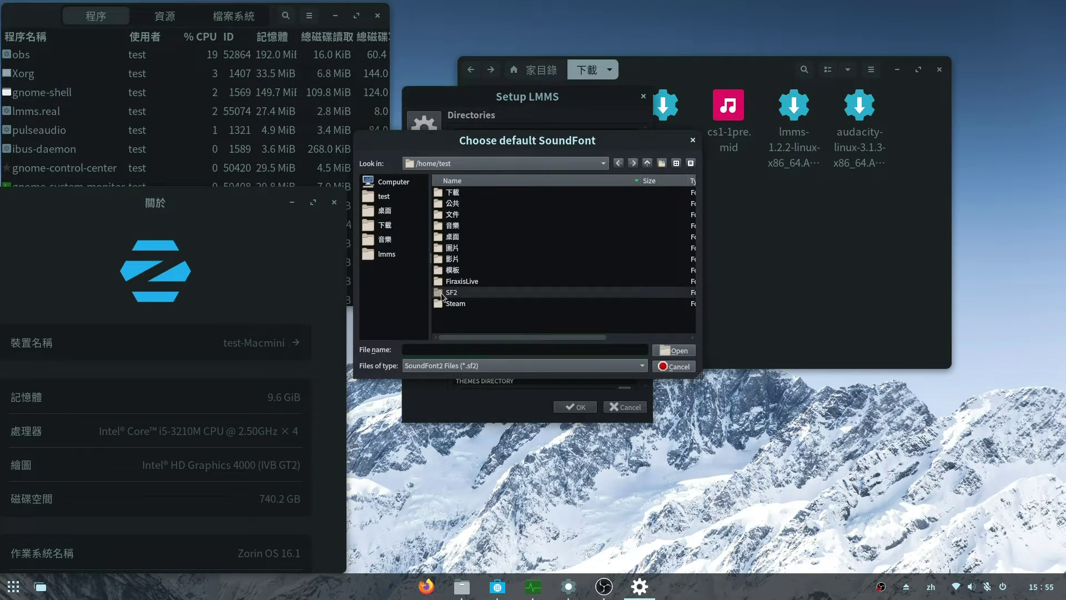
double_click(442, 296)
double_click(488, 192)
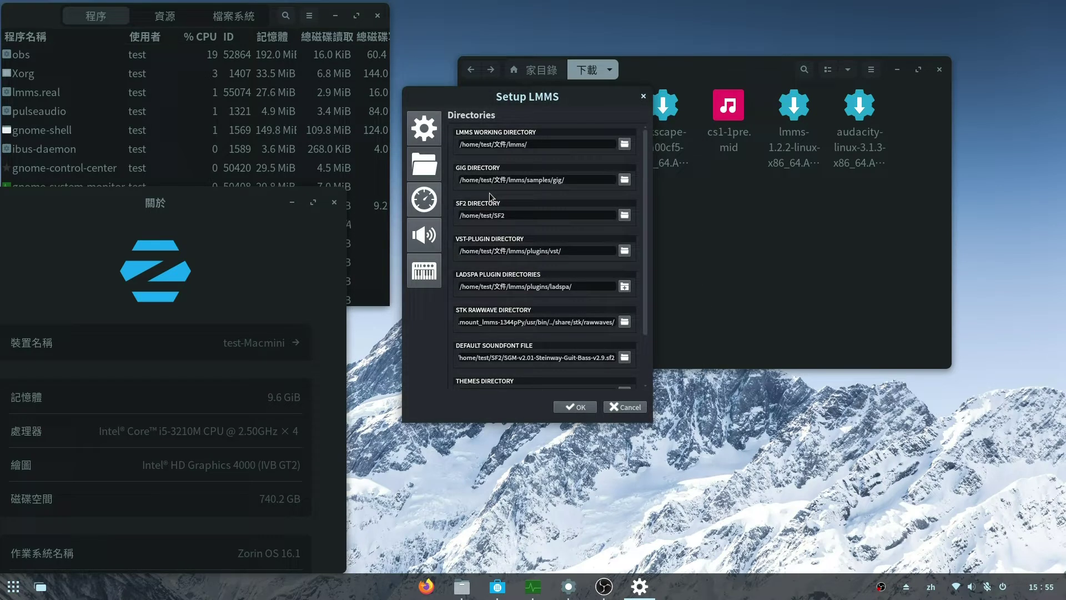
Check the audio and MIDI settings, save the setup, and restart LMMS to apply it
click(434, 236)
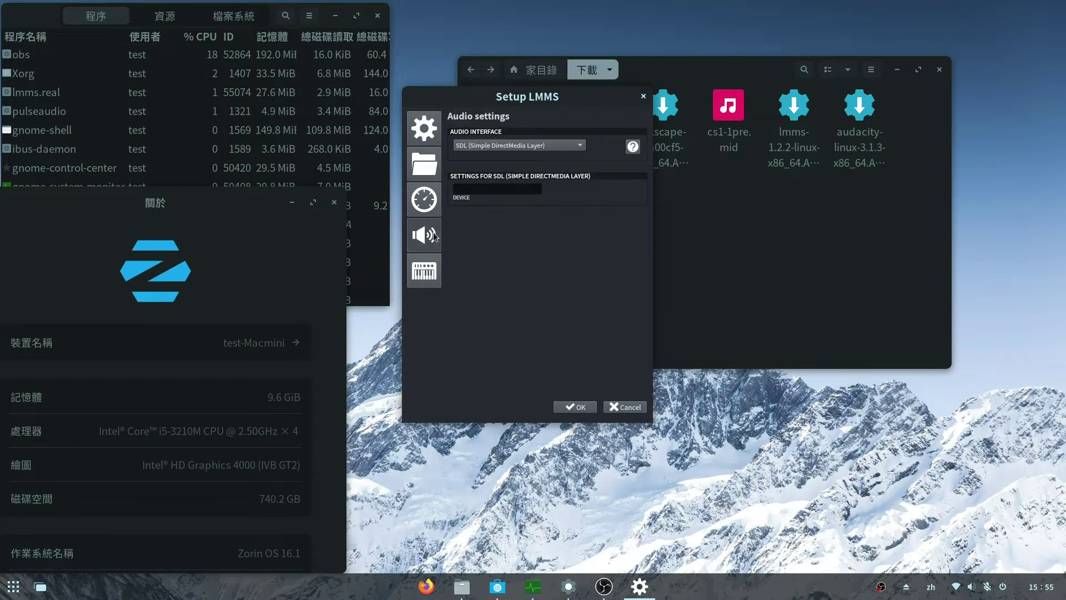
click(433, 269)
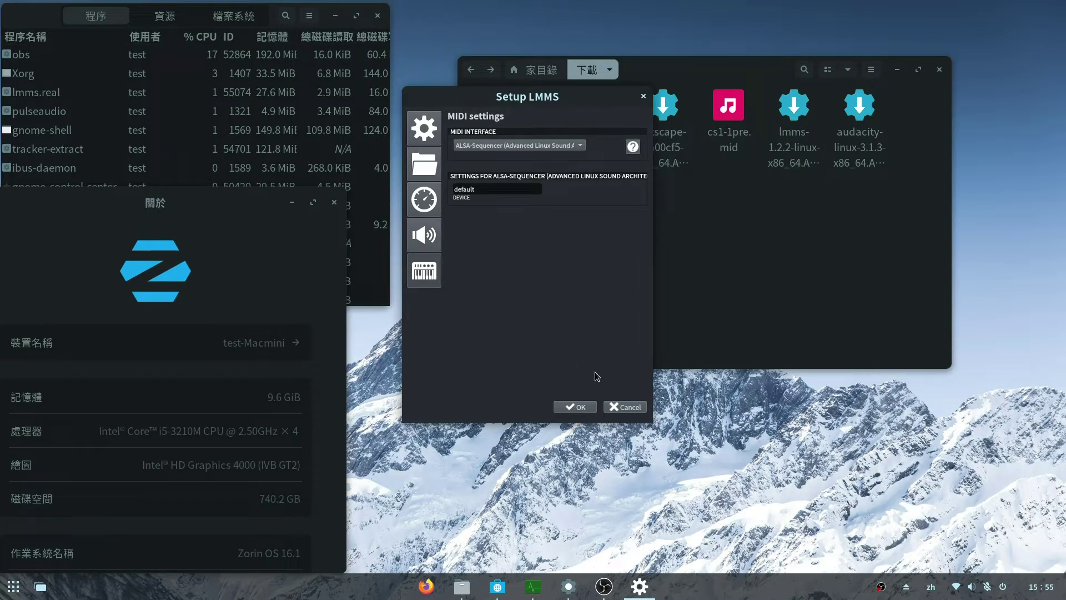
click(587, 411)
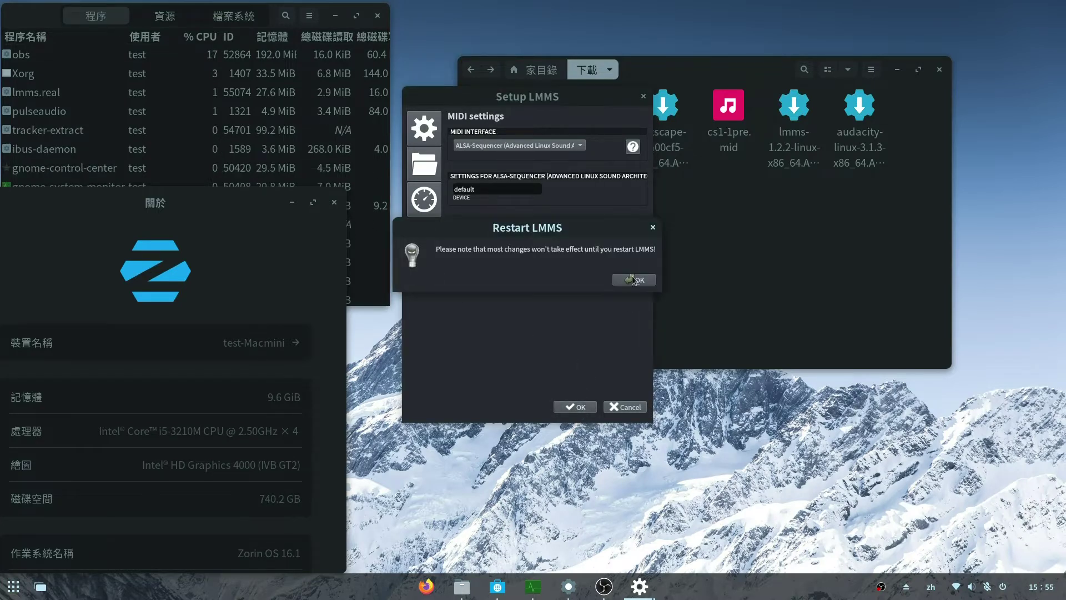
click(633, 280)
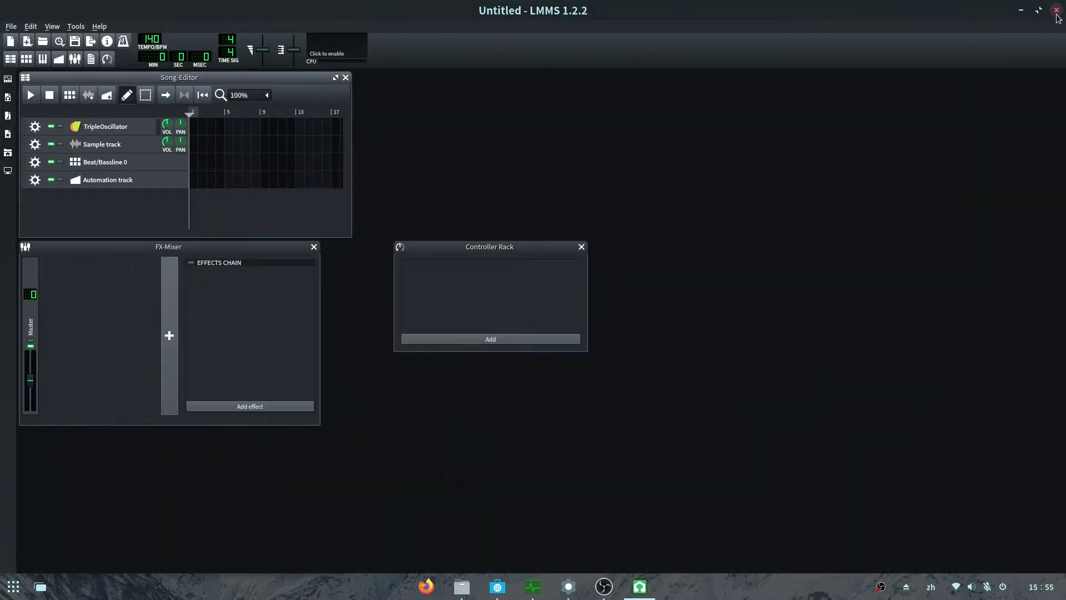
click(1056, 10)
double_click(794, 109)
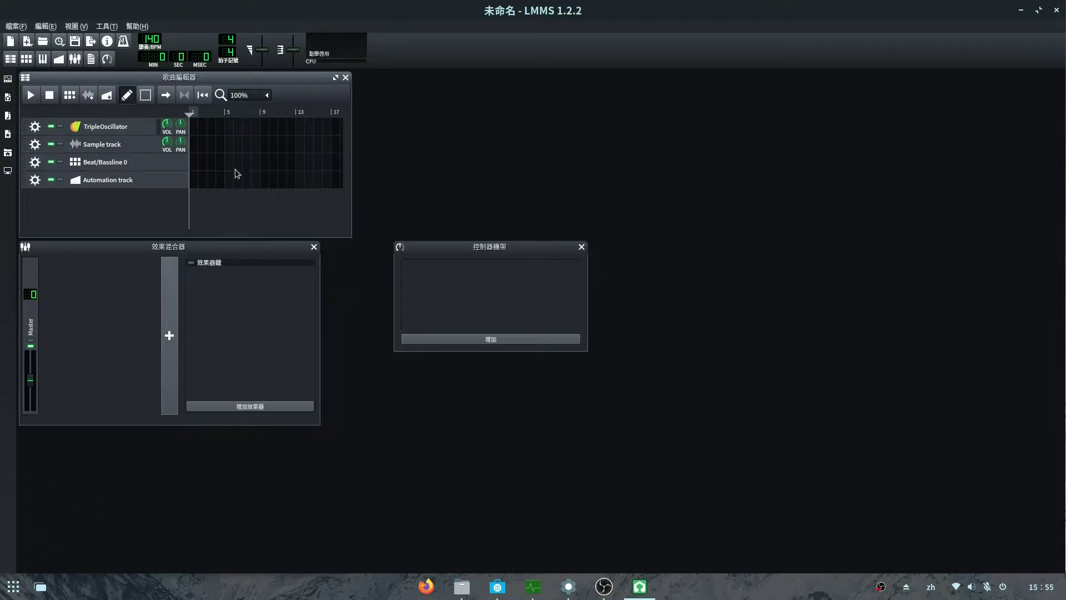
Import the MIDI file cs1-1pre.mid from the 下載 folder into the project
click(16, 26)
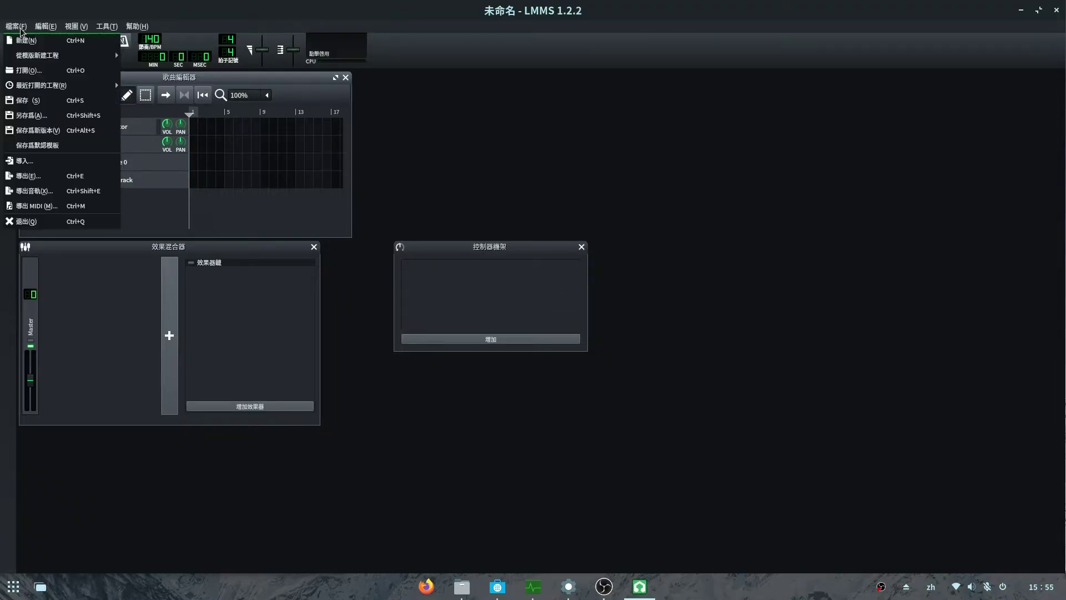
click(55, 161)
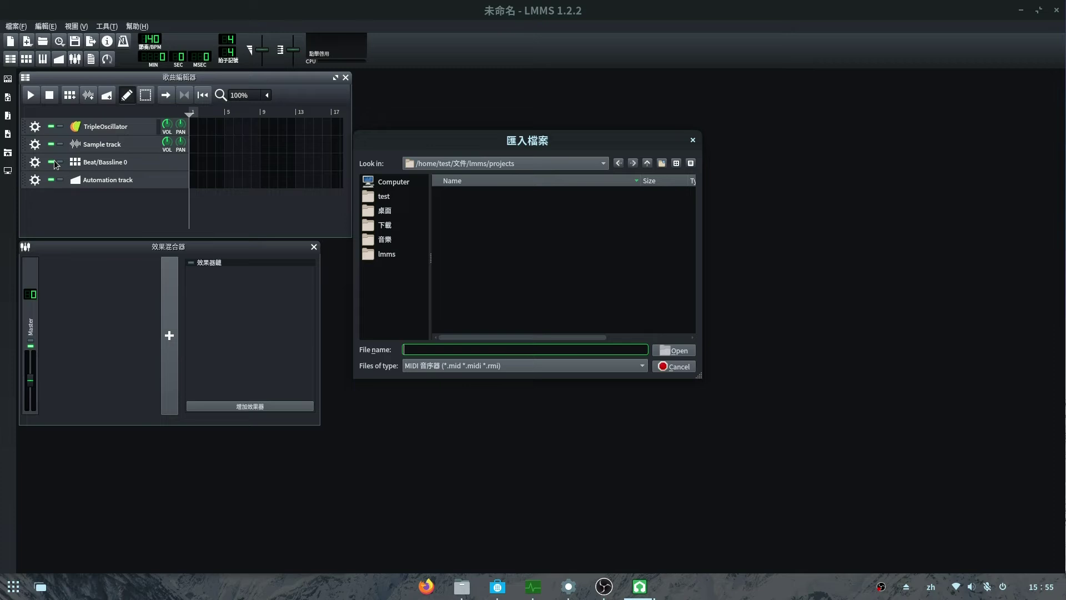
click(409, 228)
double_click(443, 206)
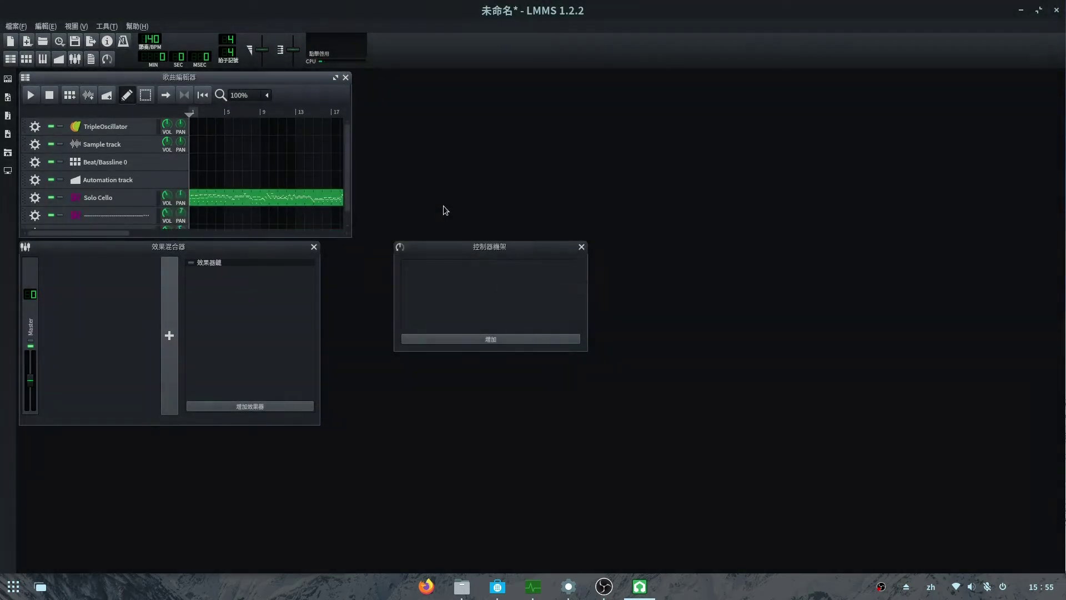
Play the imported song briefly, stop it, and start a new project without saving the current one
click(32, 95)
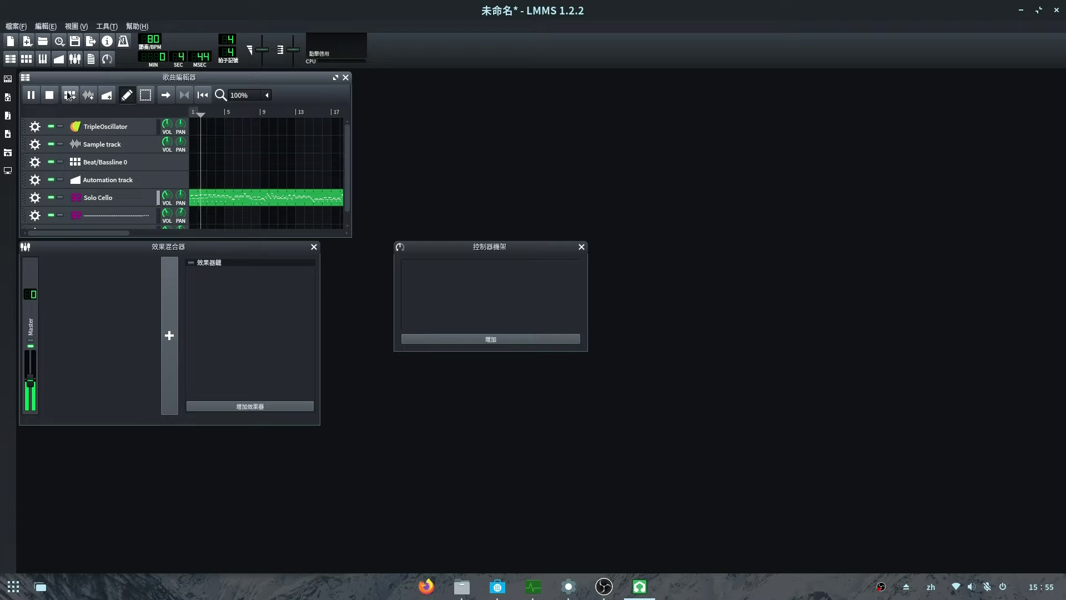
click(48, 96)
click(10, 41)
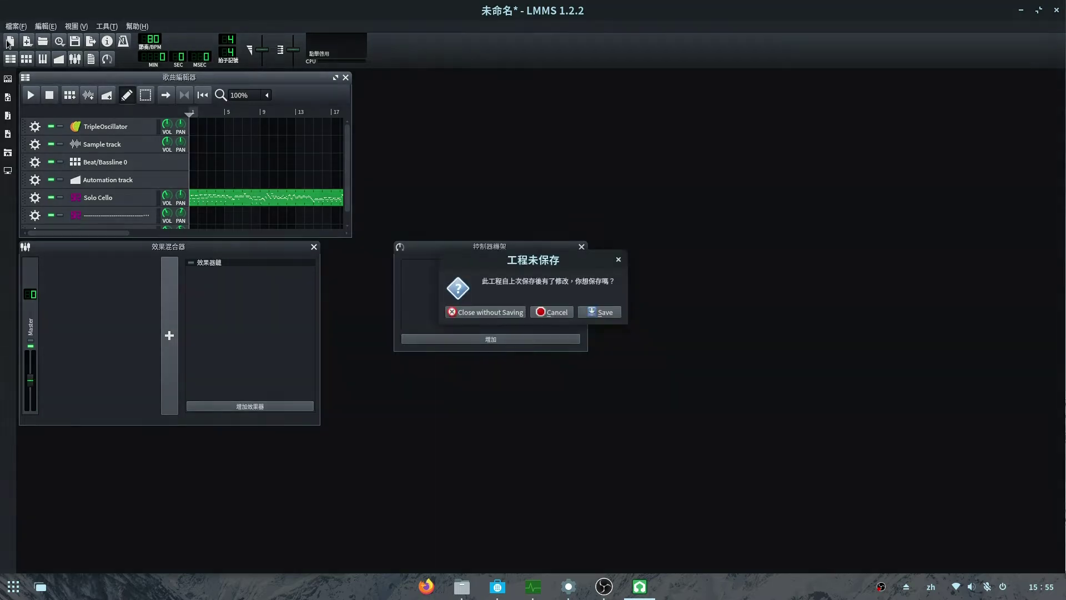
click(502, 311)
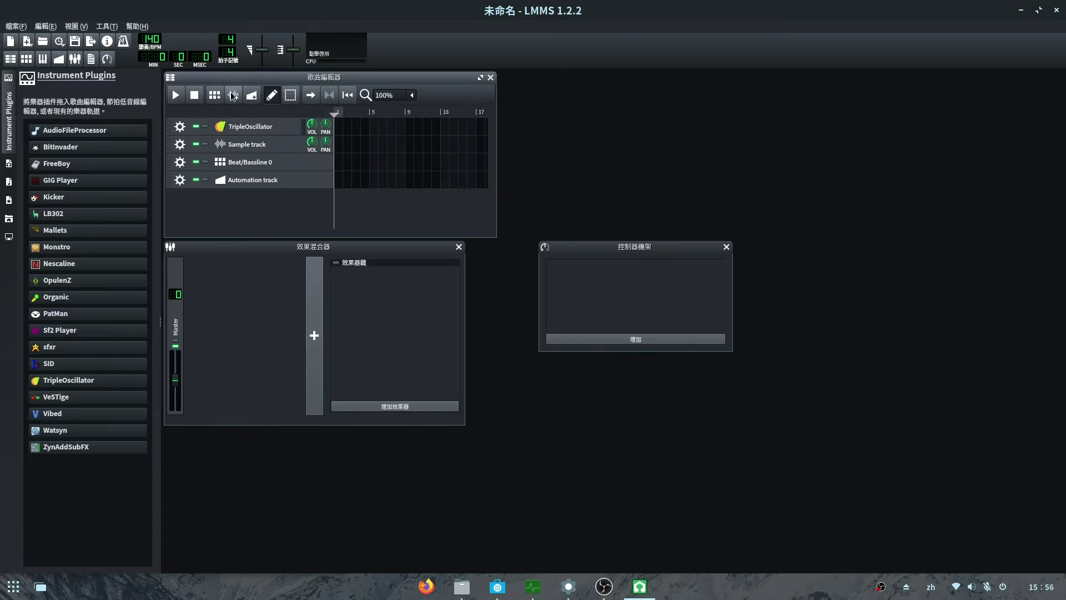
Add a sample track to the new project, then clear the song editor by removing all its tracks
click(233, 95)
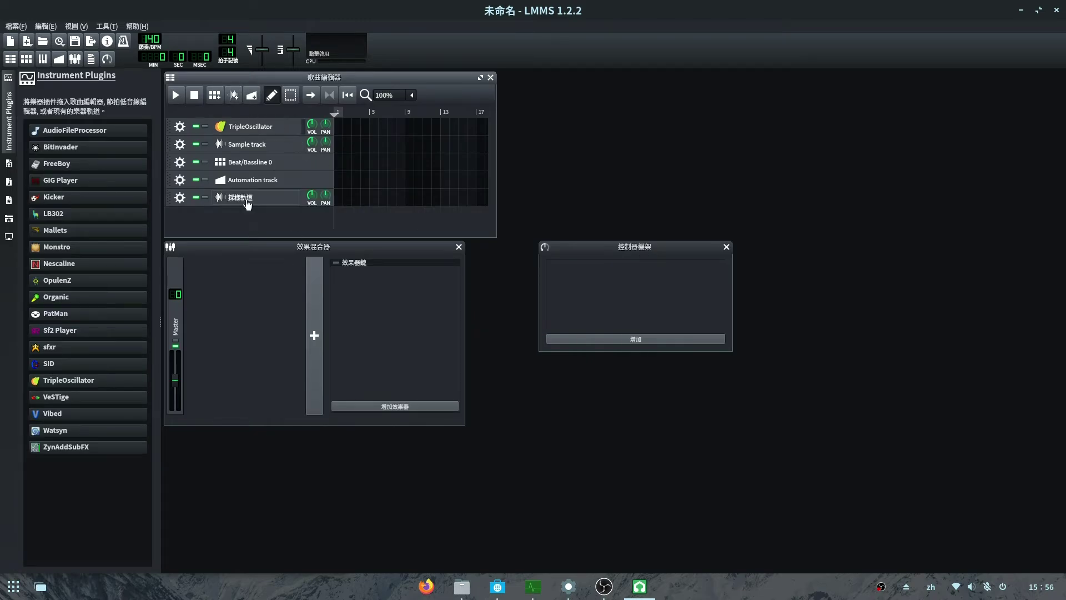
click(180, 126)
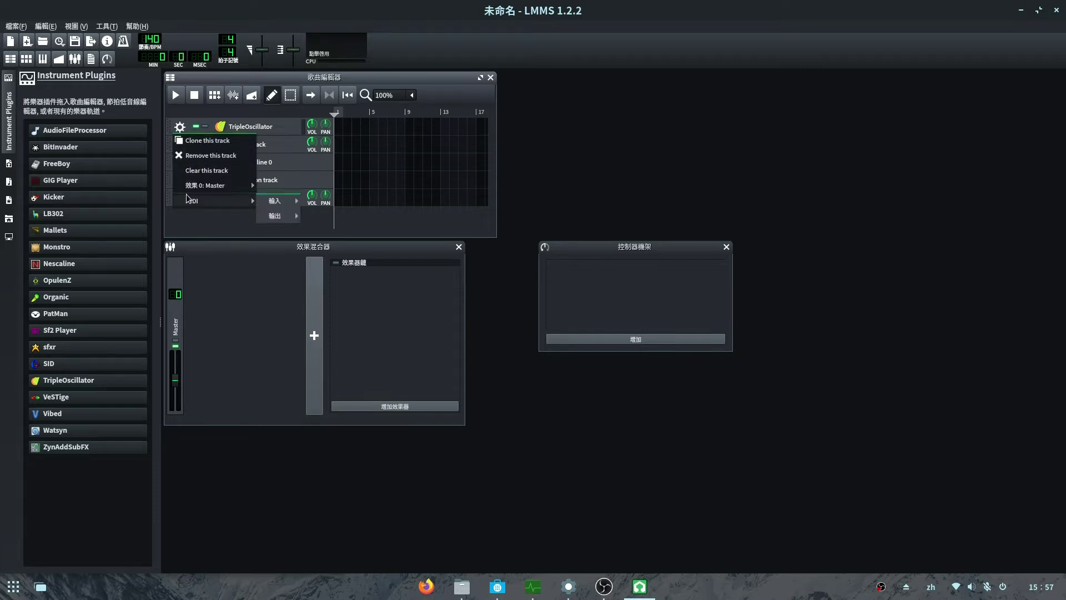
click(200, 156)
click(180, 127)
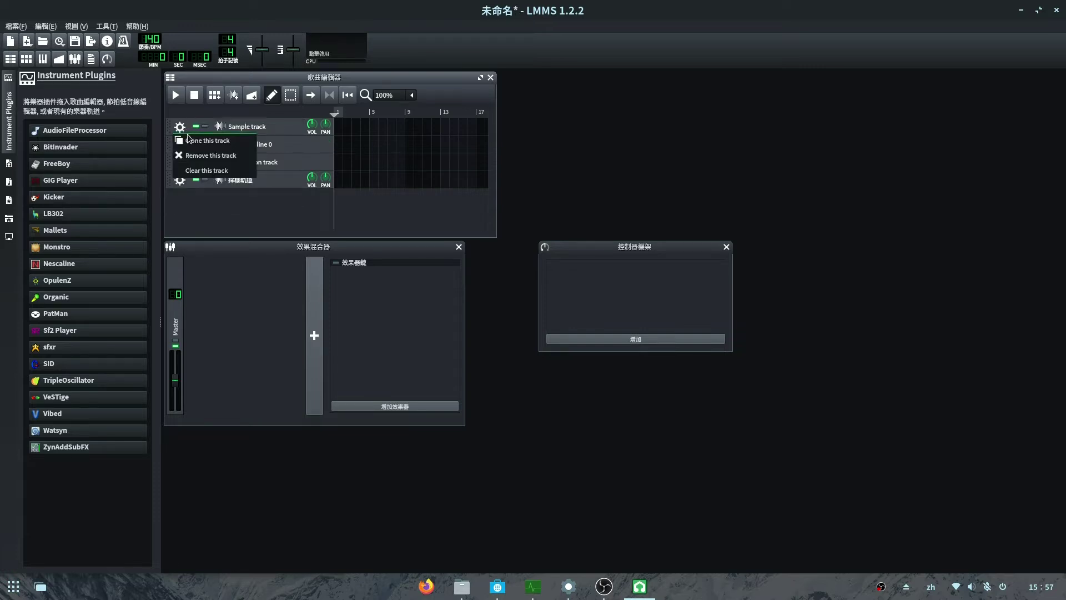
click(192, 157)
click(180, 126)
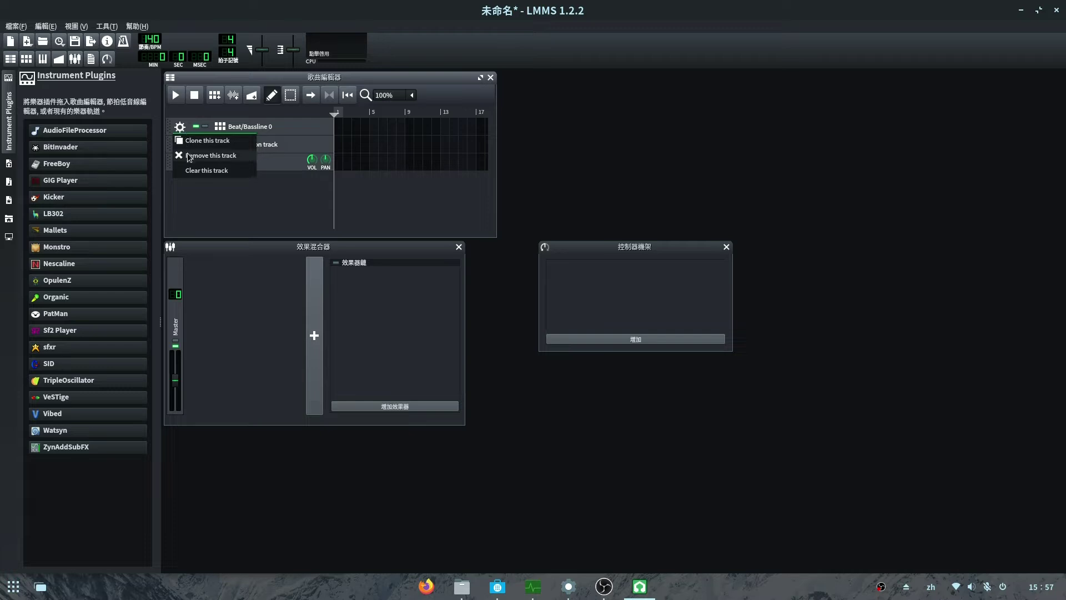
click(191, 156)
click(181, 127)
click(193, 155)
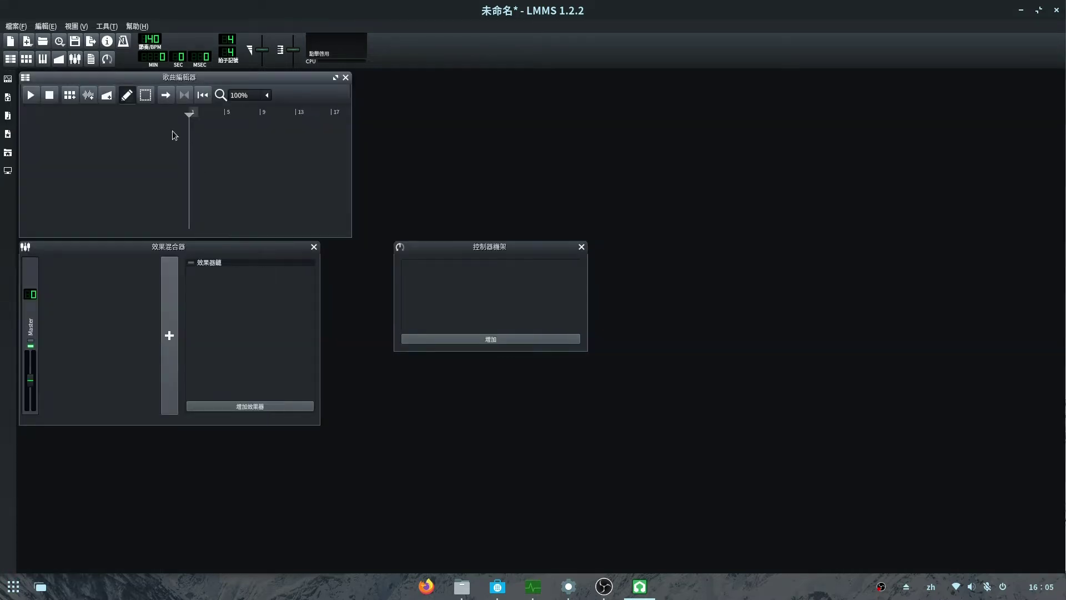
Add a sample track, load sound1.ogg from the 文件 folder into a clip at bar 1, and remove the track again
click(88, 94)
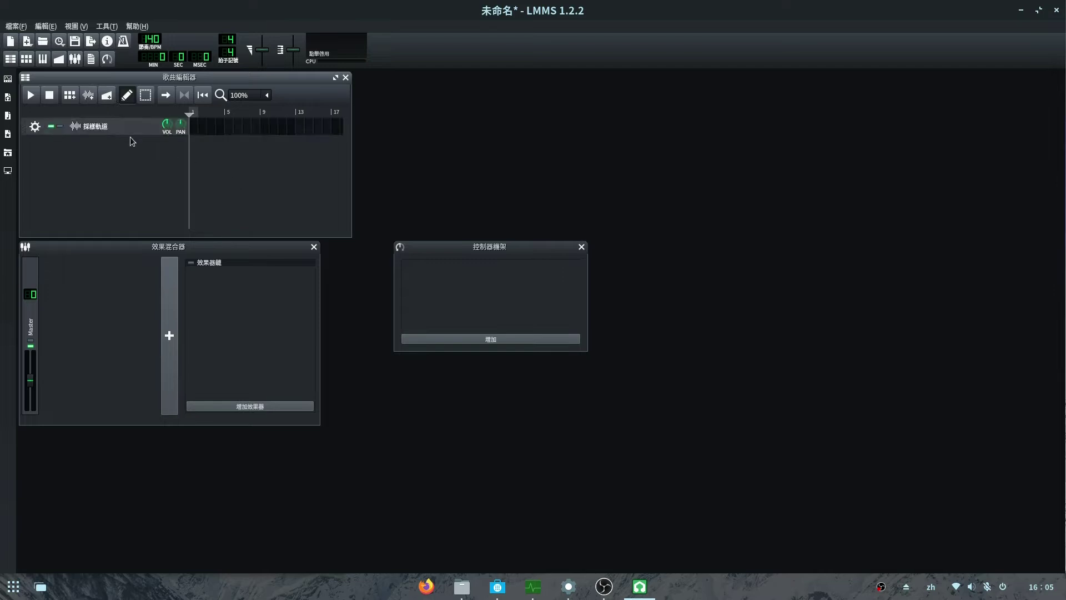
click(195, 126)
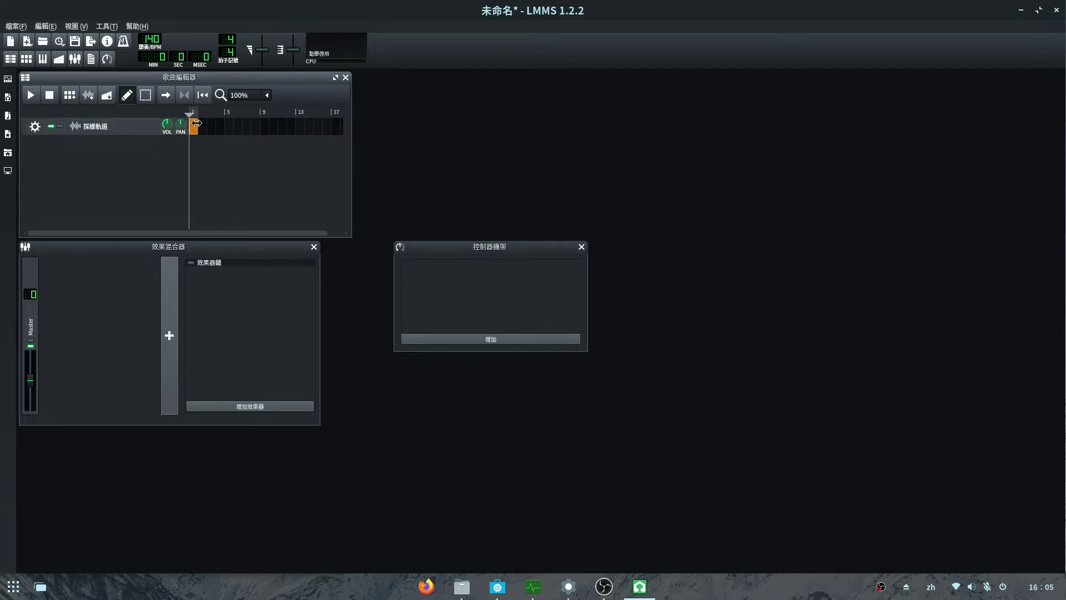
double_click(195, 124)
click(461, 205)
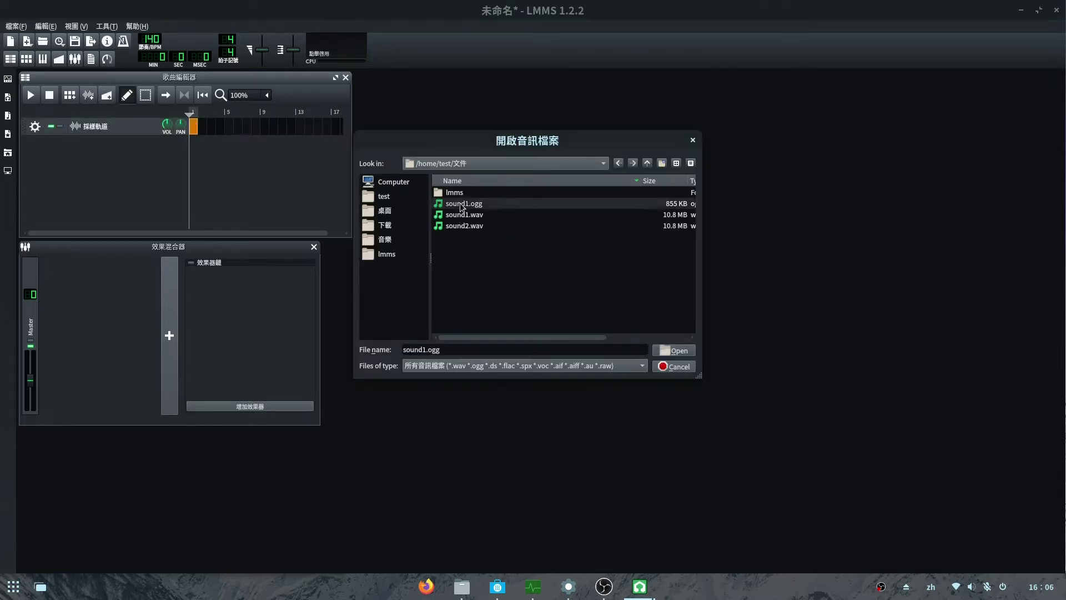
double_click(460, 205)
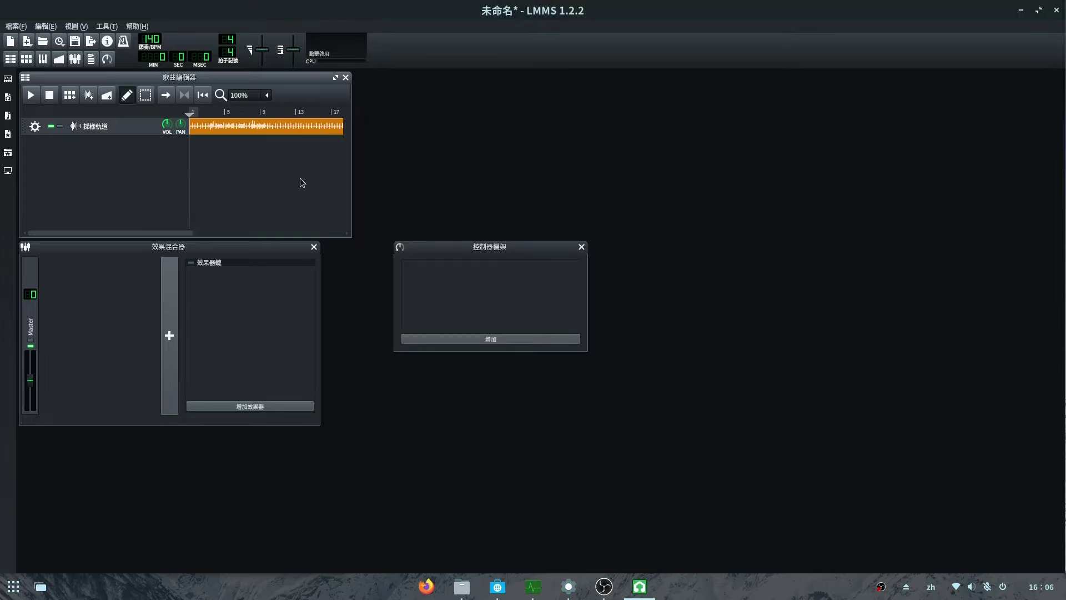
click(38, 128)
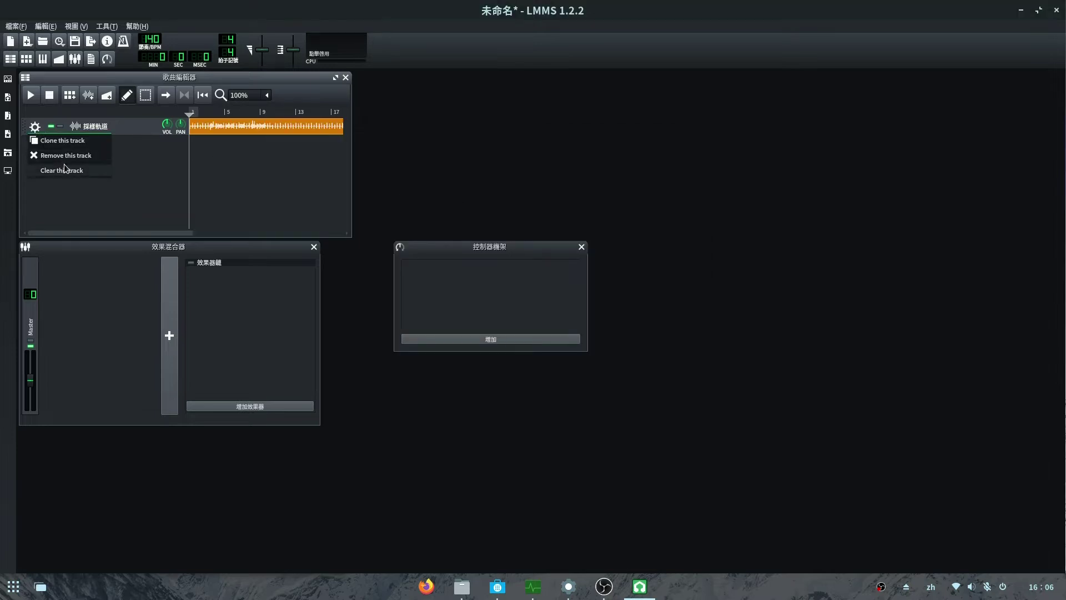
click(68, 153)
Add an Sf2 Player instrument track to the song editor and play a few test notes with it
click(8, 99)
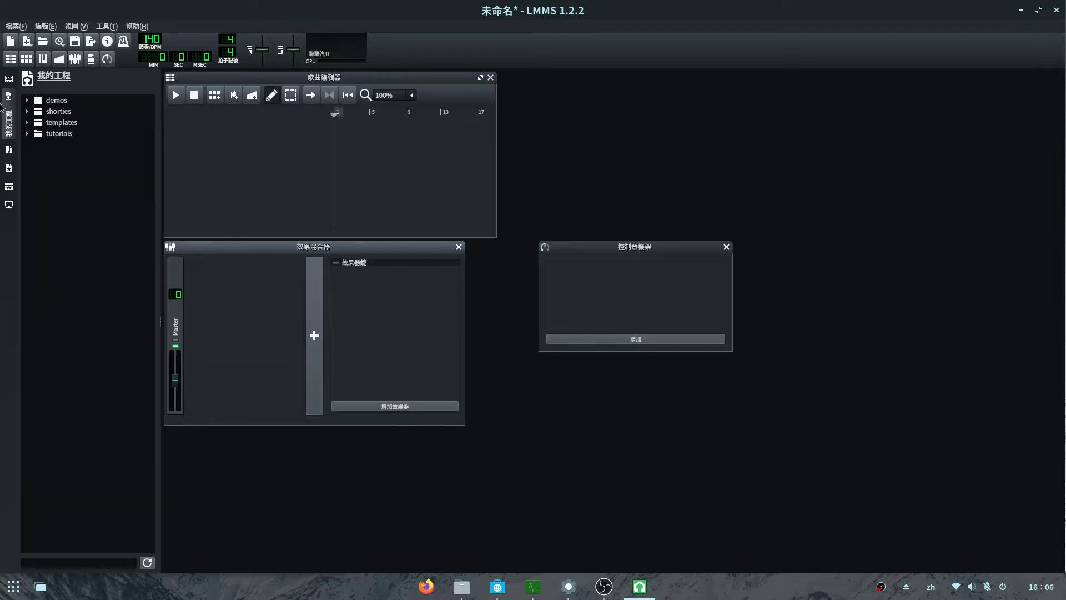
click(9, 79)
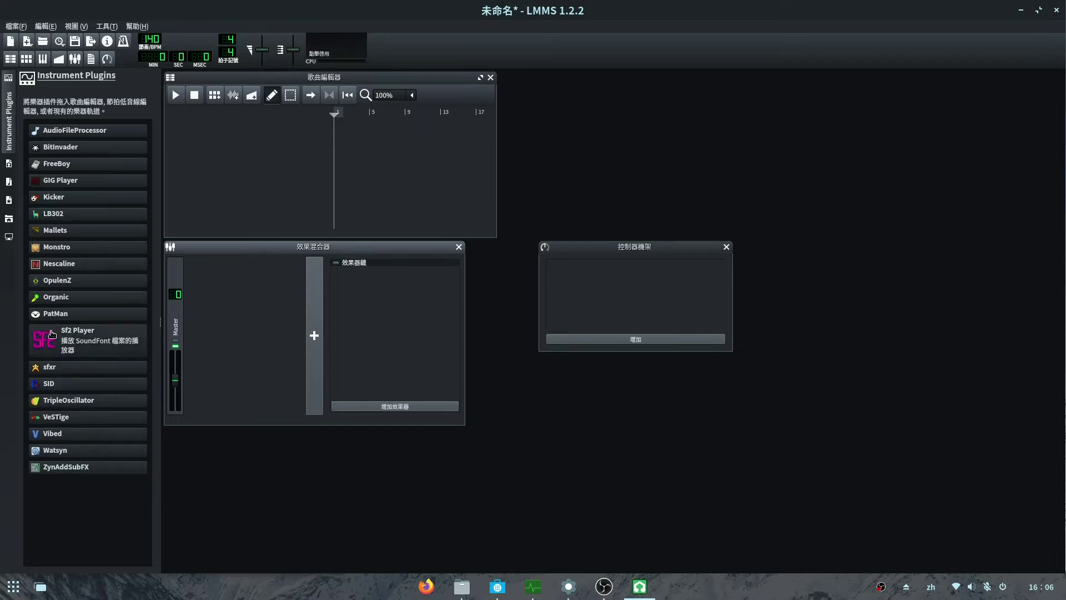
drag(62, 332, 189, 128)
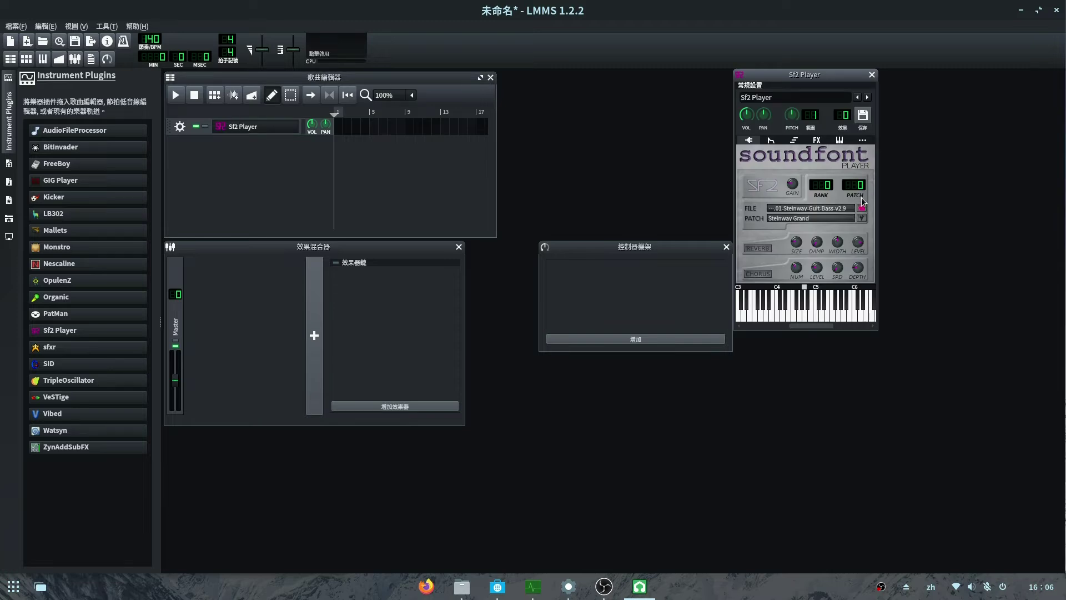
click(785, 313)
click(819, 312)
click(849, 312)
Set the Sf2 Player's patch to 40 and play a few test notes with the violin sound
double_click(862, 188)
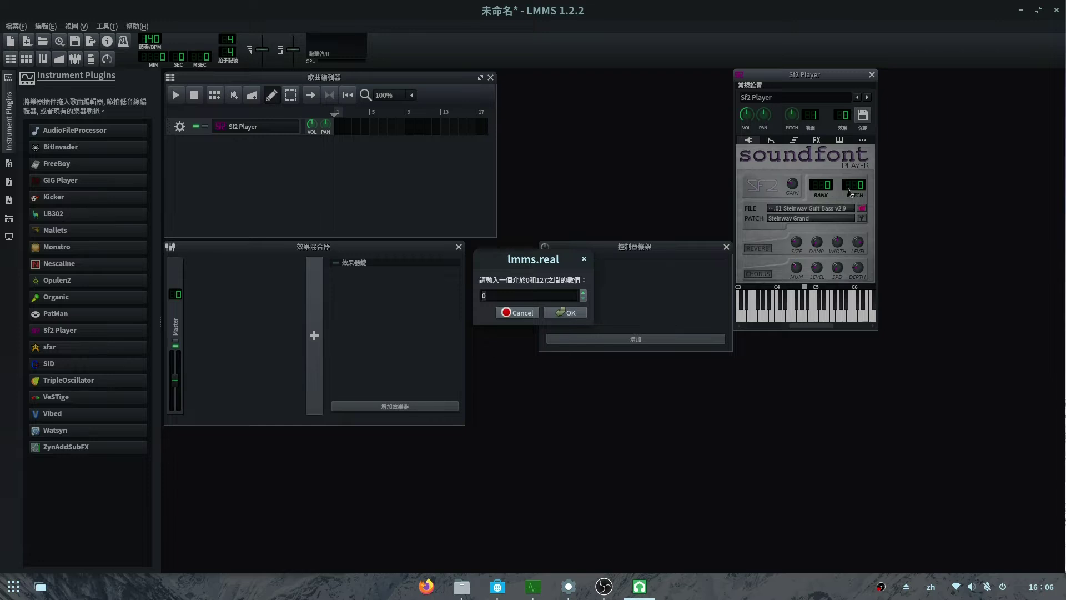
text(40)
key(Return)
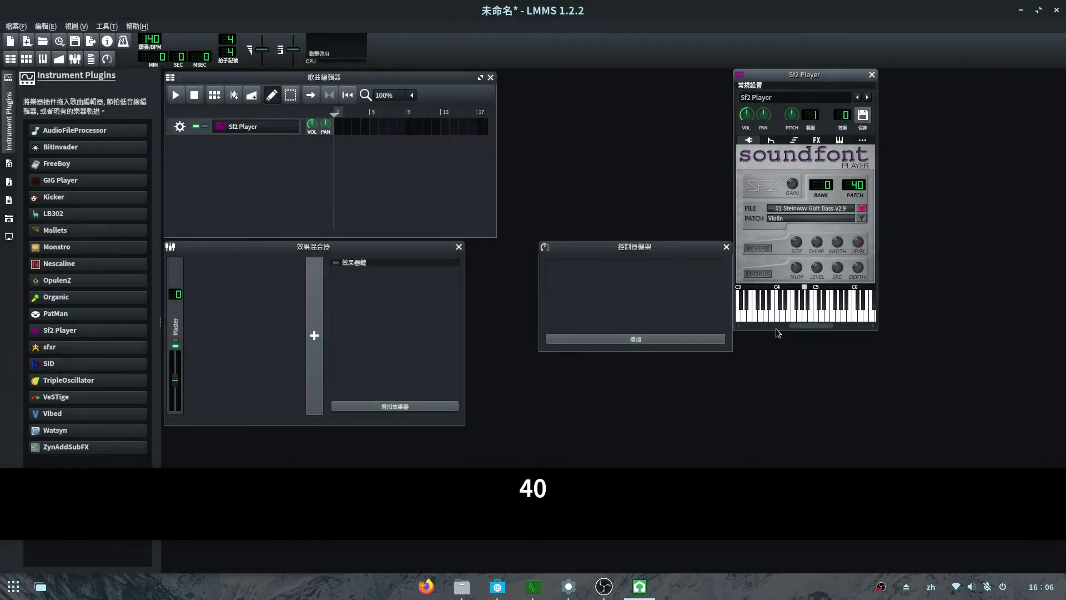
click(763, 314)
click(799, 313)
click(855, 317)
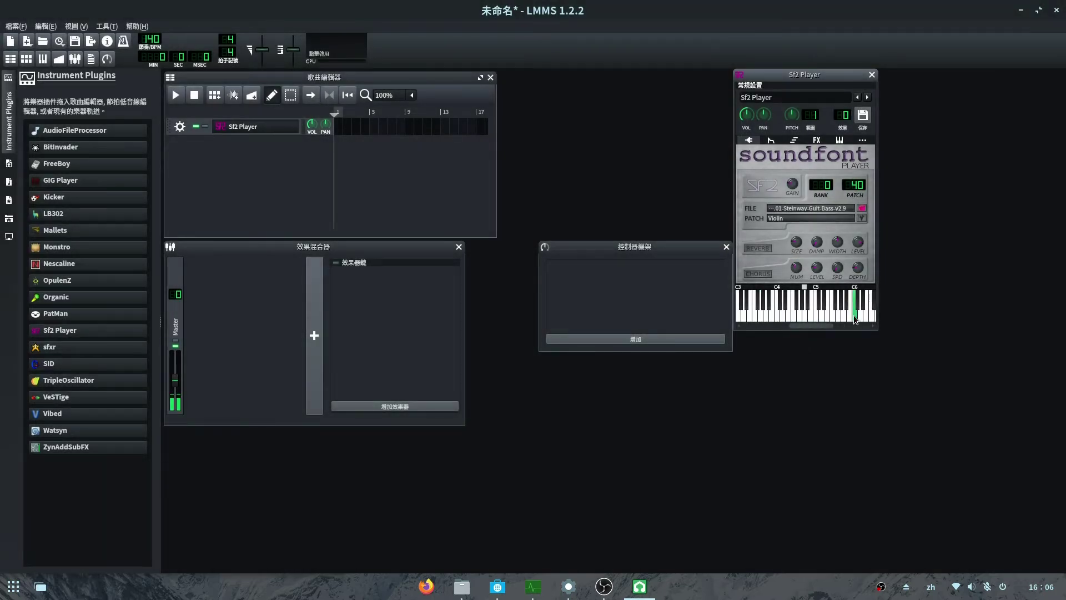
Replace the track's instrument with the ZynAddSubFX Brass preset 0003-Synth Brazz 1.xiz and play a few test notes
mouse_move(68, 455)
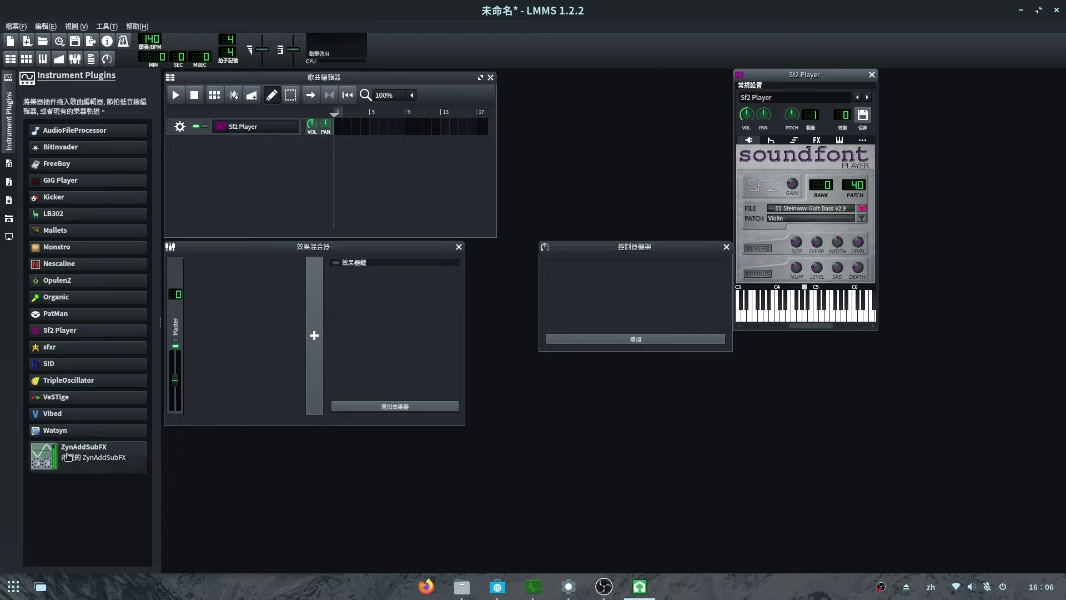
click(9, 200)
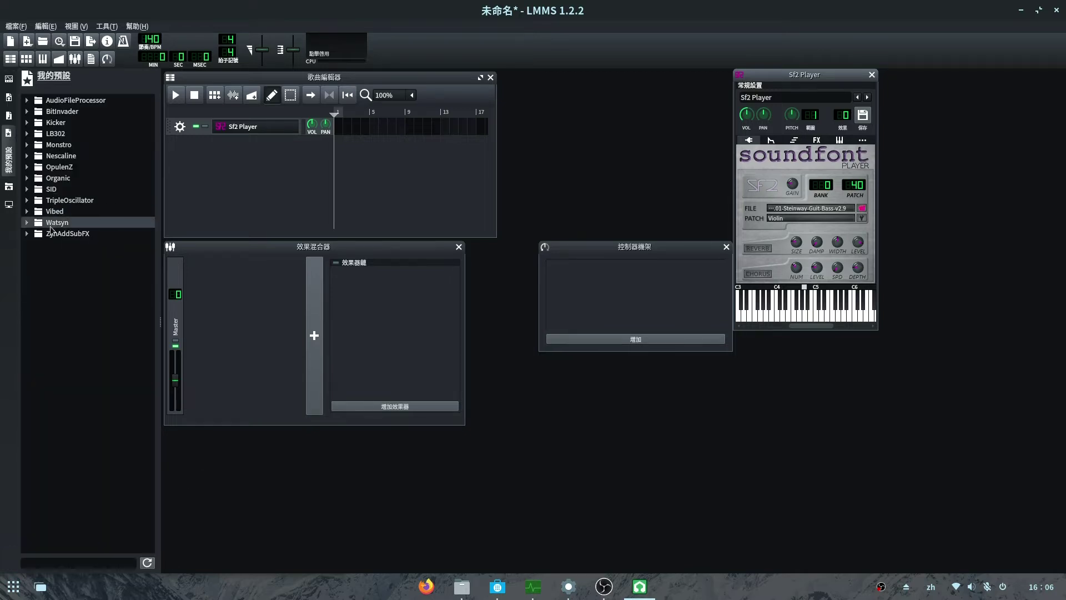
click(26, 233)
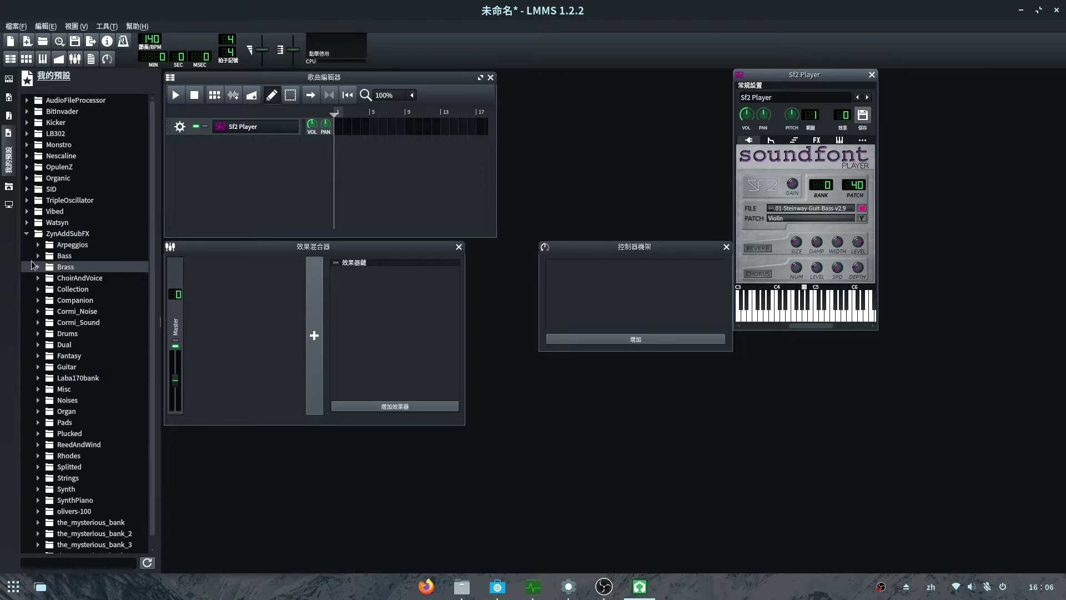
click(37, 267)
drag(97, 300, 252, 129)
click(785, 308)
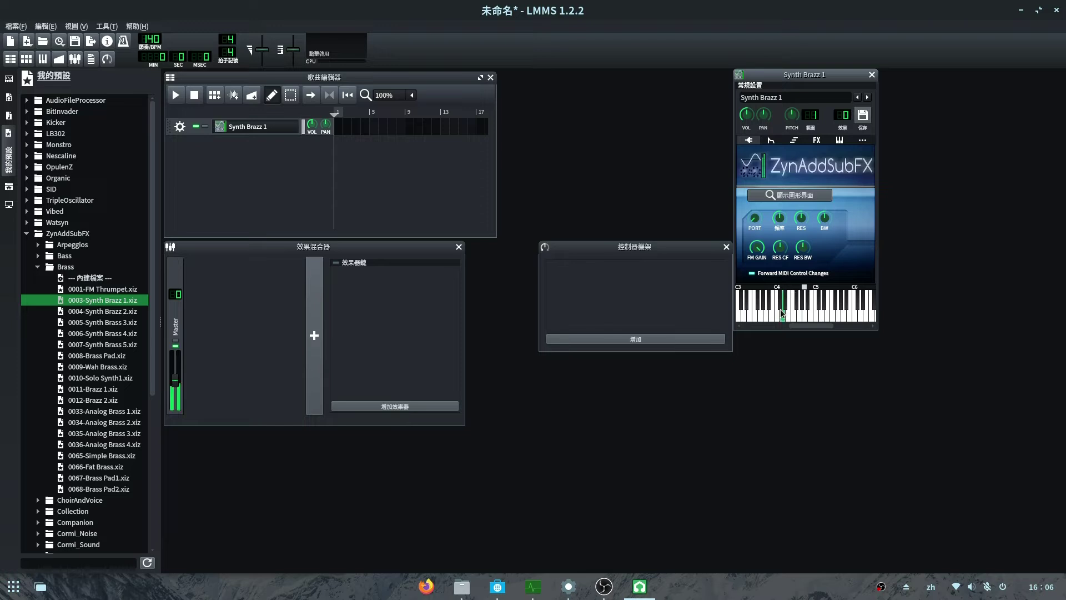
click(824, 308)
click(850, 314)
Replace the track's Synth Brazz 1 instrument with Sf2 Player and set its patch to 40
click(9, 79)
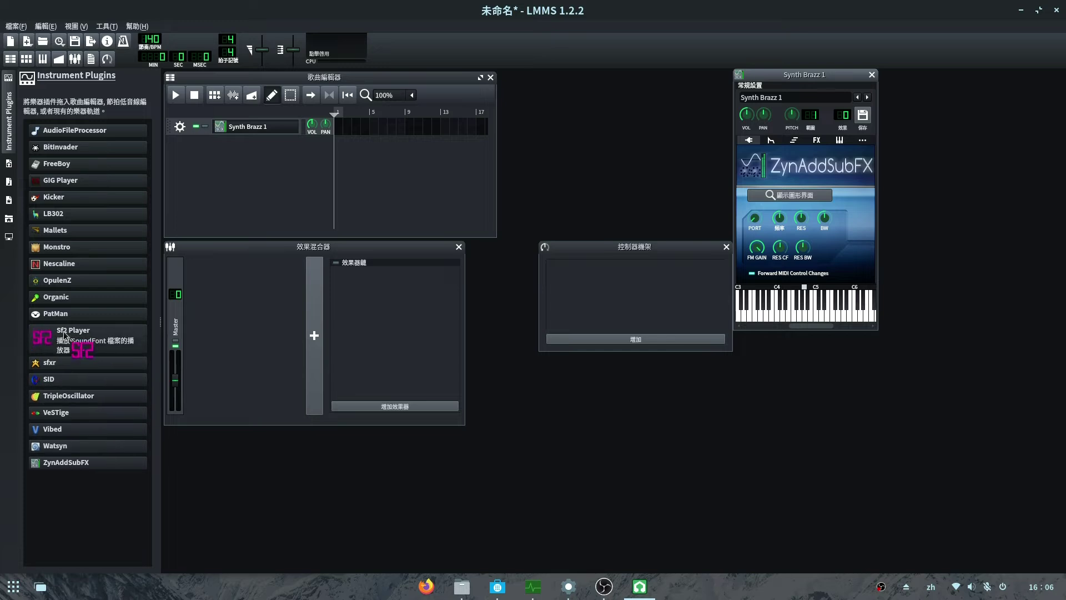
drag(236, 125, 238, 127)
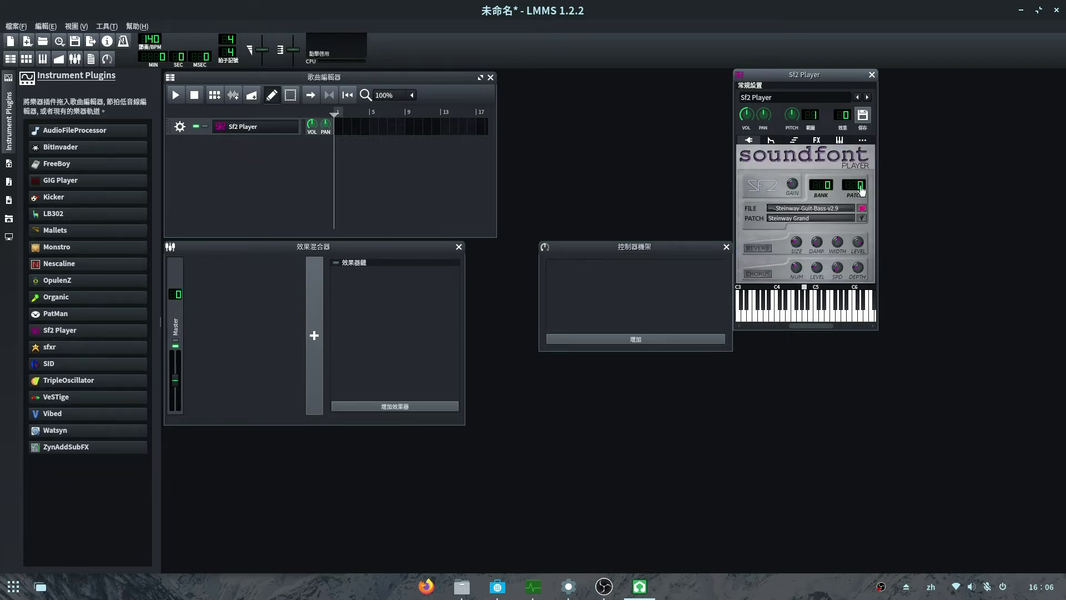
double_click(859, 188)
text(4)
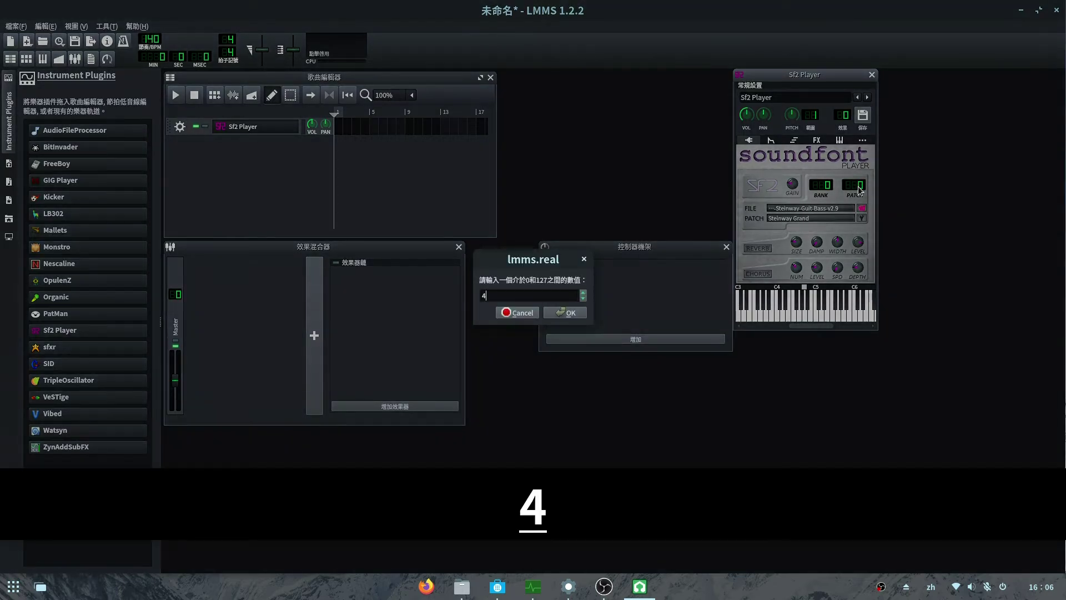
text(0)
key(Return)
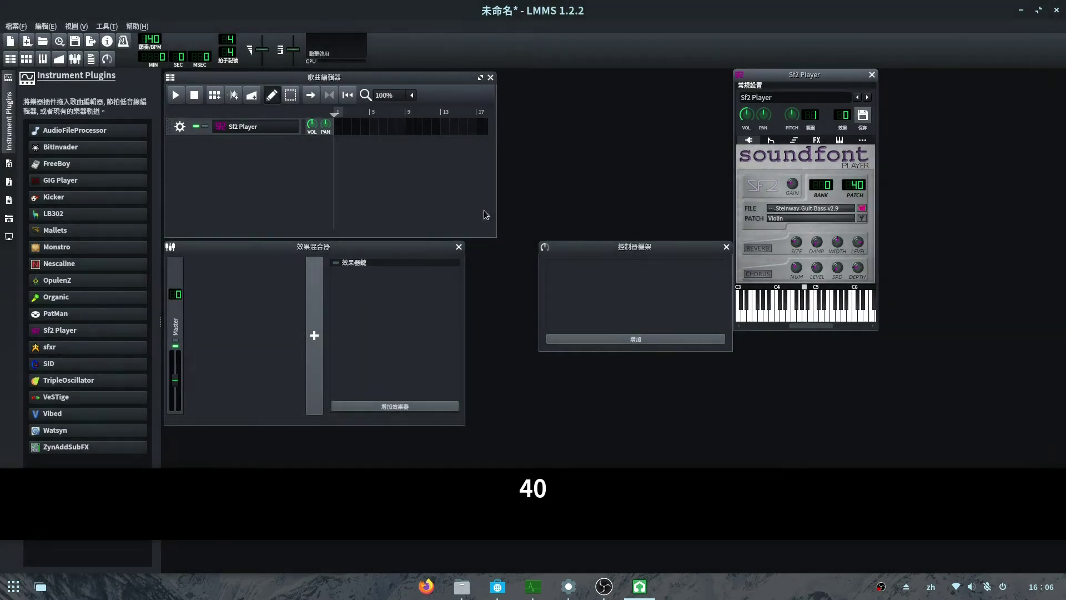
Create a clip at bar 1 of the Sf2 Player track, open it in a maximized piano roll, and set the tempo to 90 BPM
double_click(337, 130)
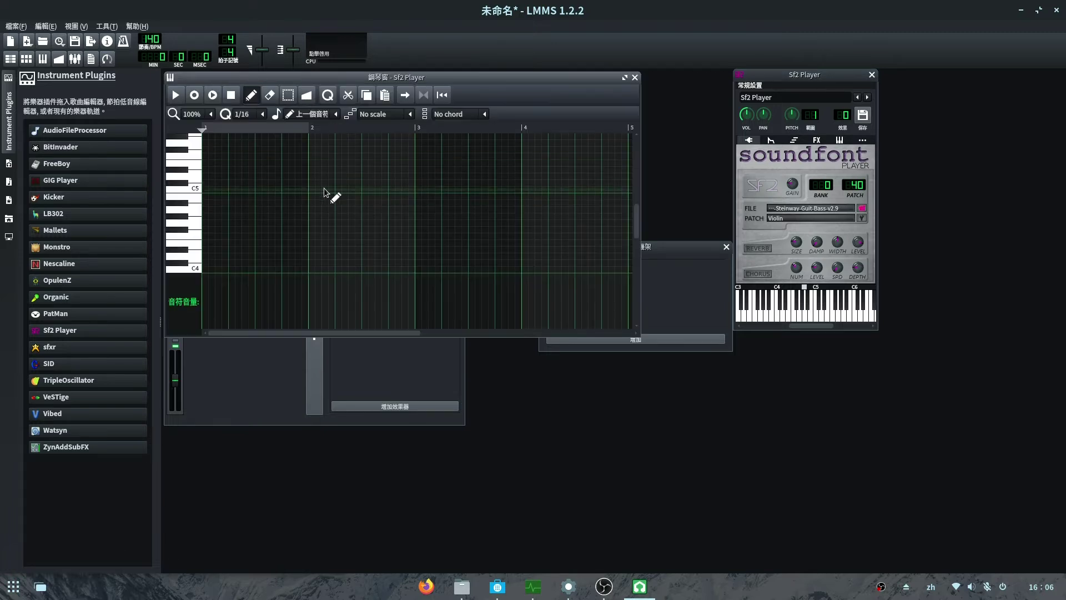
double_click(256, 80)
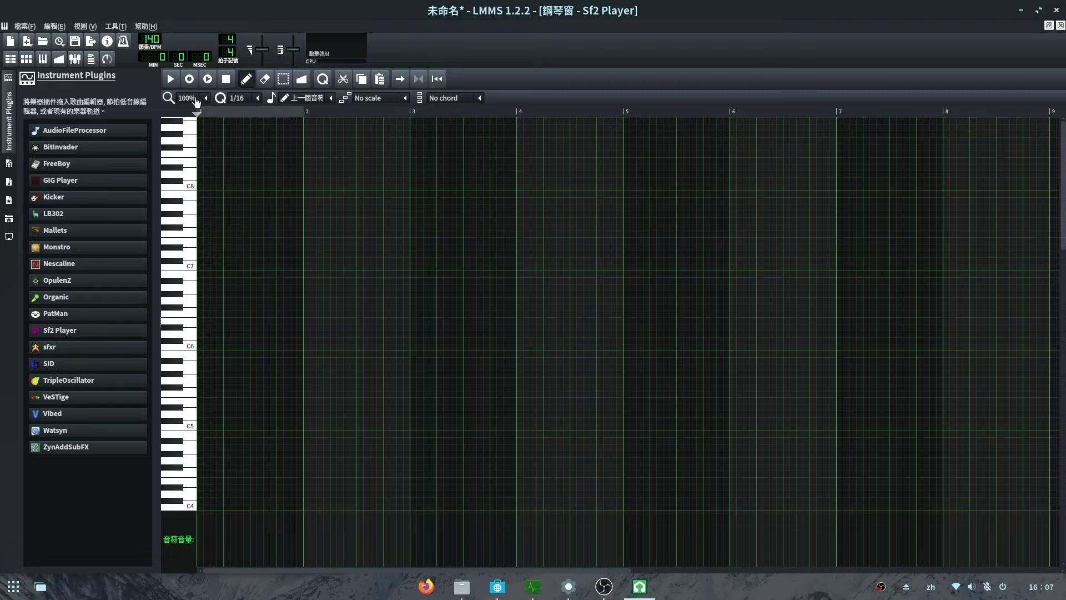
double_click(156, 43)
text(90)
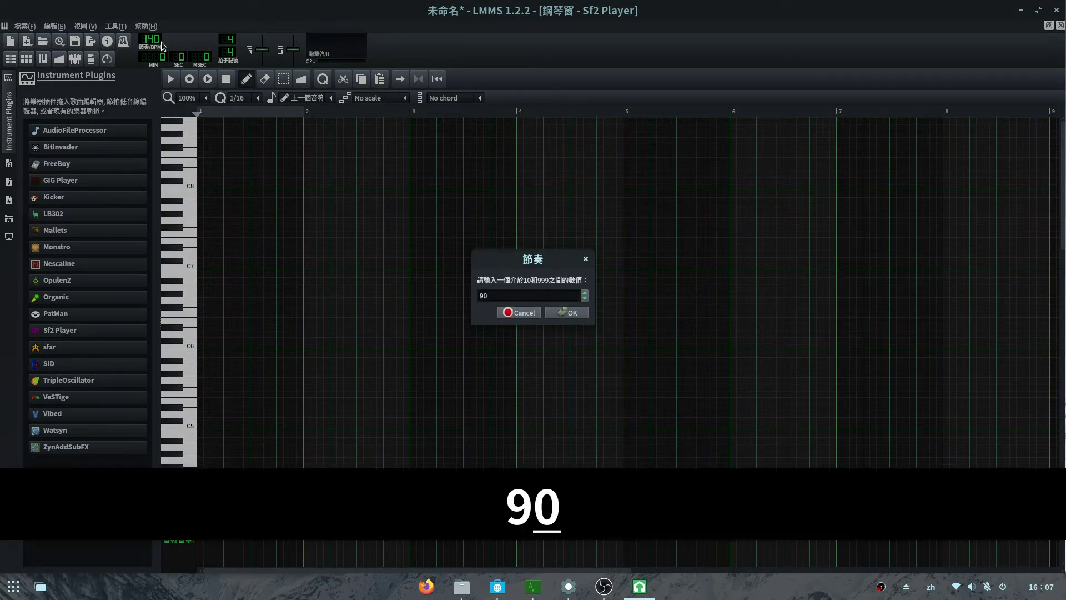
key(Return)
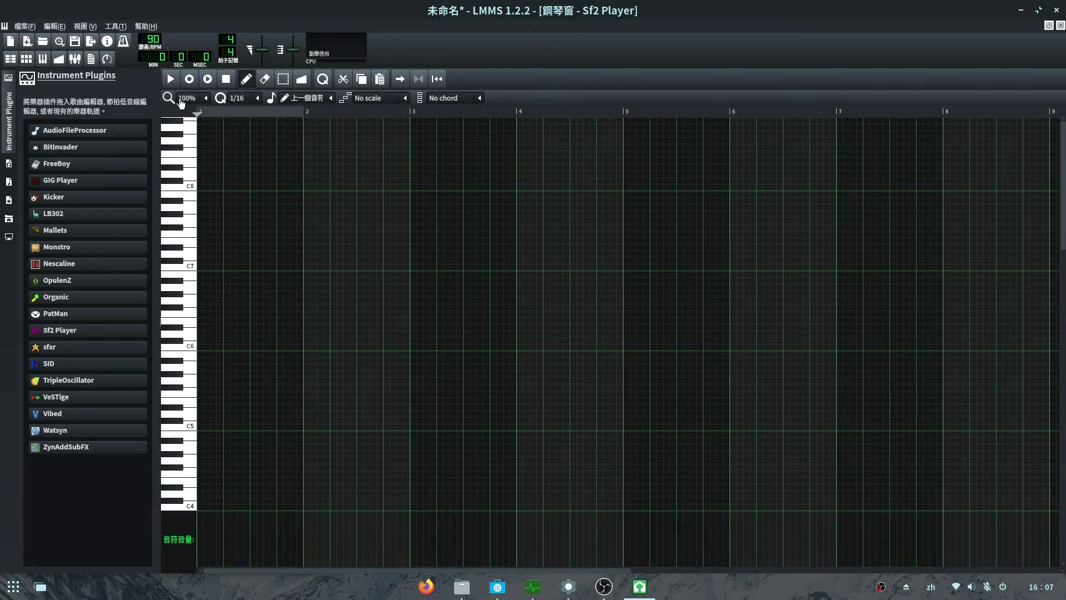
Draw eighth notes on C#6 at beats 1 and 2 of bar 1 and a sixteenth note on B5 at beat 4
scroll(179, 99, down, 1)
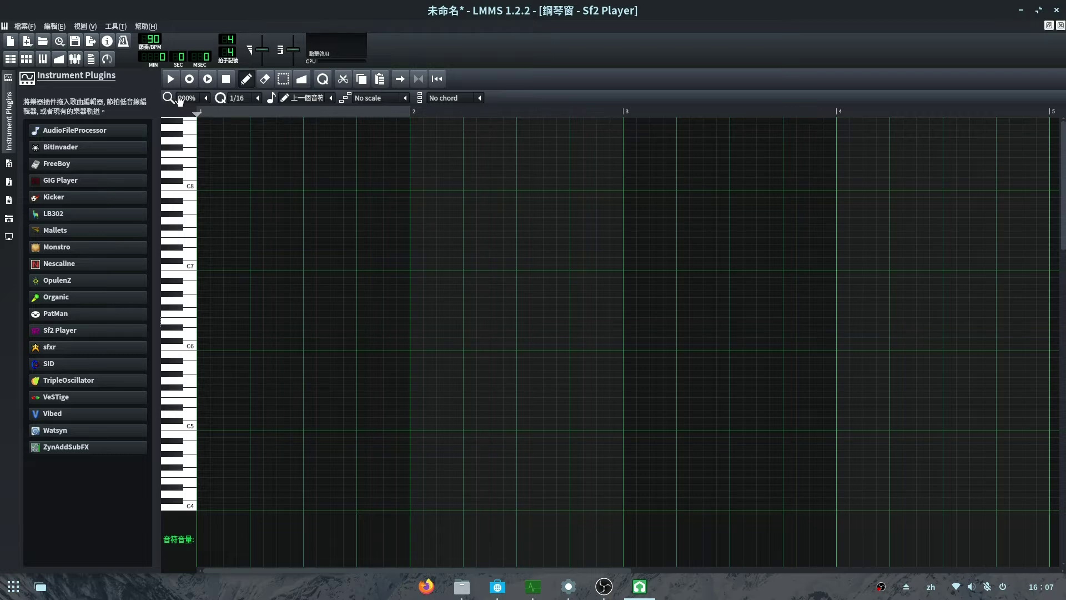
scroll(179, 99, down, 1)
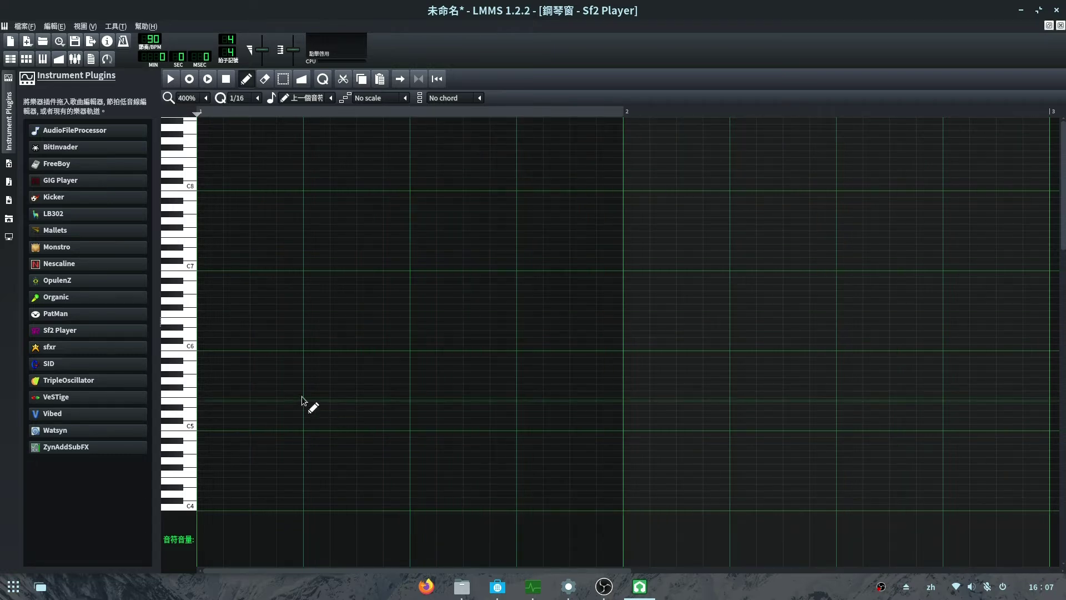
click(204, 342)
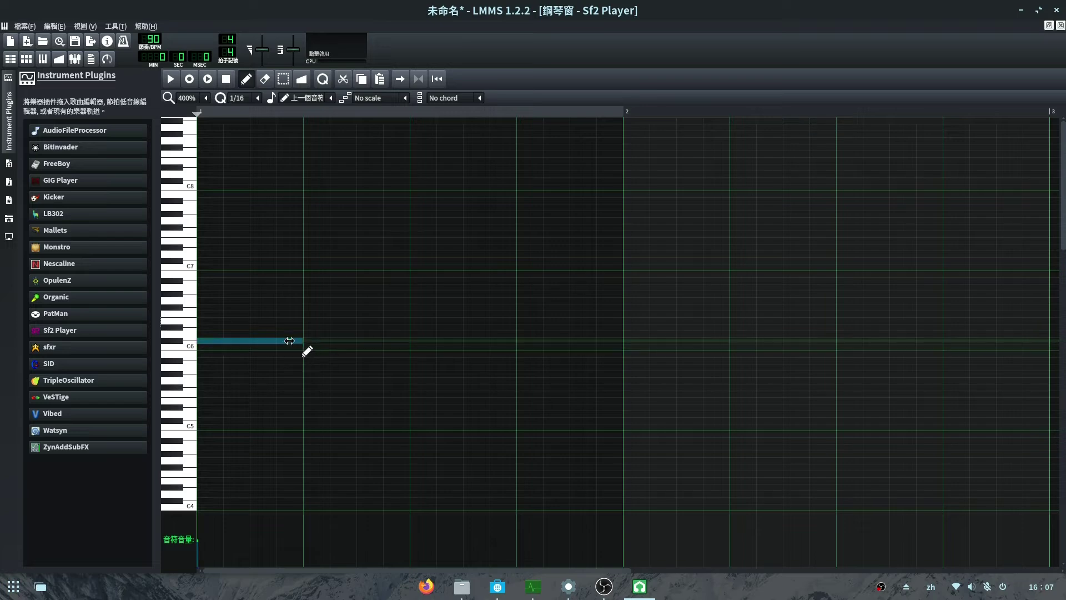
drag(289, 340, 249, 341)
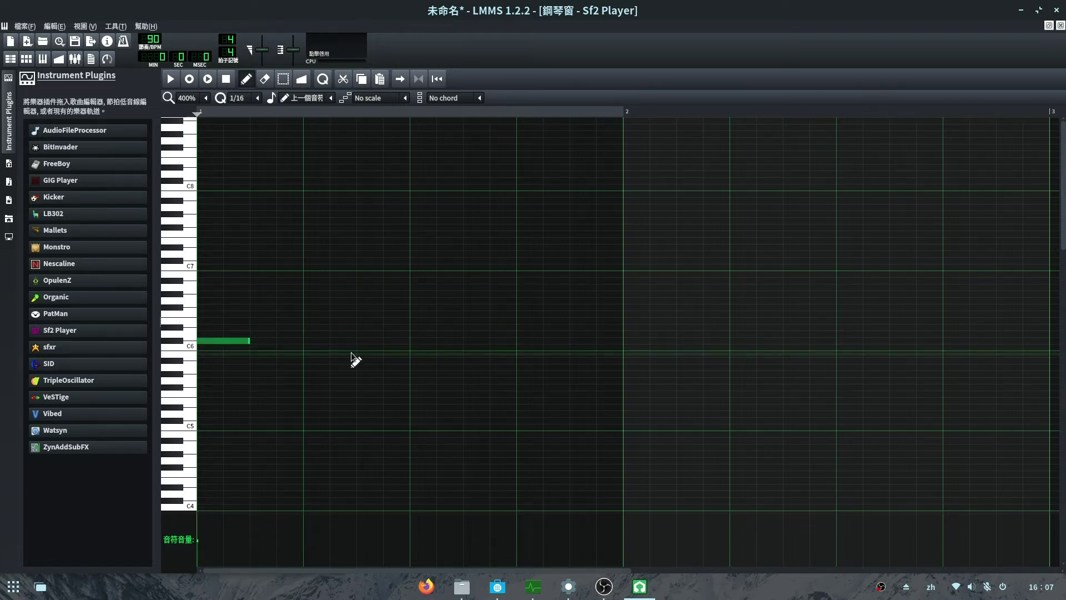
click(321, 341)
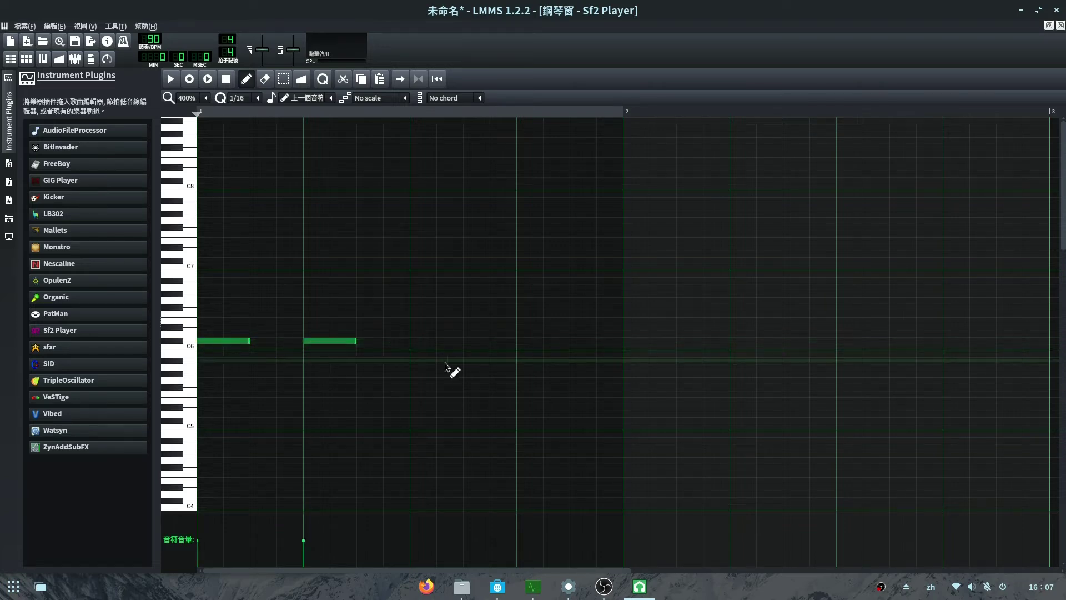
click(527, 355)
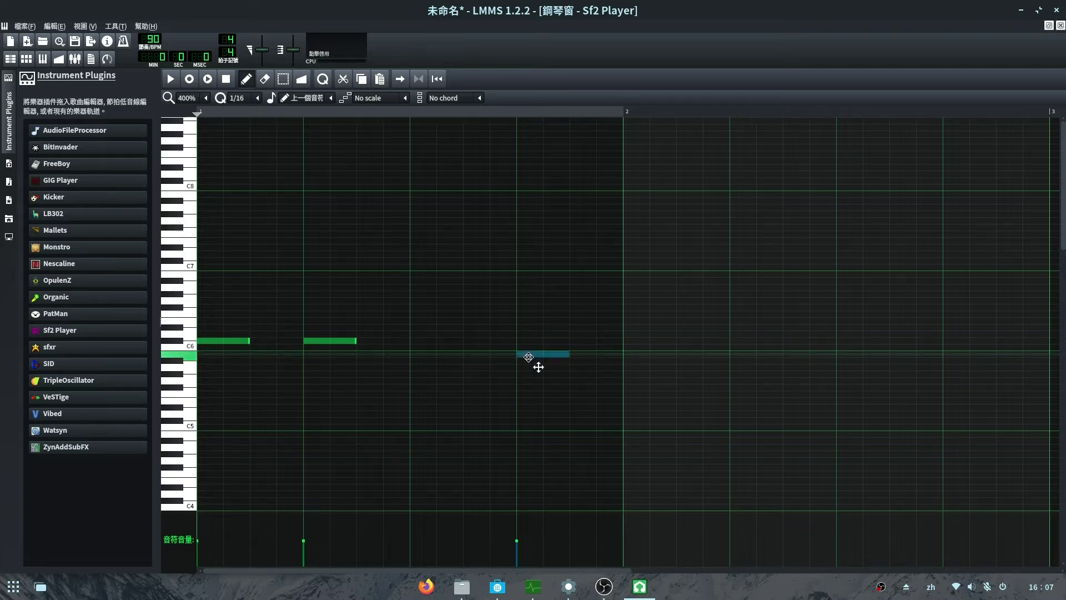
drag(570, 354, 543, 354)
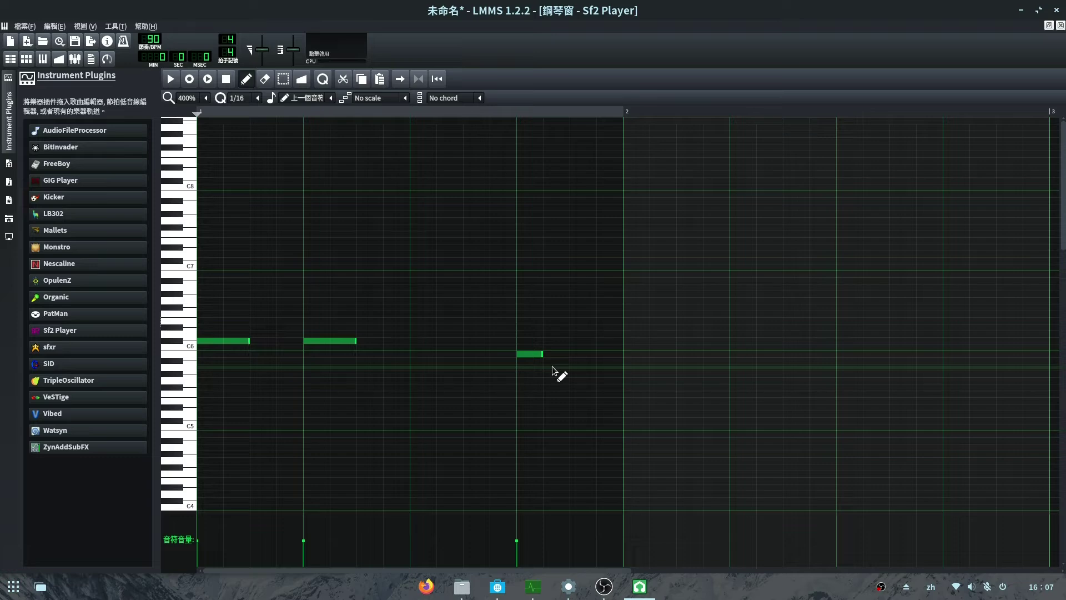
Fill the rest of beat 4 in bar 1 with sixteenth notes on A5, C#6 and D#6
click(552, 366)
click(577, 354)
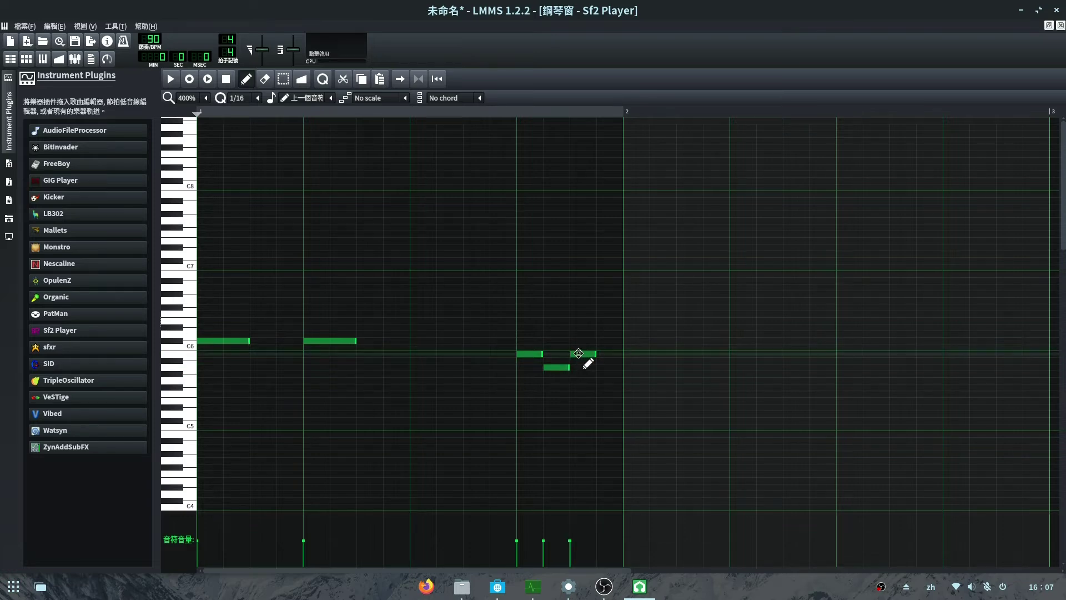
drag(580, 355, 580, 343)
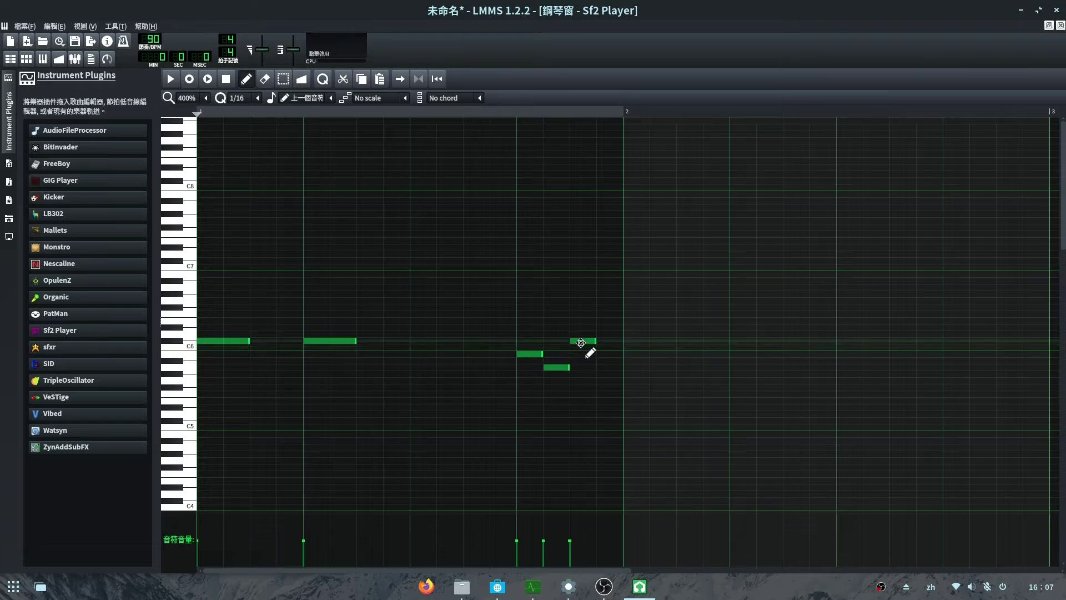
click(606, 327)
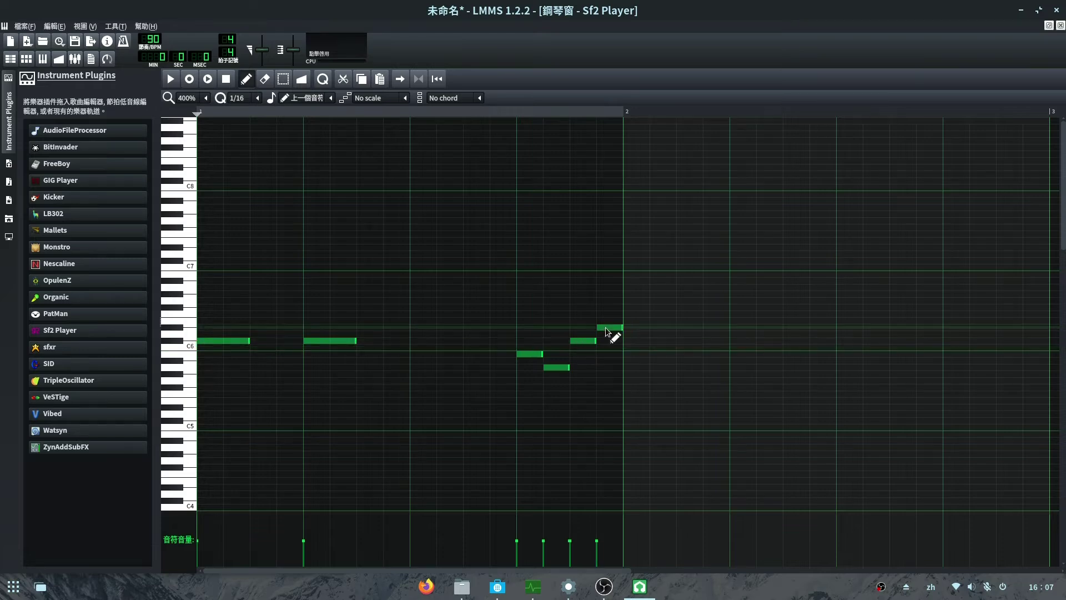
Add sixteenth notes in bar 2: B5 on beat 1, C#6 halfway through beat 2, B5 on beat 3 and C#6 on beat 4
click(638, 357)
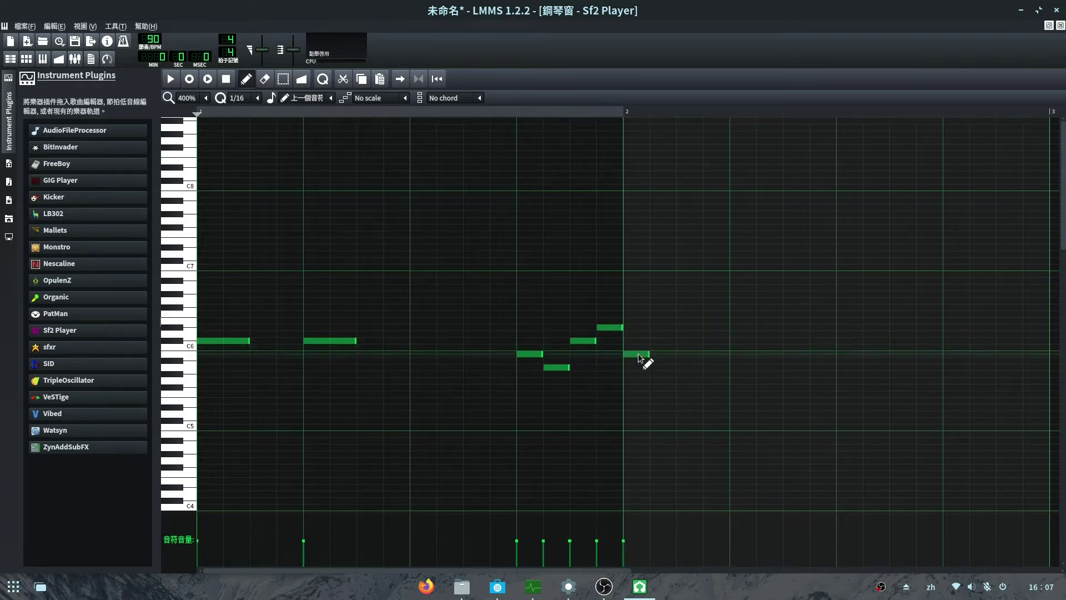
click(794, 340)
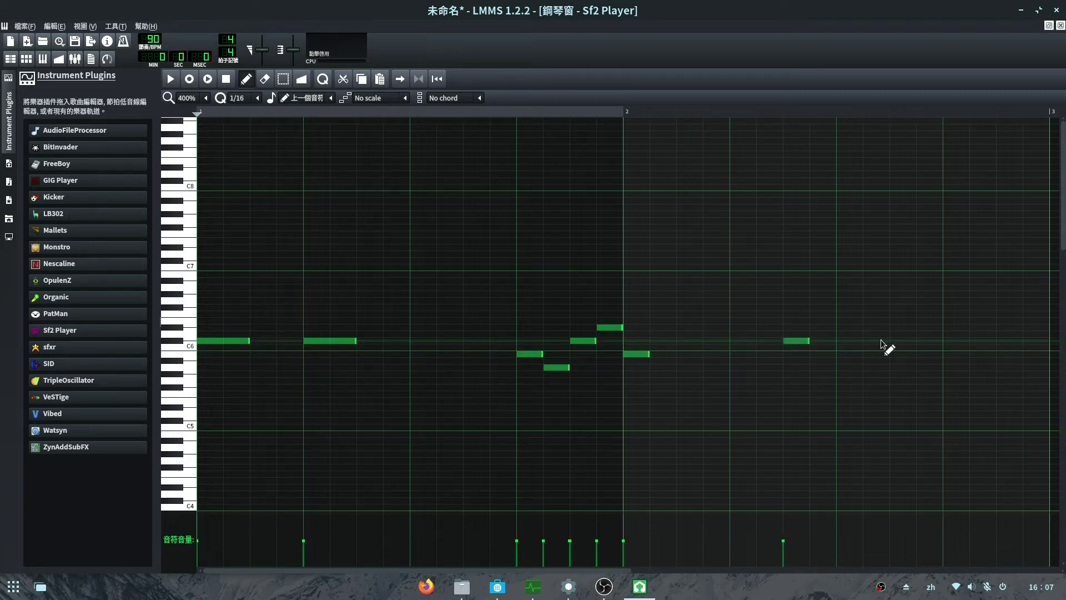
click(847, 354)
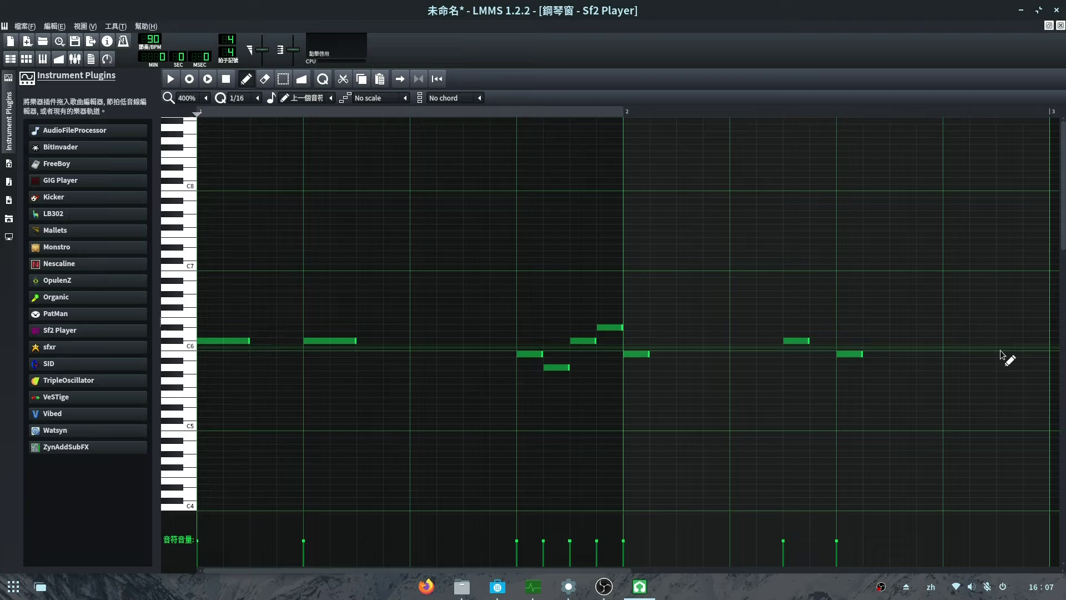
click(955, 340)
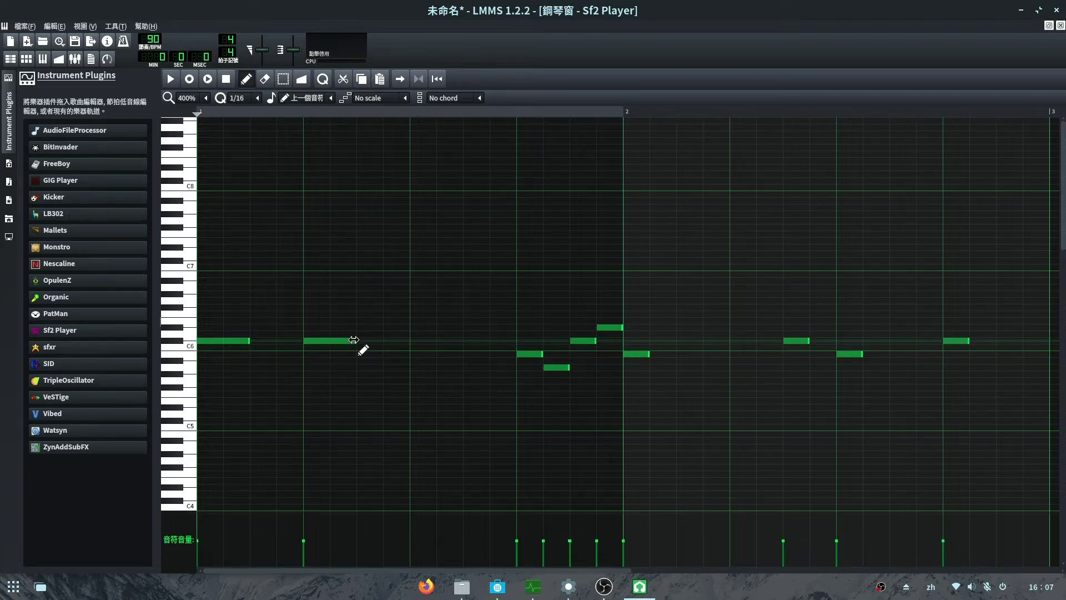
Lengthen bar 1's beat-2 note to beat 4 and bar 2's notes to fill their gaps, and raise bar 1's last note to E6
drag(356, 341, 539, 356)
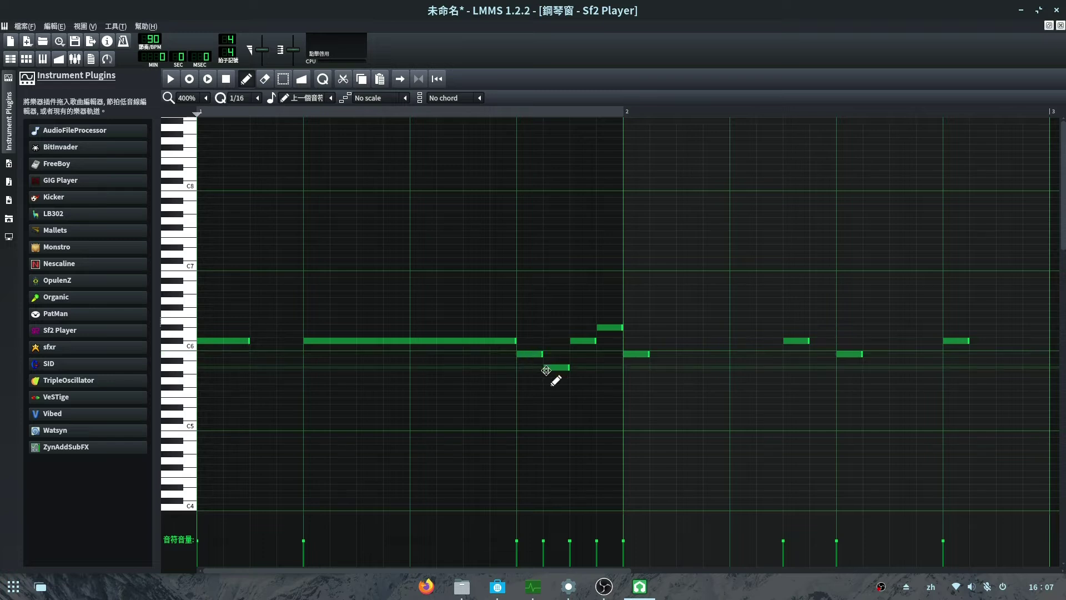
click(586, 342)
drag(611, 327, 611, 320)
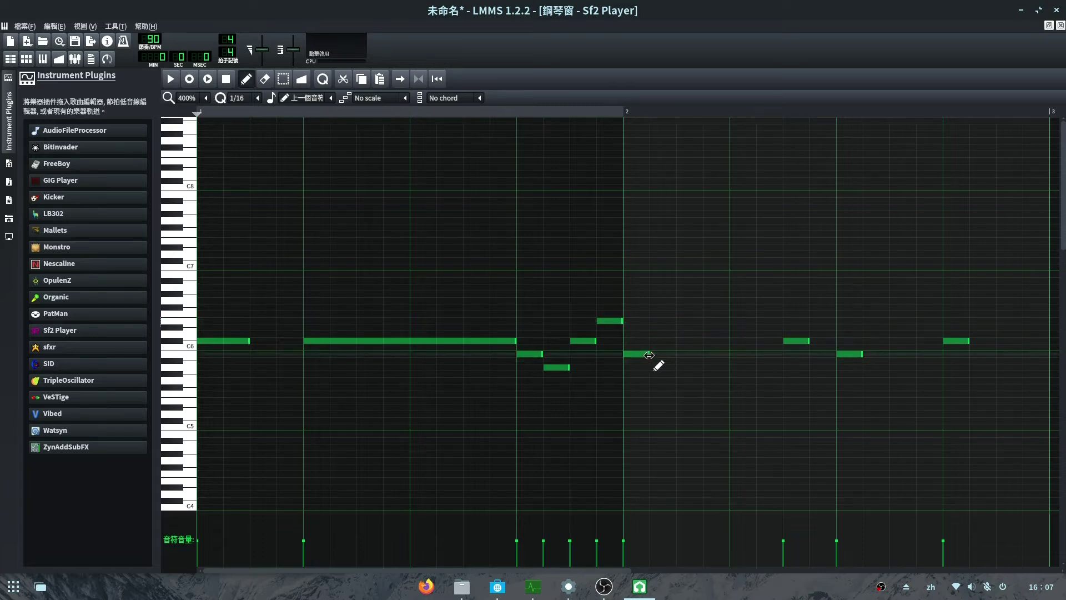
drag(649, 355, 1057, 337)
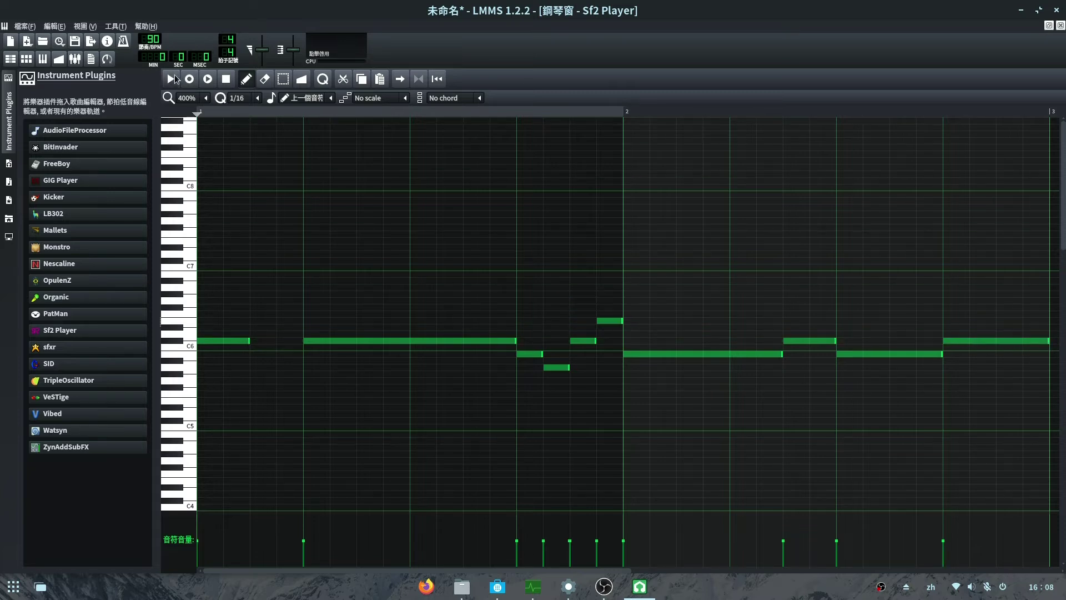
Play the melody while adjusting the volume of bar 1's beat-2 note up and then below its original level, and stop playback
click(170, 78)
drag(309, 540, 312, 484)
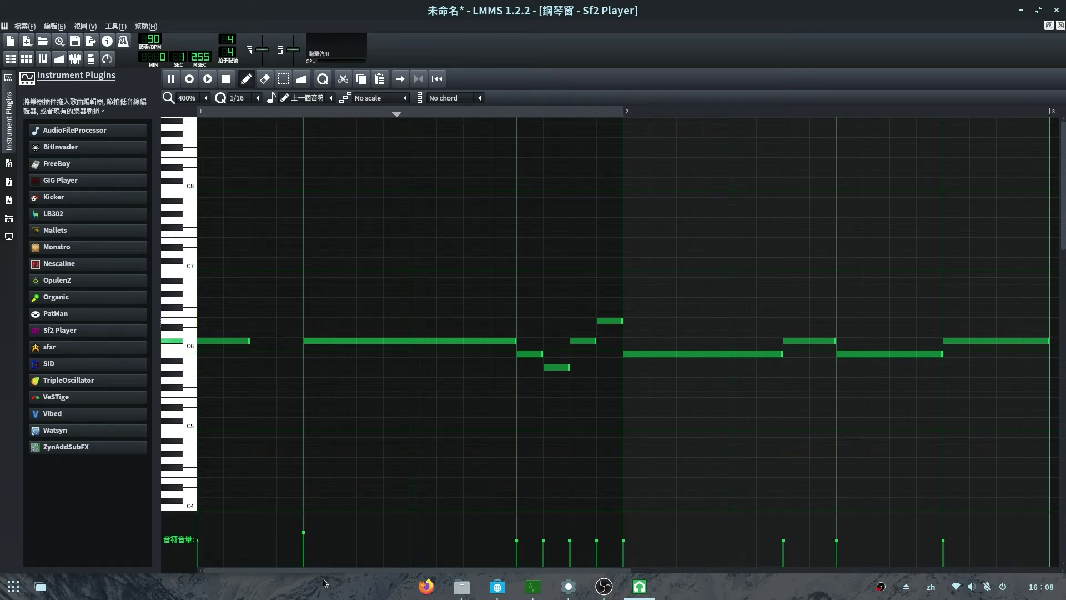
drag(302, 535, 303, 550)
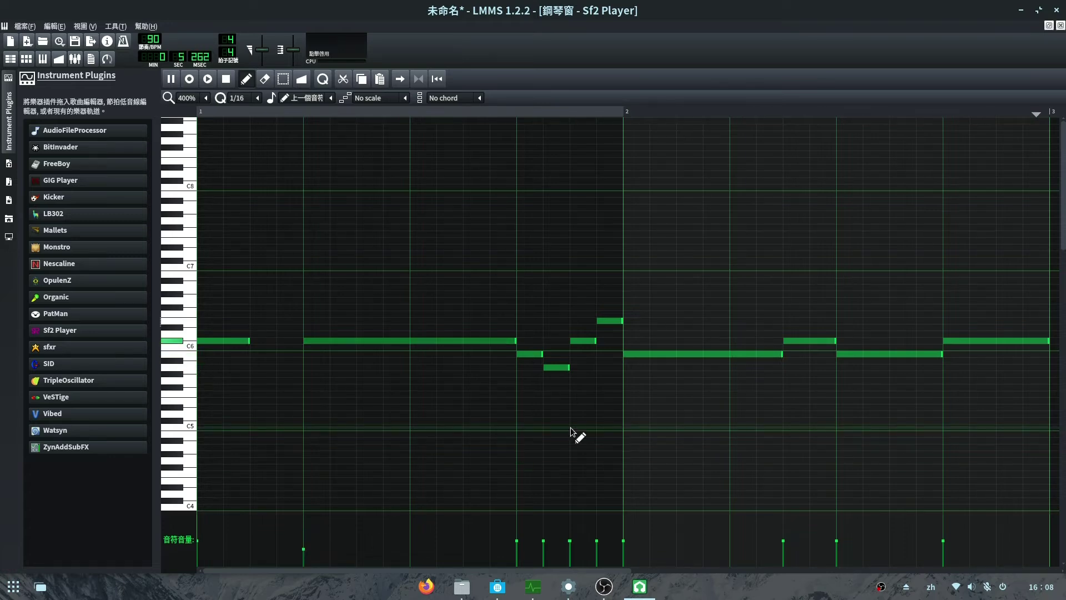
click(226, 79)
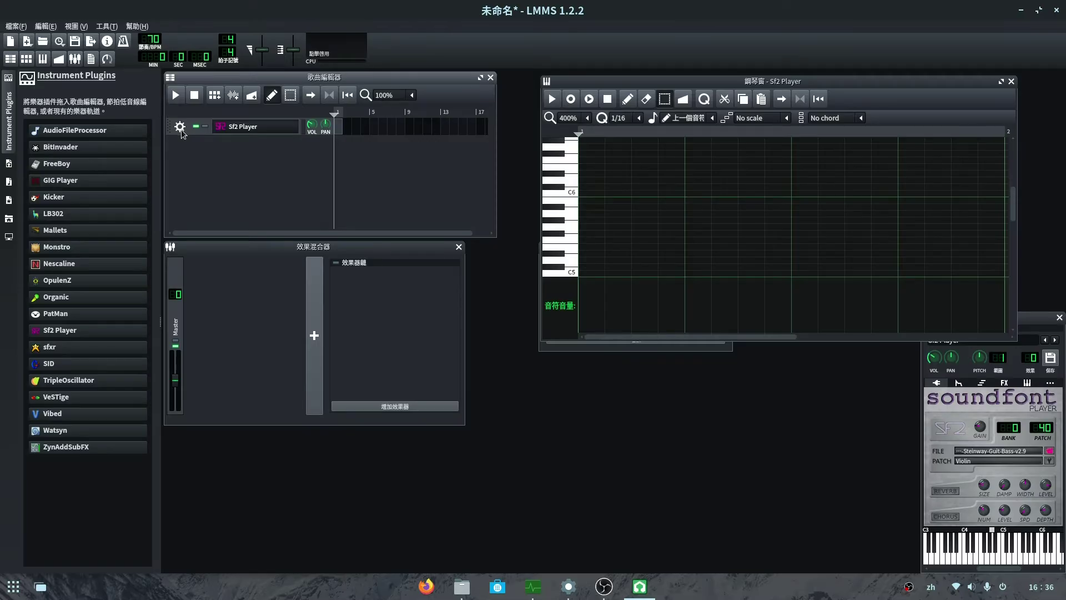
Choose 20:0 AKM320:AKM320 MIDI 1 as the MIDI input of the Sf2 Player track
click(180, 126)
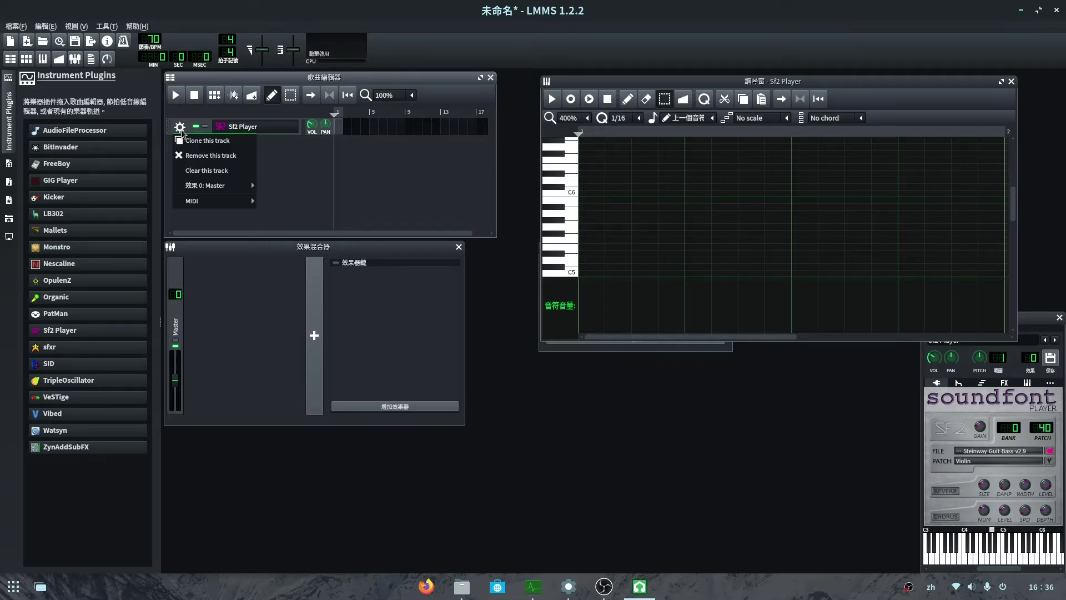
mouse_move(227, 201)
mouse_move(274, 200)
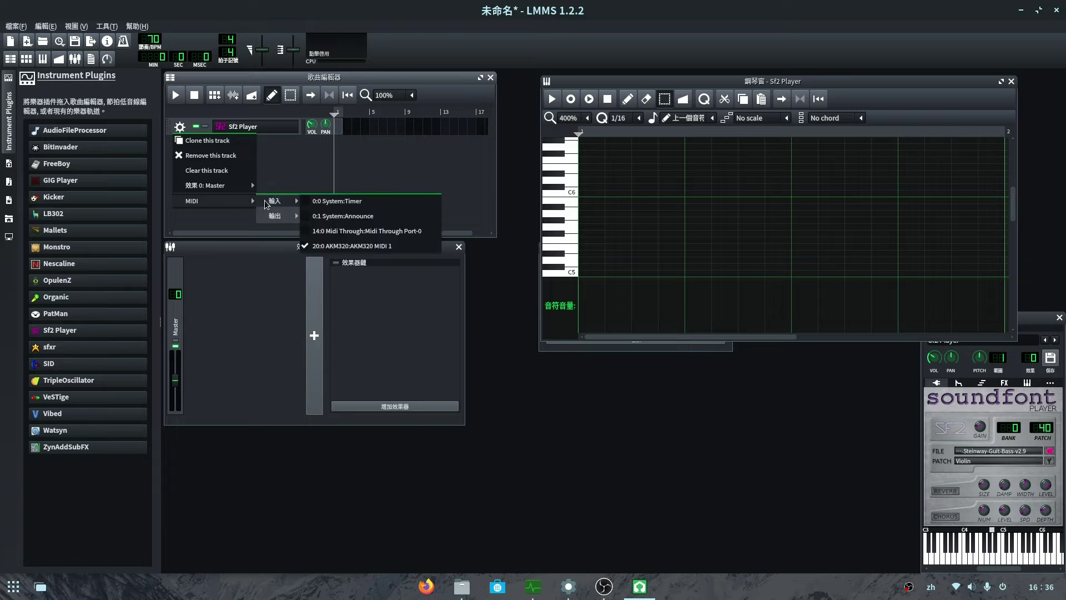
click(411, 251)
Record a short melody from the MIDI keyboard into the piano roll, stop recording and play it back
click(577, 101)
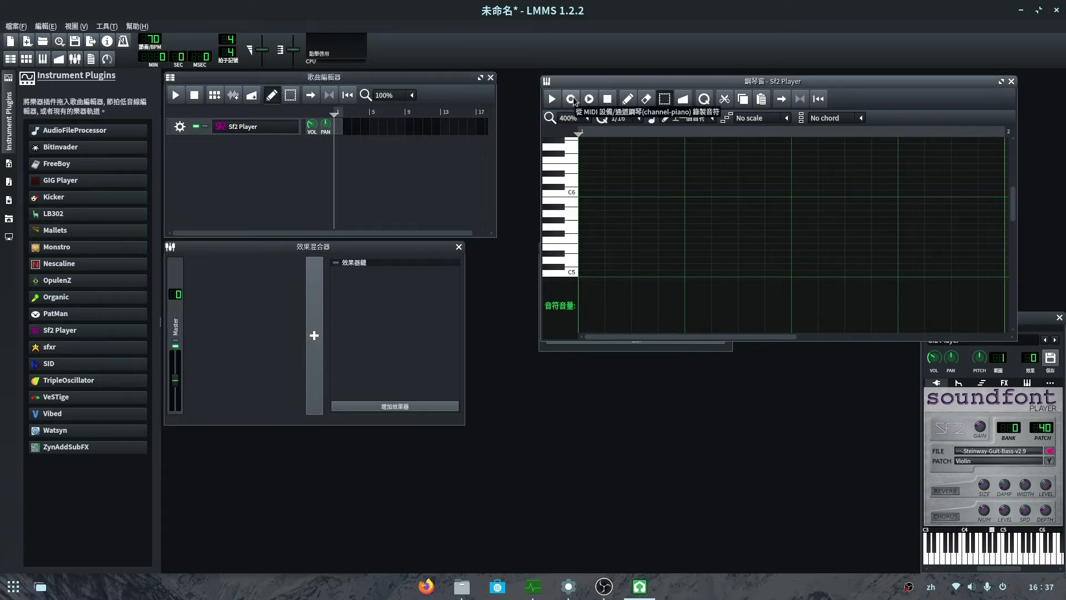
click(570, 99)
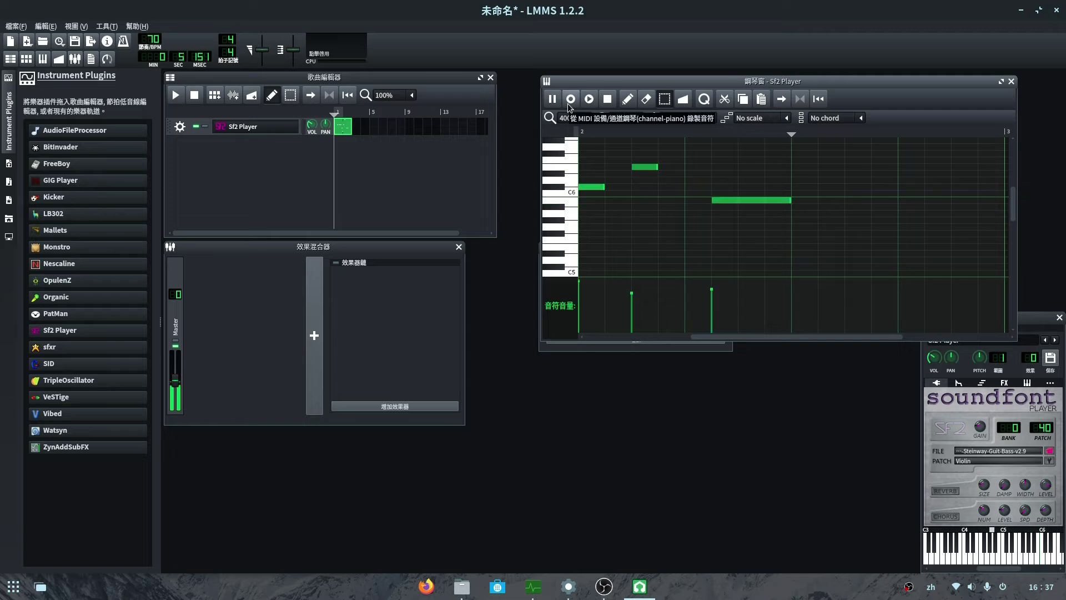
click(607, 99)
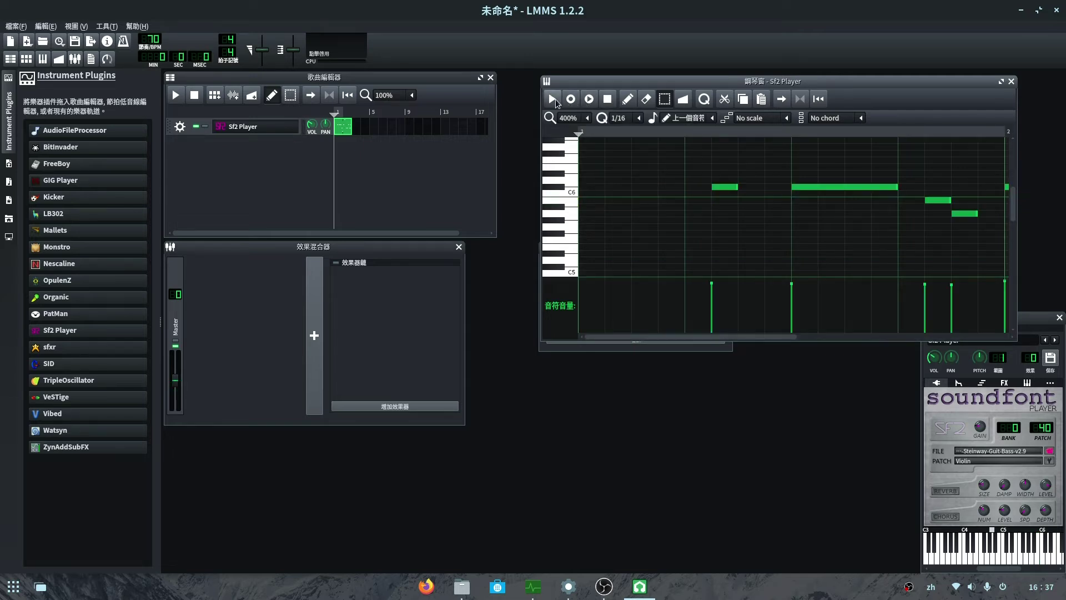
click(553, 99)
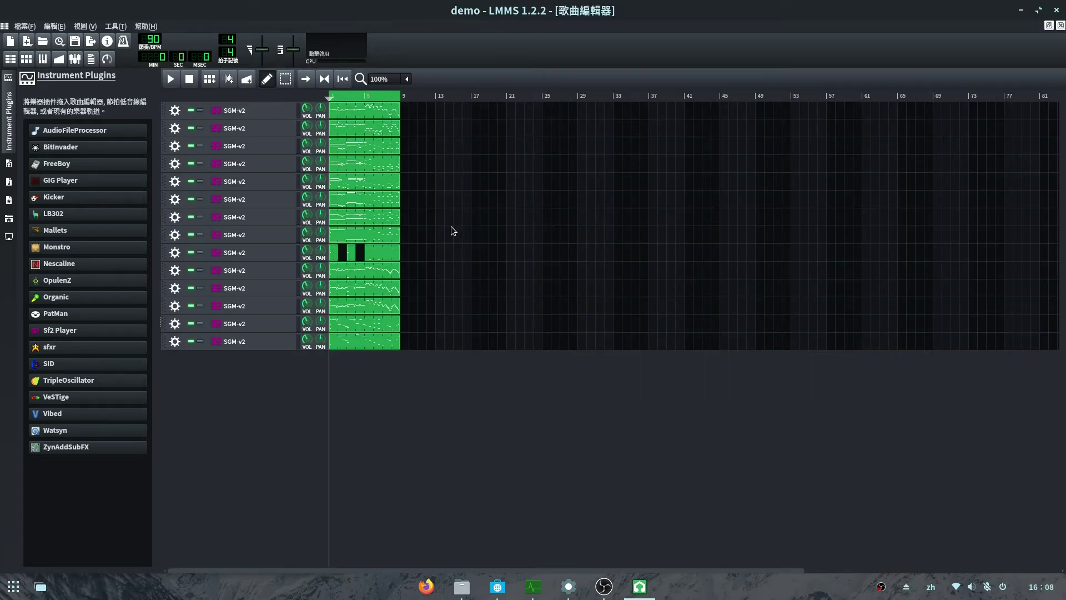
Add a beat/bassline track to the demo project, create its clip at bar 1 and open it in the beat+bassline editor
scroll(376, 81, down, 3)
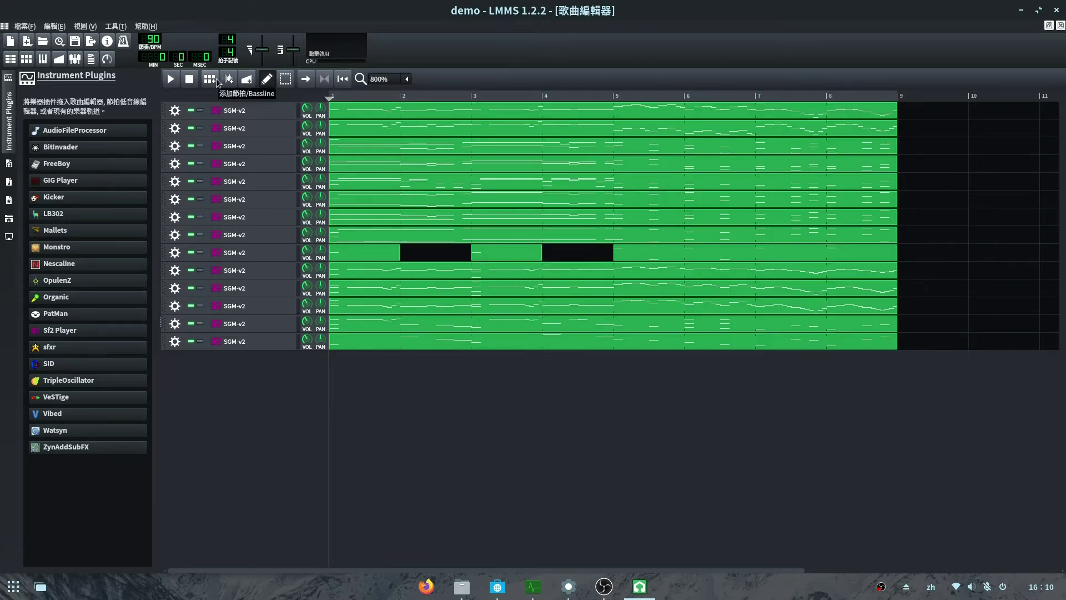
click(214, 78)
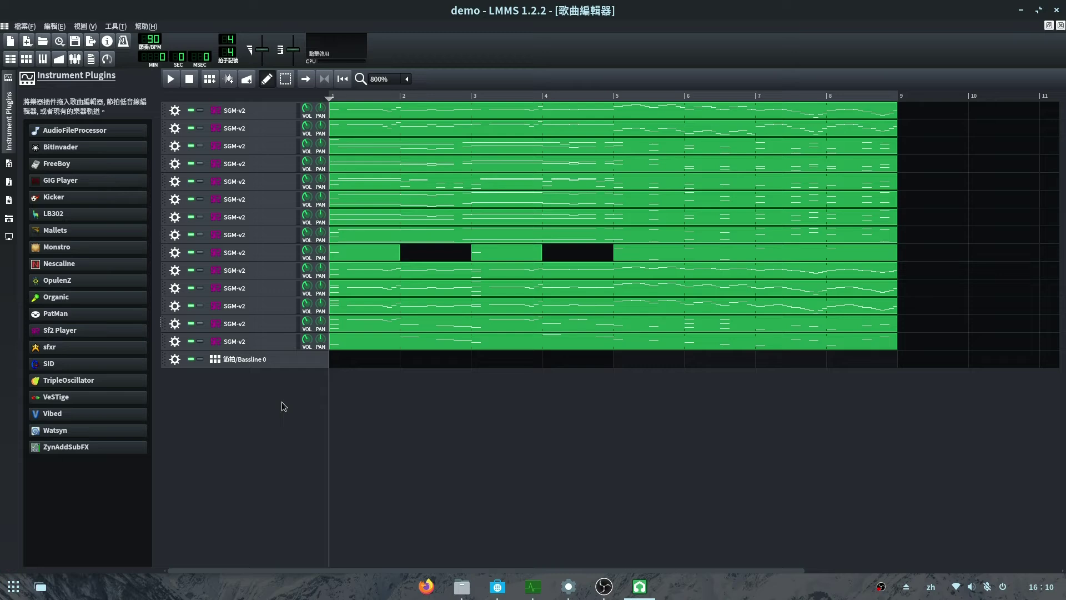
double_click(263, 359)
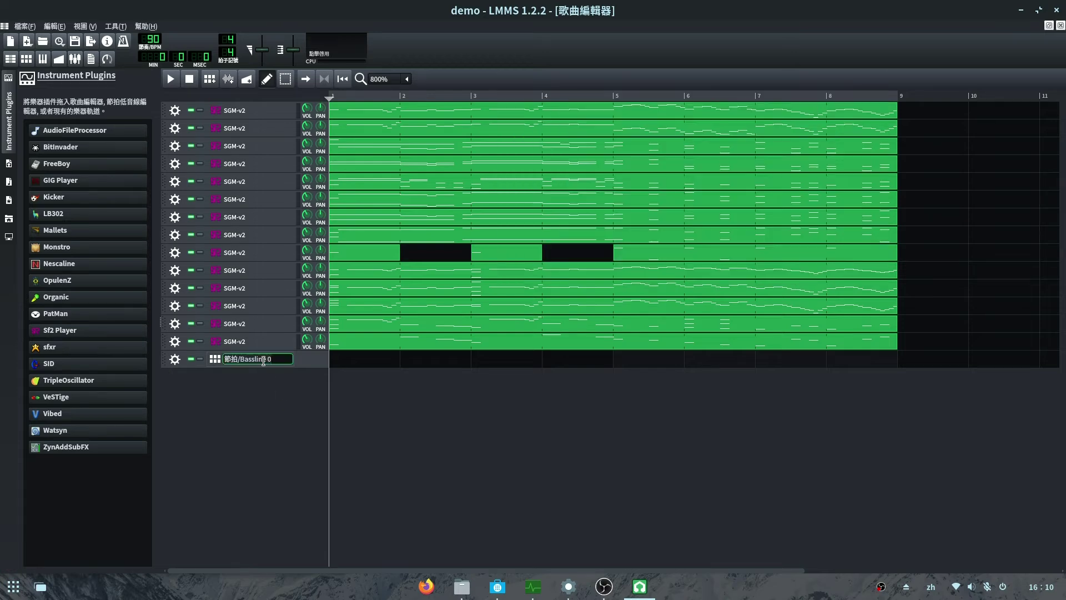
click(264, 360)
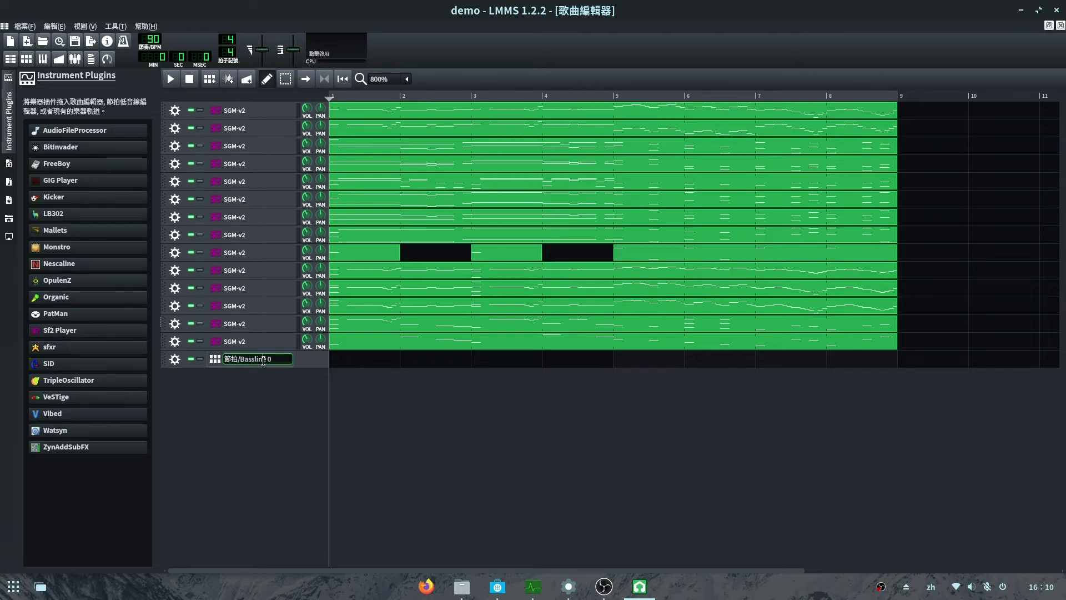
click(338, 365)
double_click(338, 365)
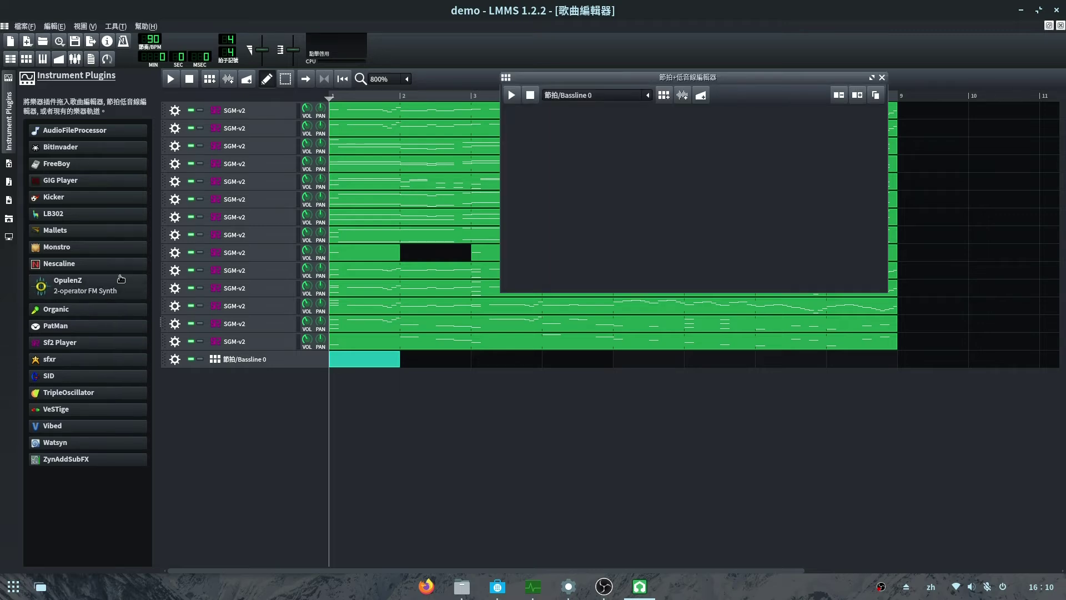
Add the Kicker preset KickPower.xpf as an instrument in the beat+bassline editor
click(8, 201)
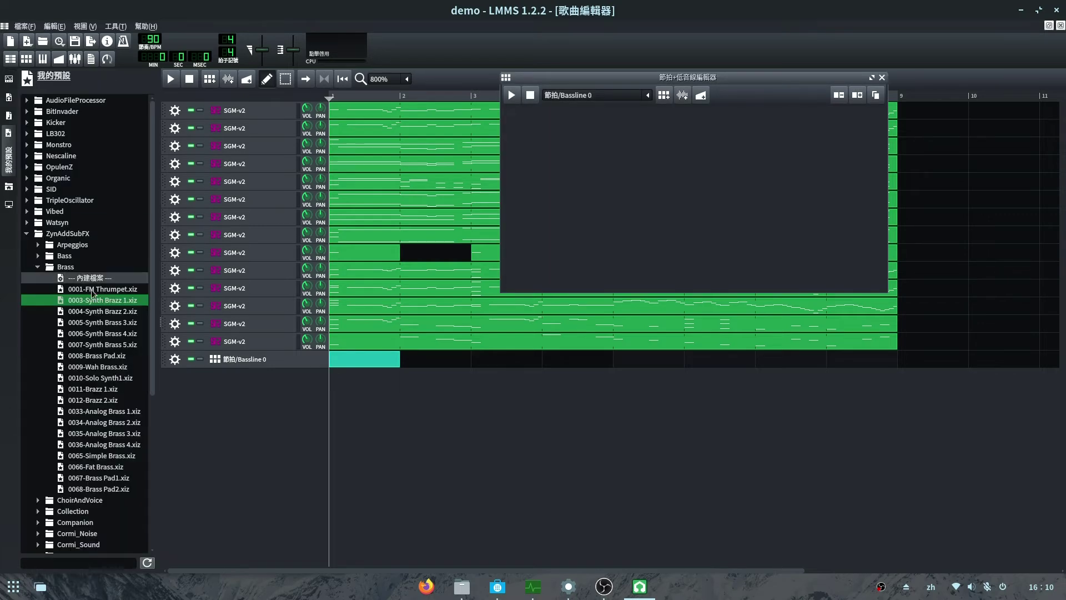
click(26, 233)
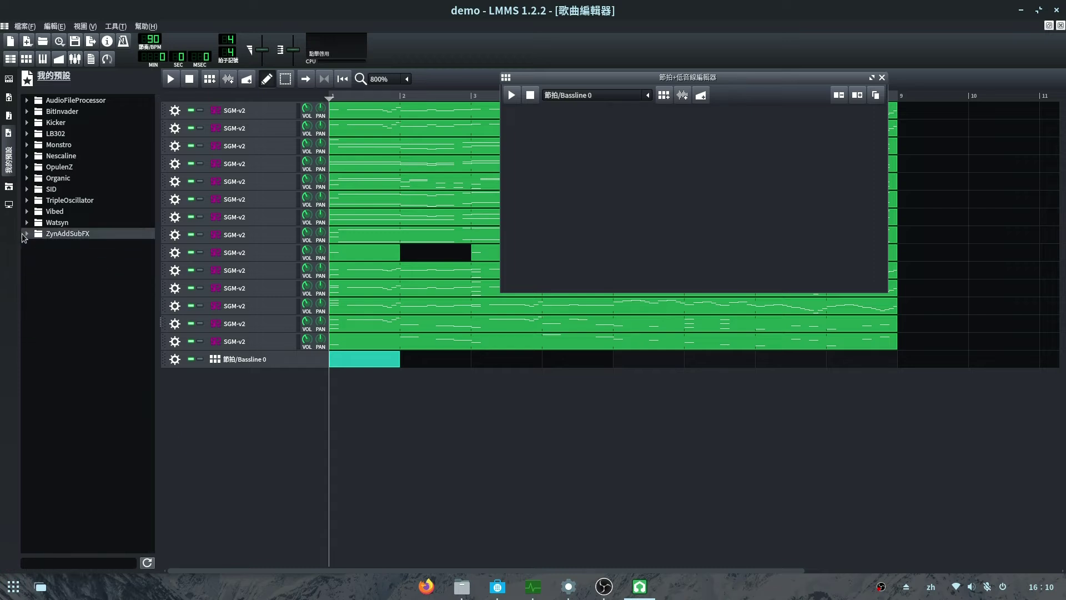
click(27, 122)
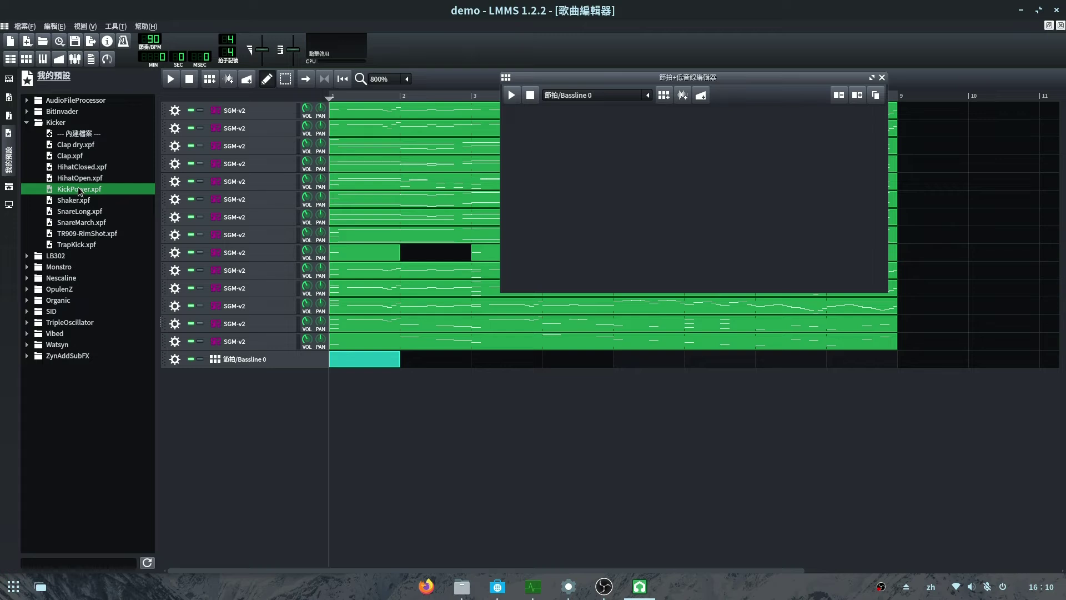
drag(109, 196, 544, 118)
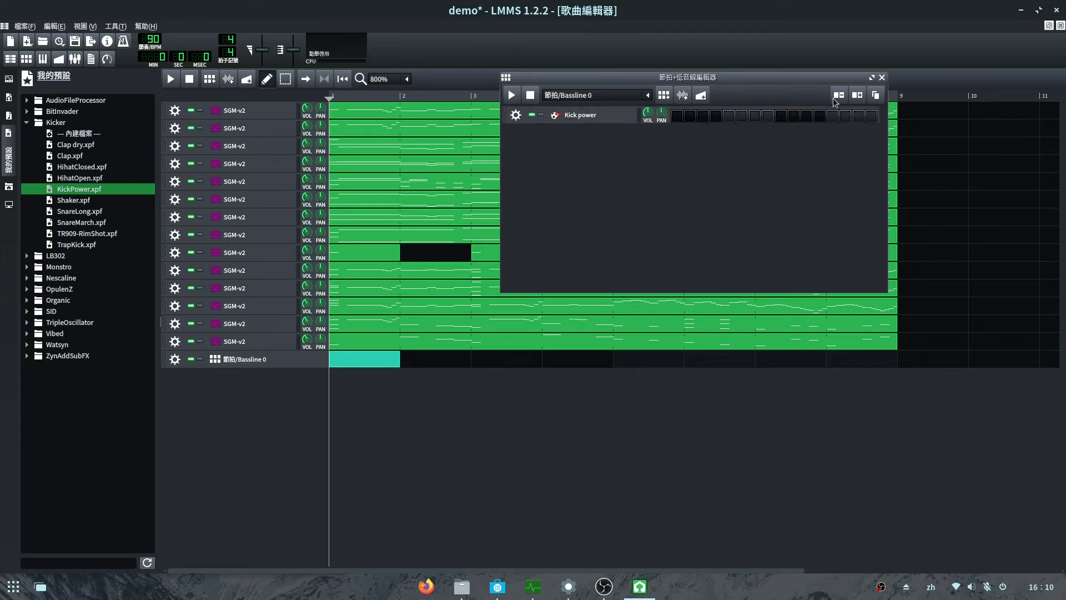
Extend the kick pattern to 32 steps, enable steps 1, 9, 17, 21 and 25, and preview the beat
click(857, 95)
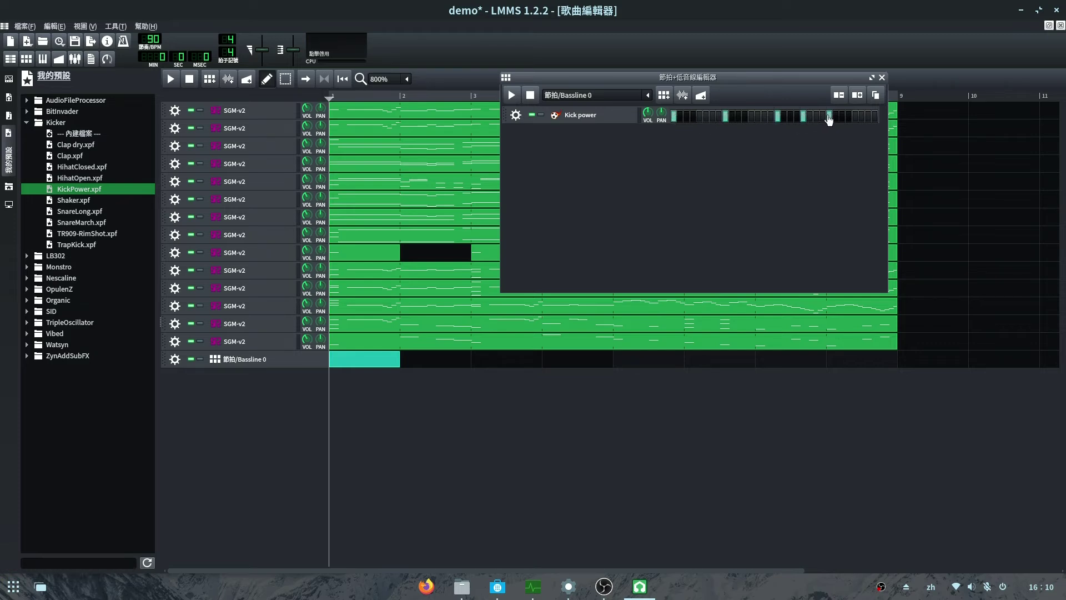
click(512, 96)
click(529, 95)
Fill the beat/bassline track with two-bar clips through bar 8 and play the song with looping enabled
drag(401, 359, 475, 365)
click(538, 367)
click(654, 363)
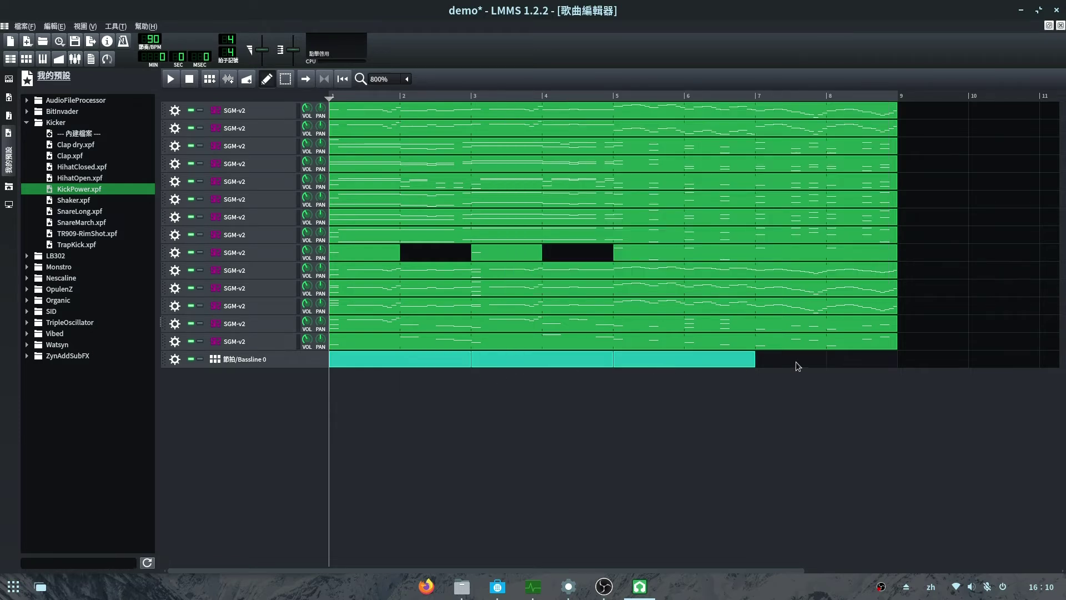
click(795, 362)
click(171, 78)
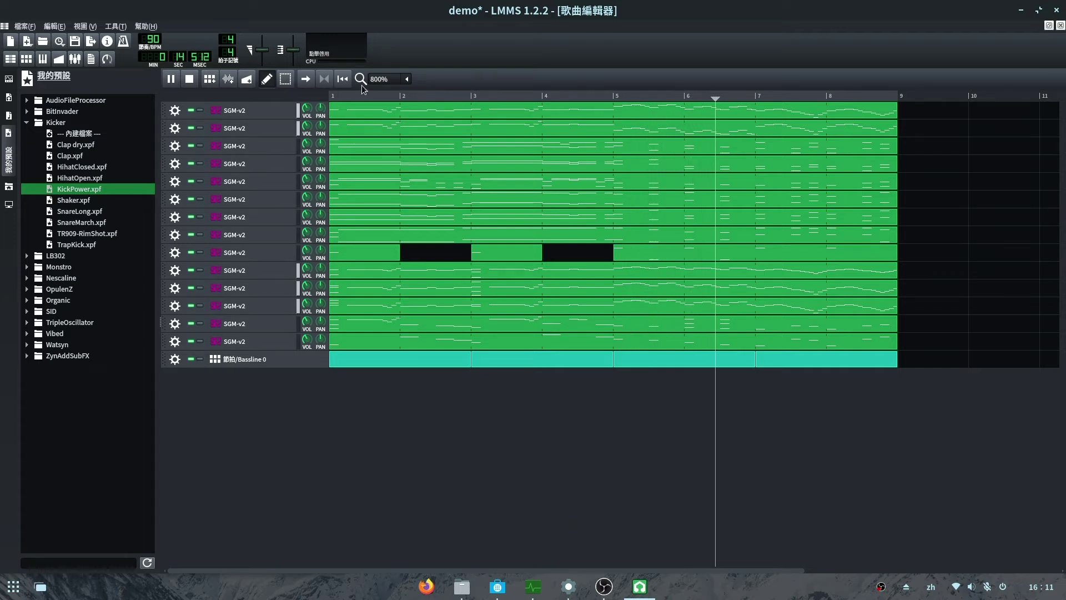
click(324, 83)
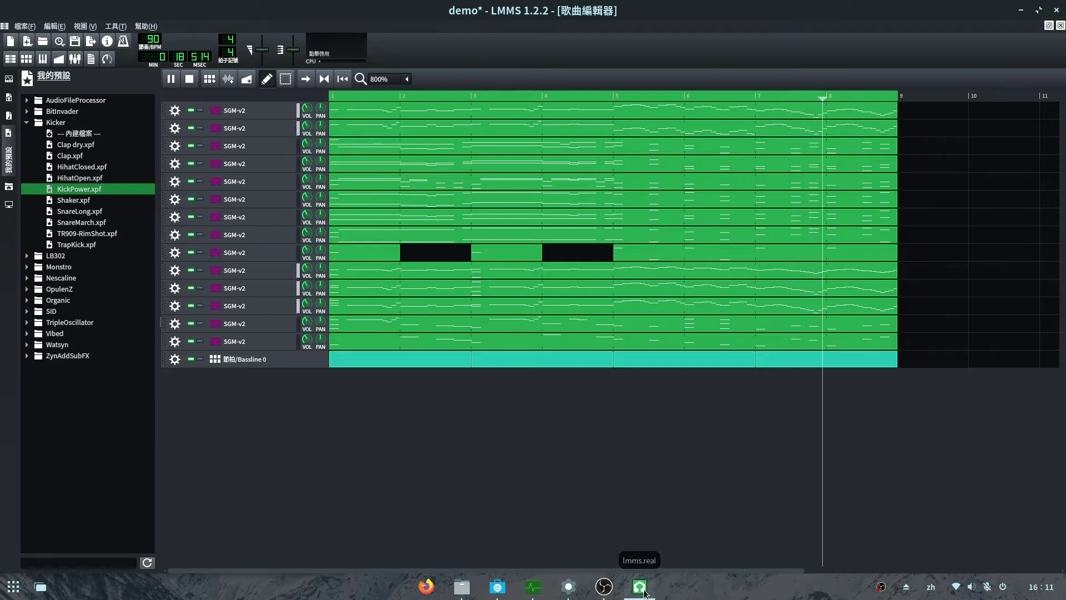
Add the Kicker preset Clap.xpf to the beat+bassline editor and enable its steps 17, 19, 21, 23 and 25
double_click(353, 362)
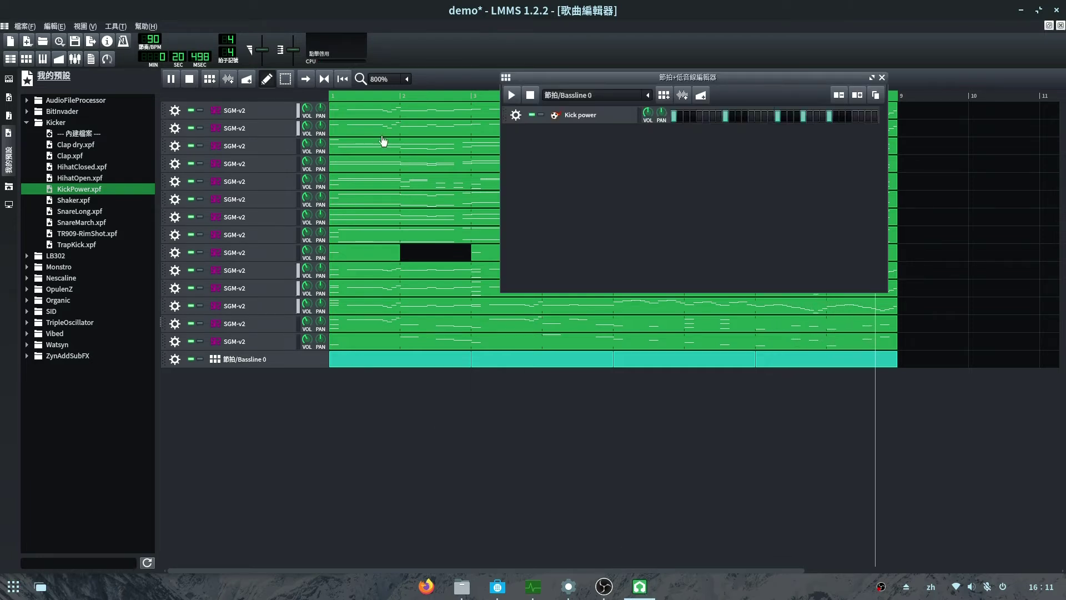
drag(69, 158, 522, 133)
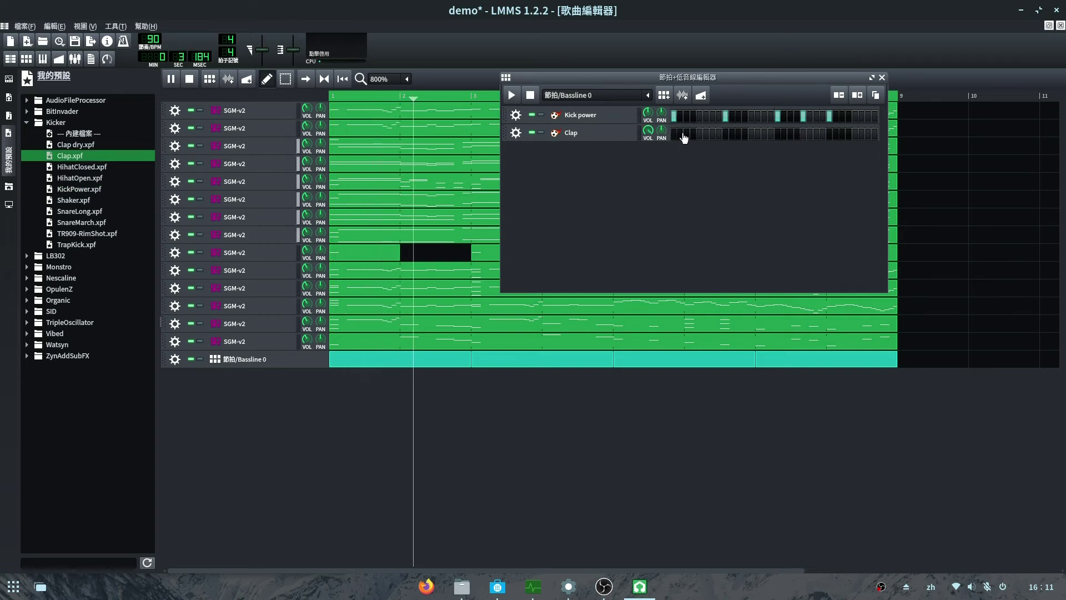
click(778, 133)
click(803, 133)
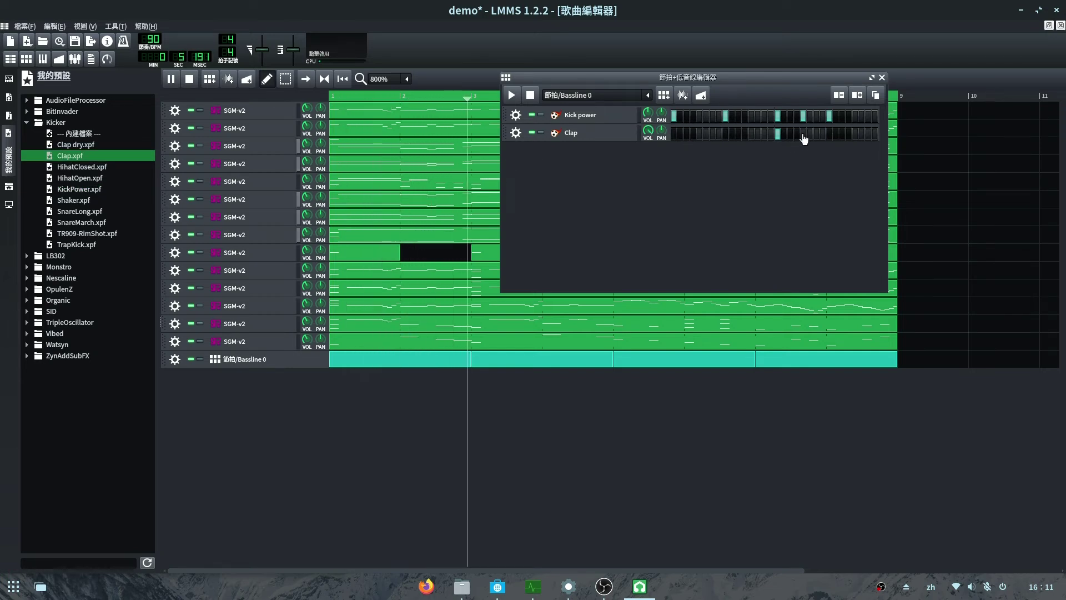
click(829, 134)
click(816, 133)
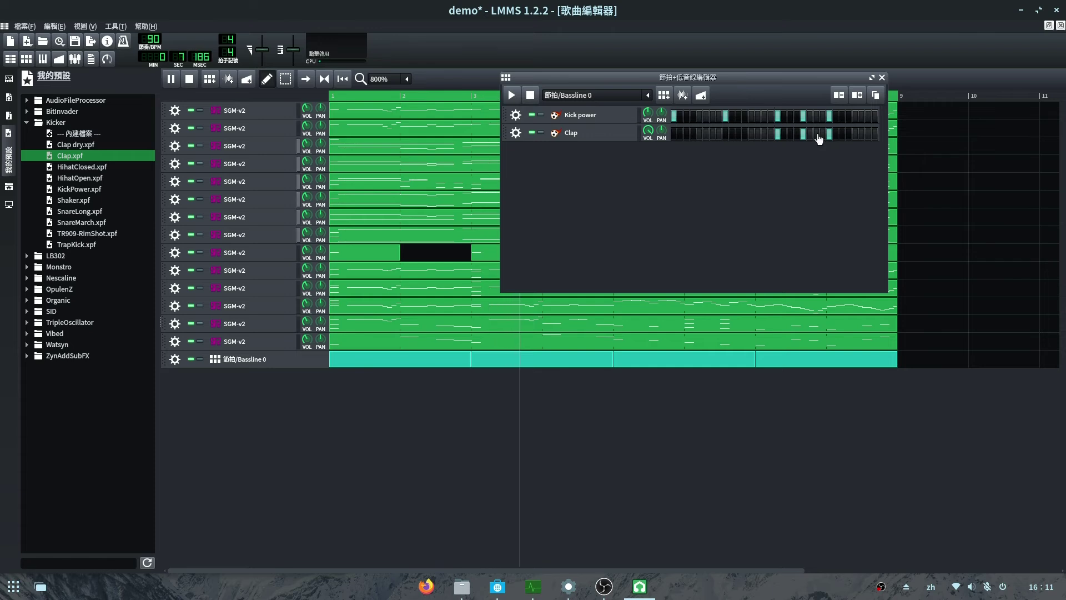
click(790, 133)
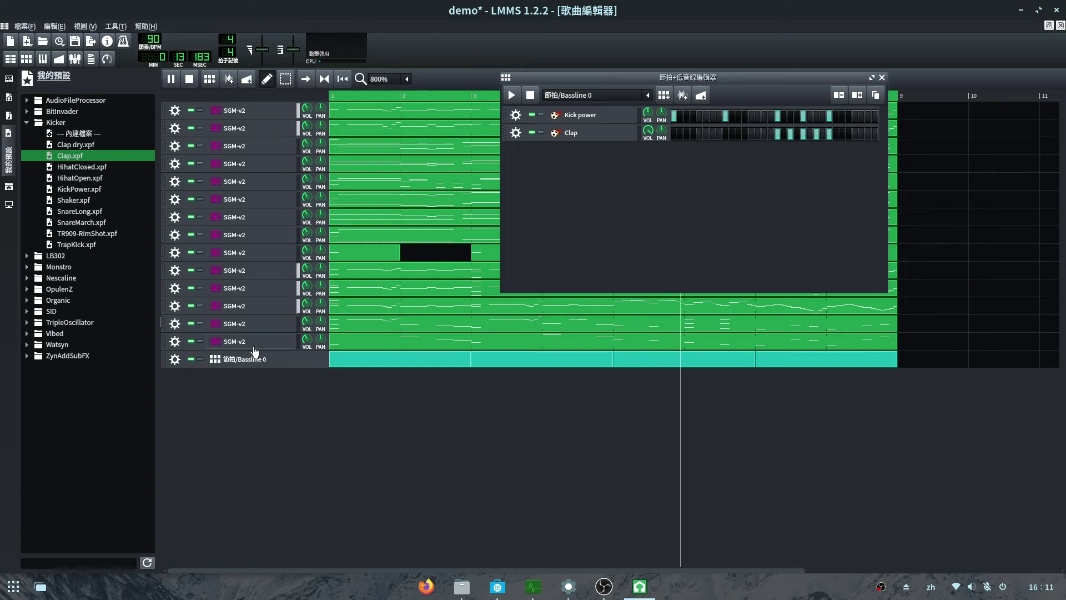
Add the BitInvader preset epiano.xpf to the beat+bassline editor and enable steps 1, 5, 9, 13, 17, 21, 25 and 29
click(25, 110)
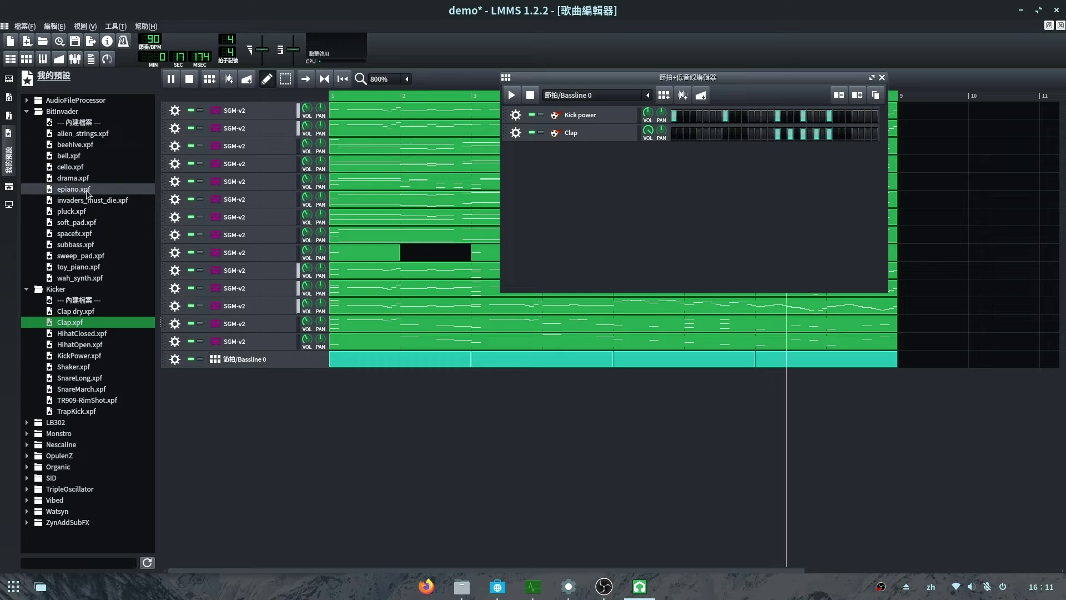
drag(73, 189, 570, 170)
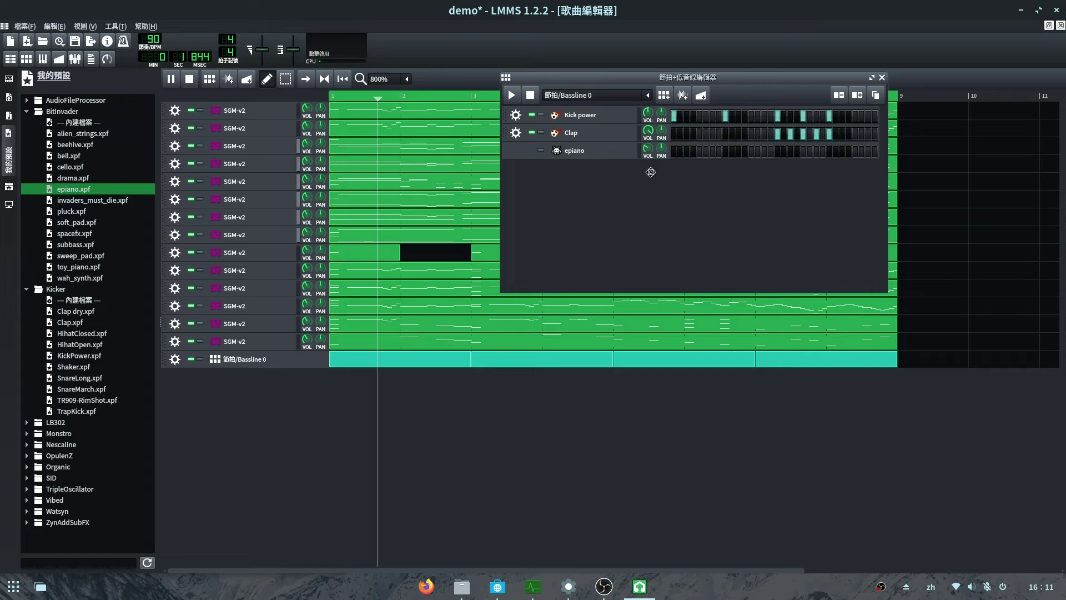
click(673, 151)
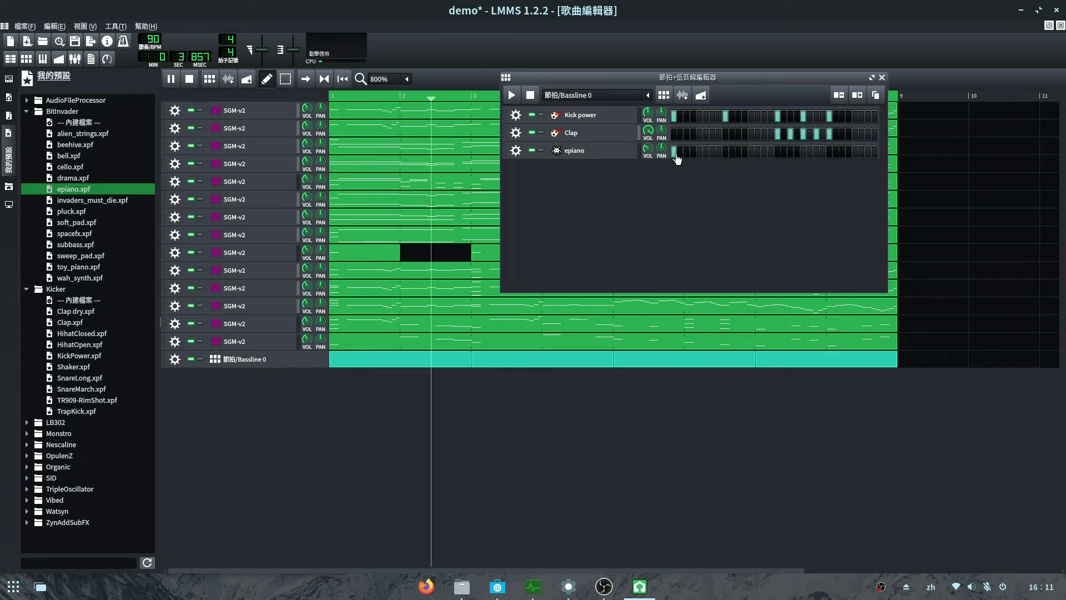
click(725, 151)
click(778, 152)
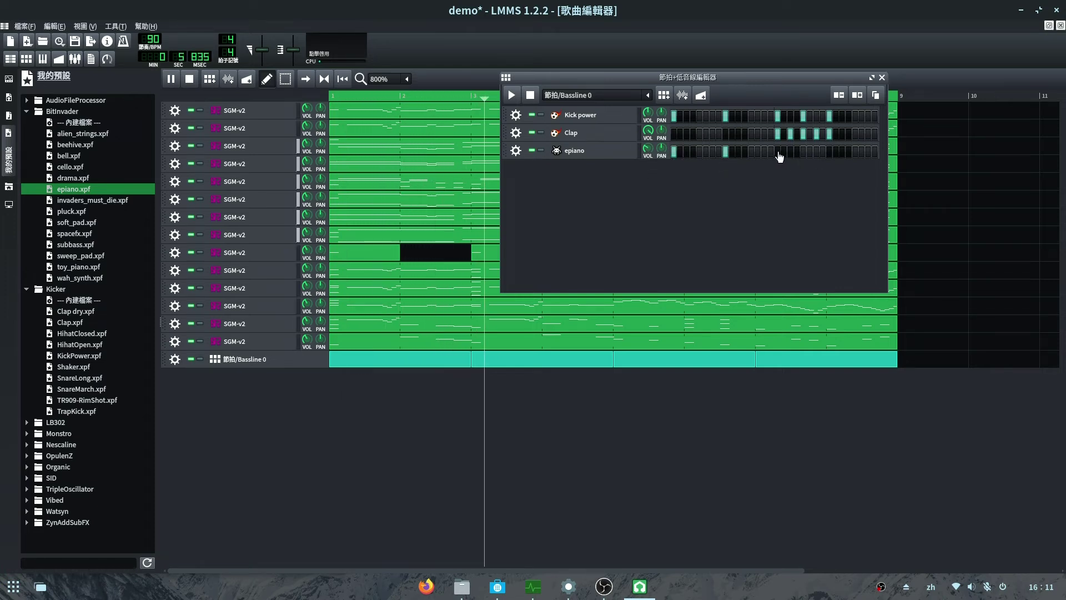
click(829, 153)
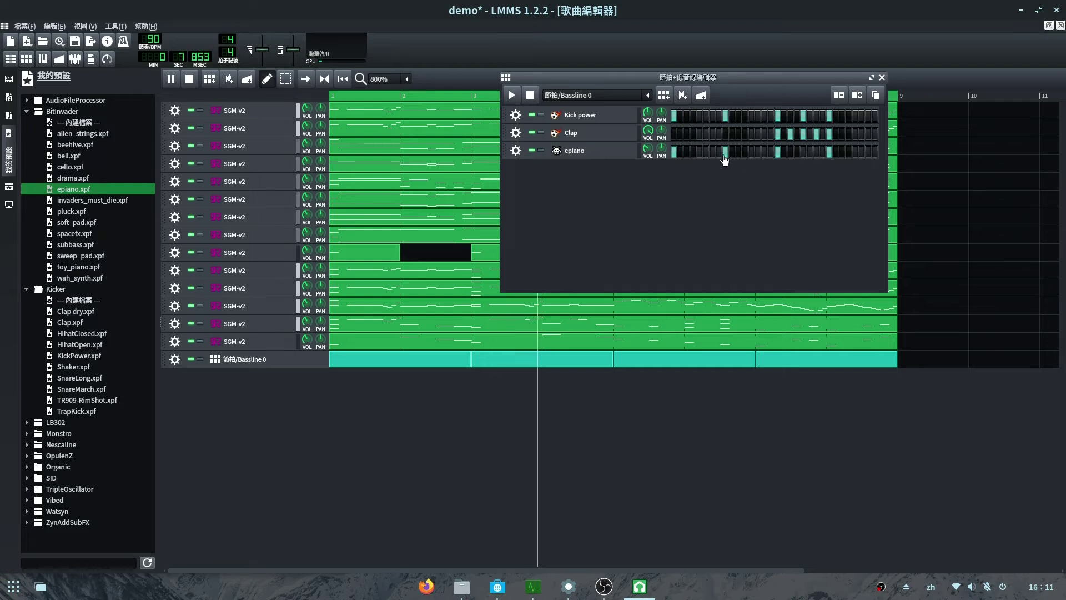
click(700, 152)
click(752, 152)
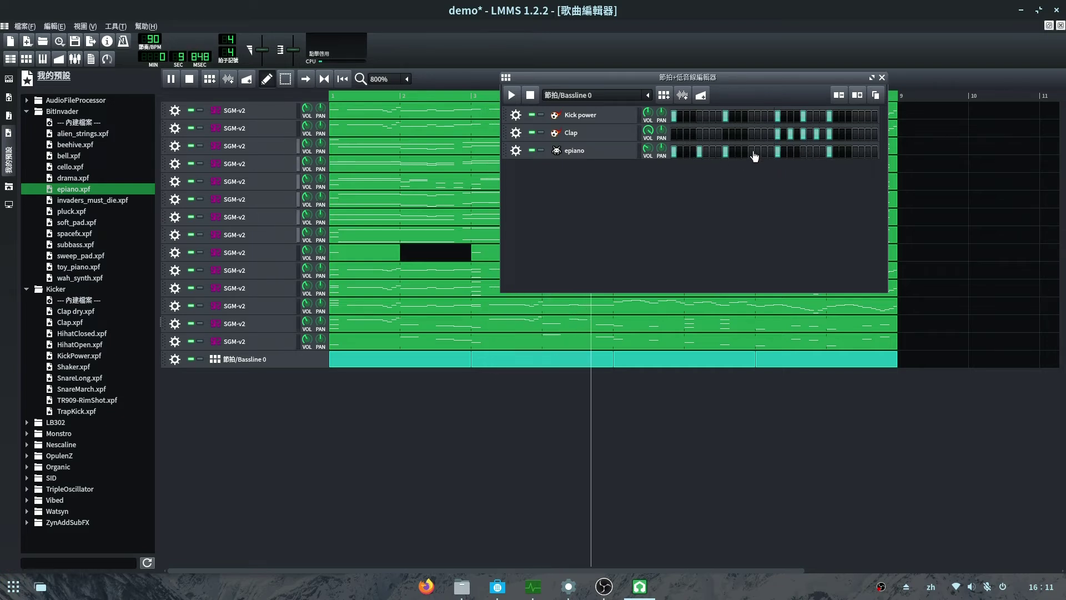
click(803, 152)
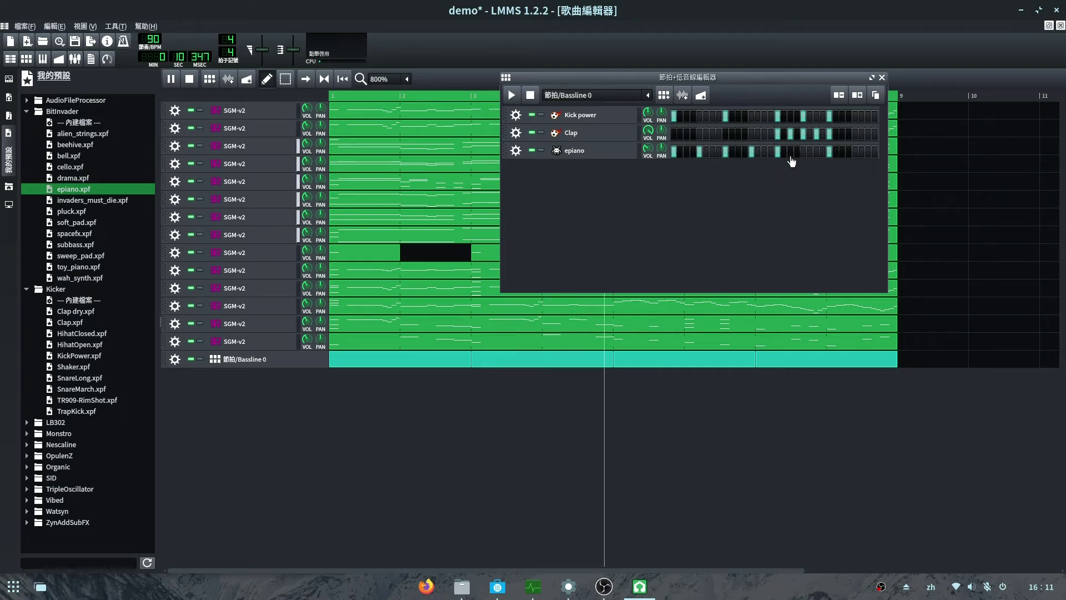
click(855, 151)
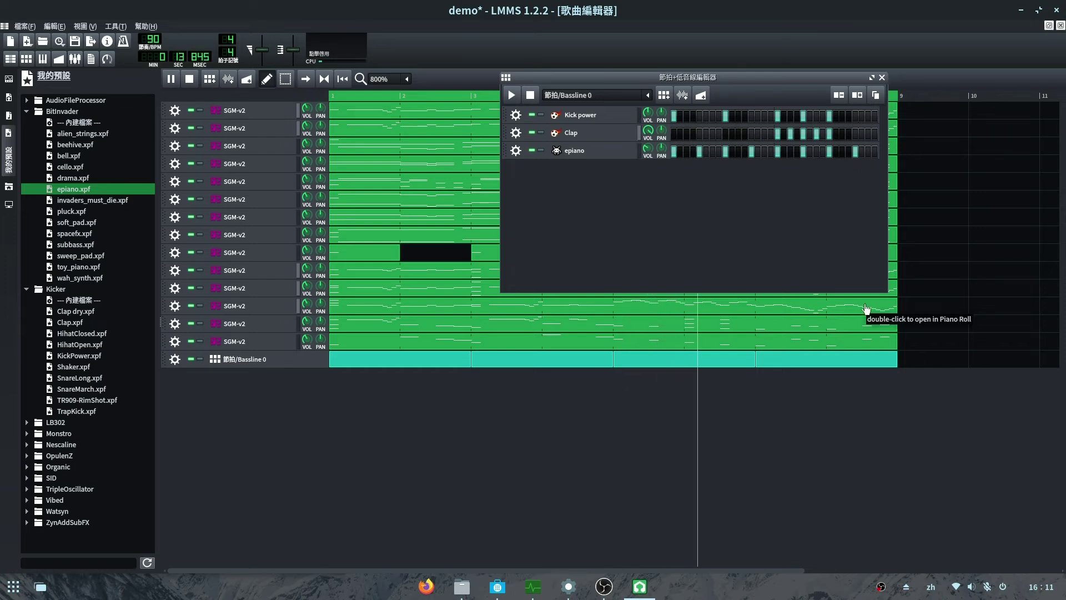
Remove the epiano track from the beat+bassline editor and stop song playback
click(515, 152)
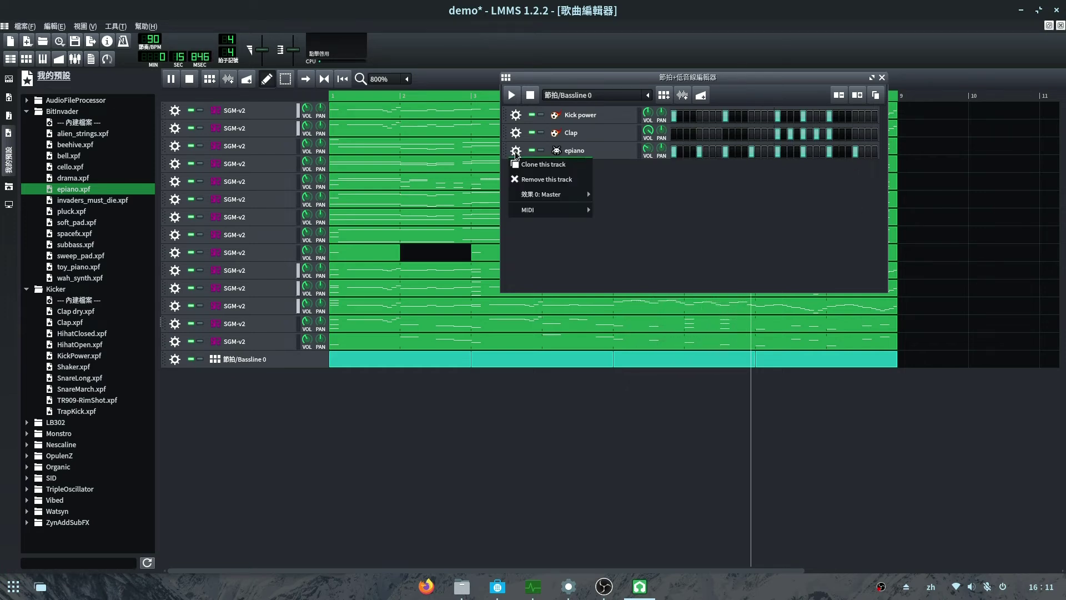
click(569, 181)
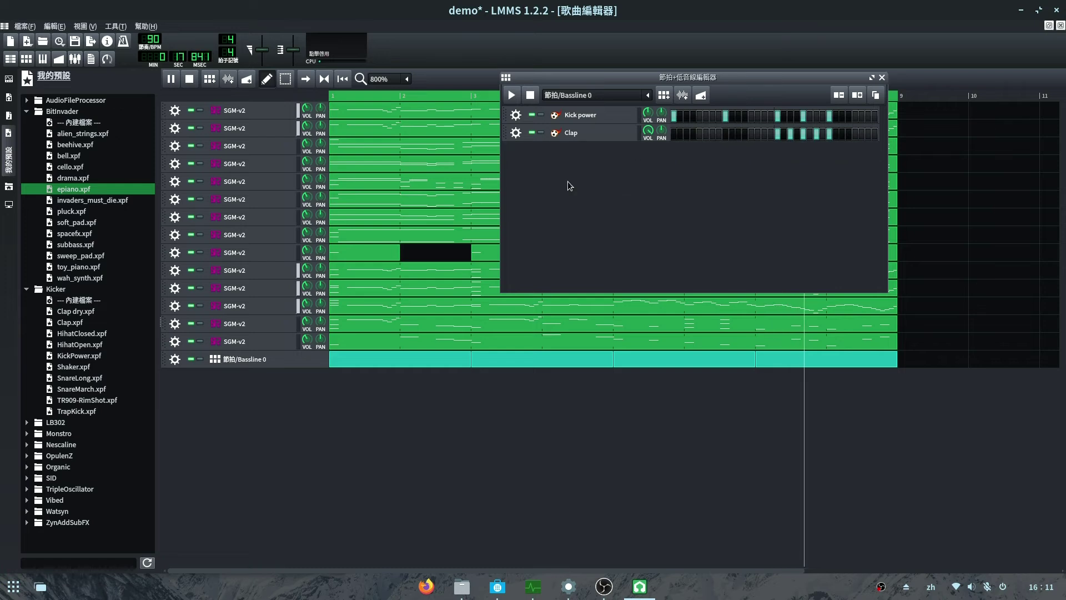
click(189, 78)
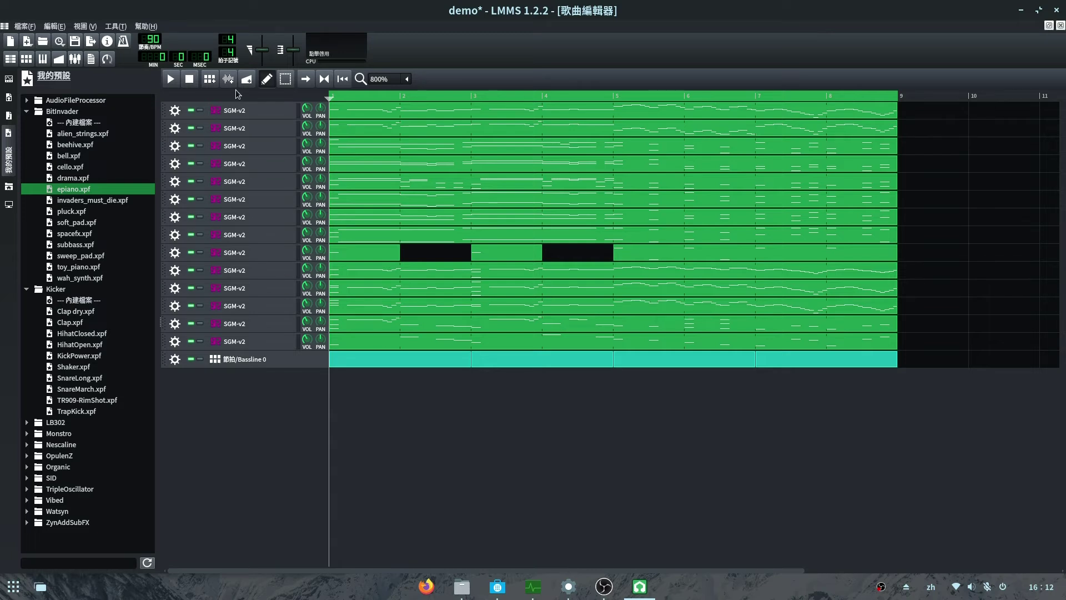
Add an automation track to the song with a clip spanning bars 1 to 8, and open the clip for editing
click(246, 79)
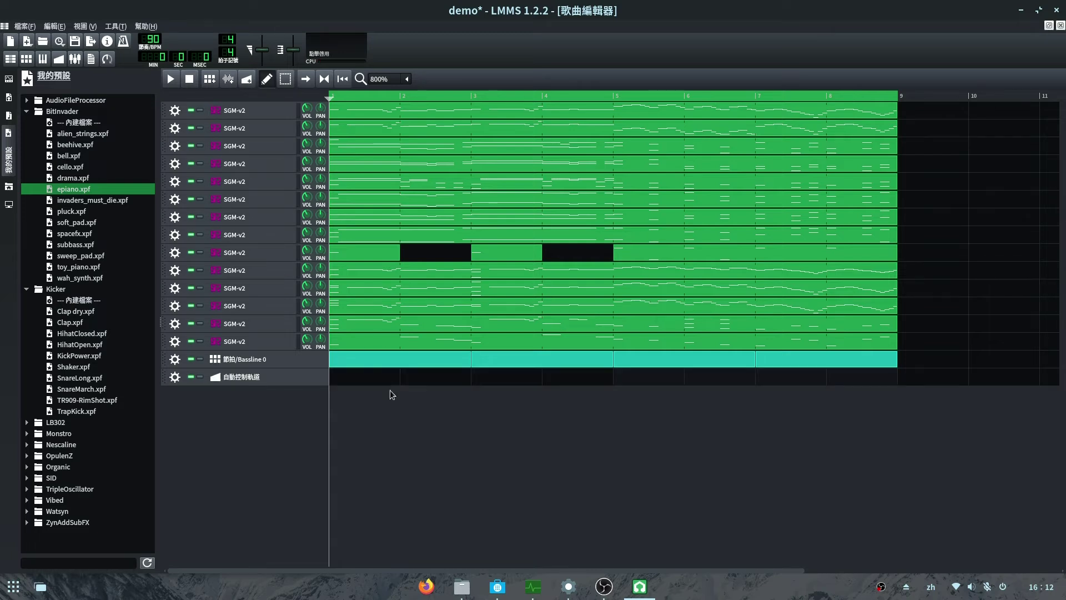
double_click(344, 383)
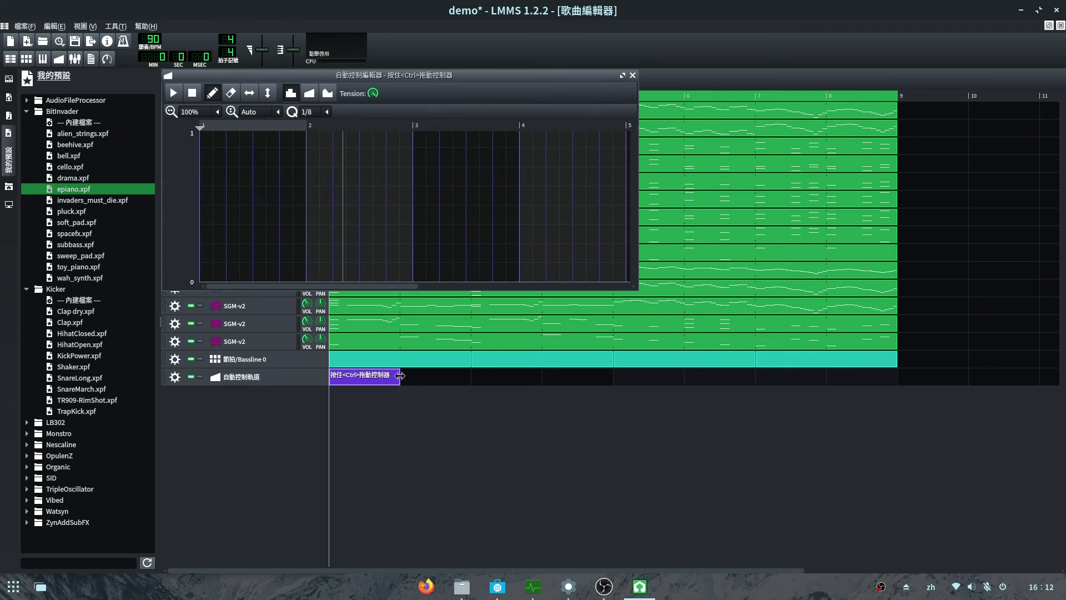
drag(400, 376, 886, 375)
double_click(381, 376)
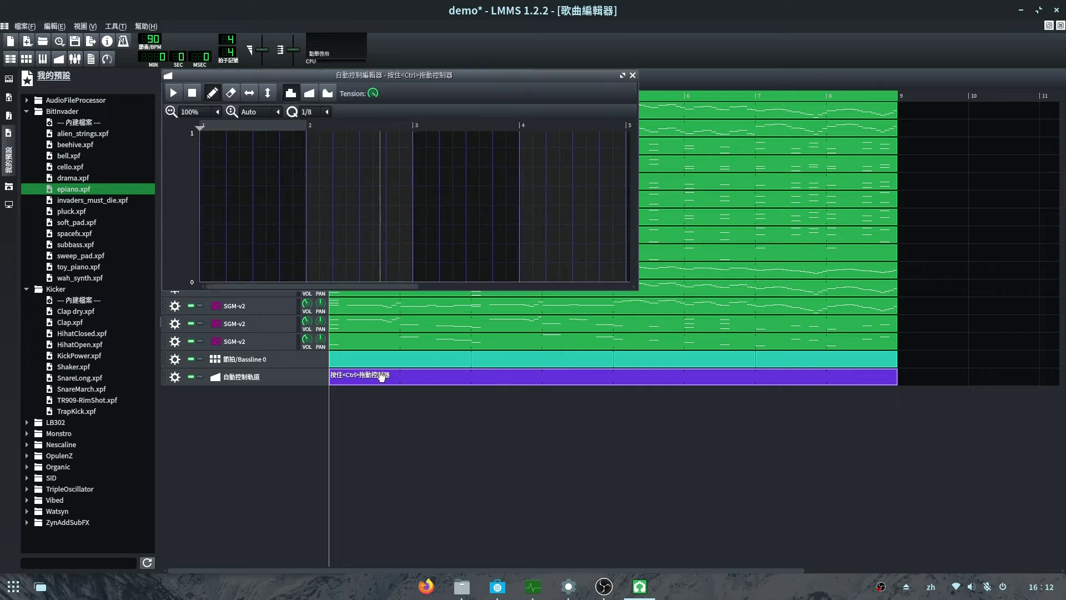
Draw eight automation points across bars 1 to 4, alternating between low values near 0.2 and high values near 0.8
click(215, 254)
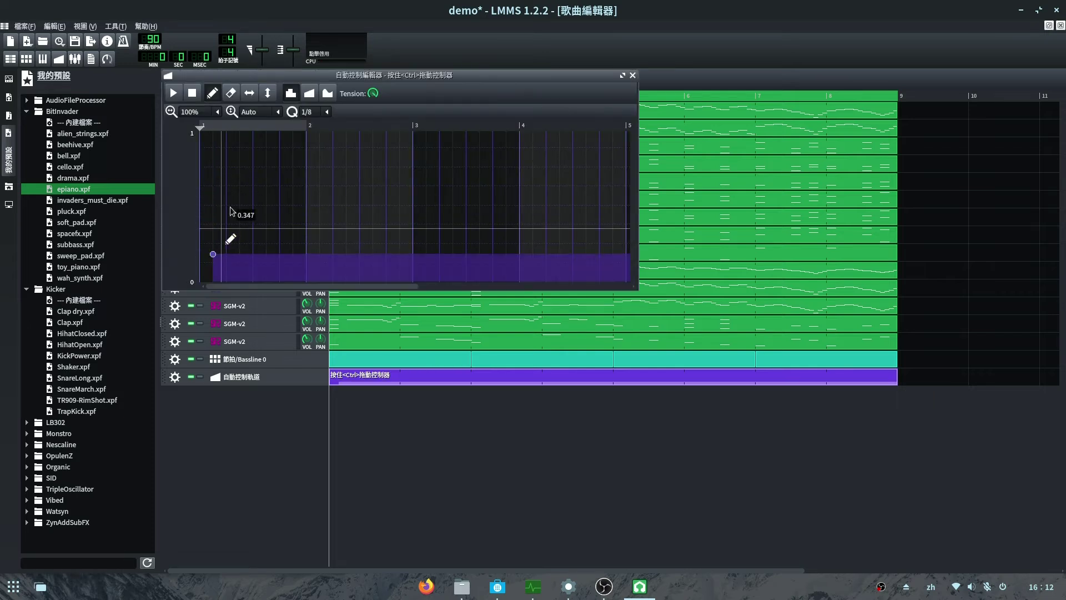
click(245, 169)
click(293, 263)
click(359, 151)
click(426, 255)
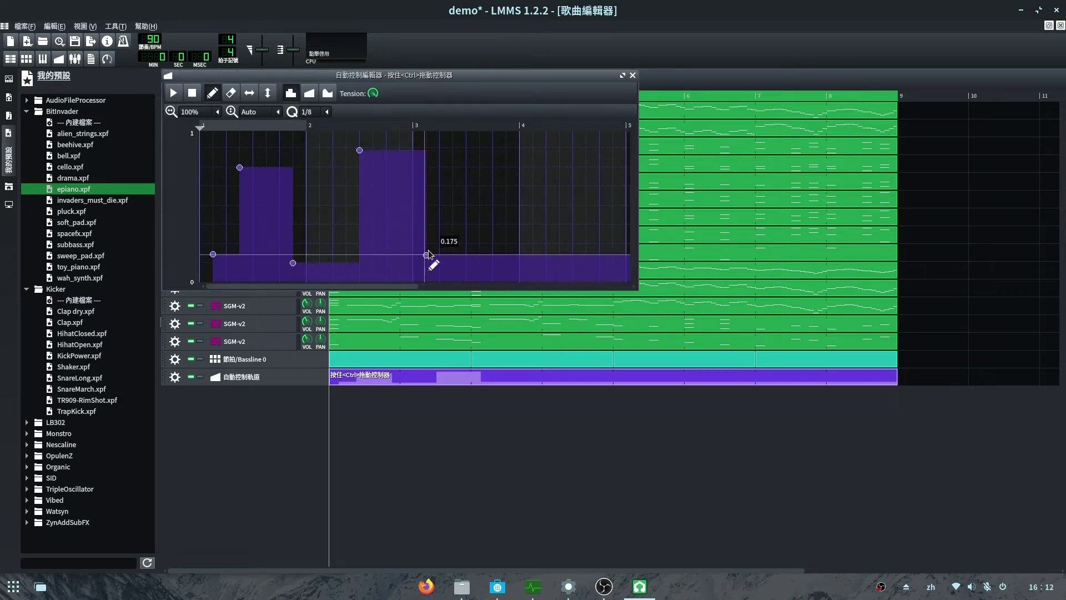
click(493, 151)
click(572, 255)
click(599, 158)
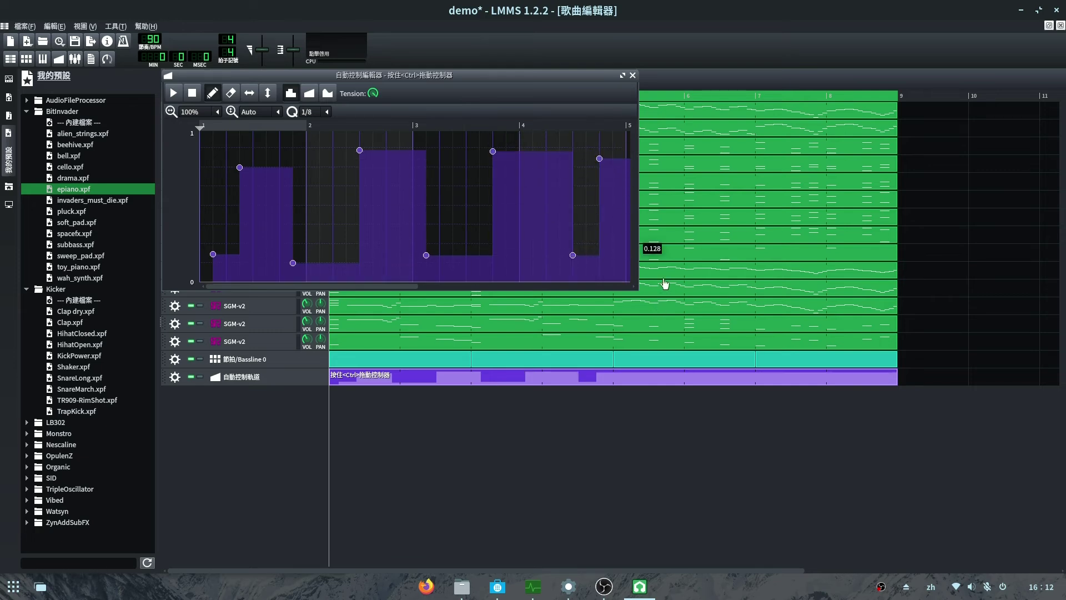
Continue the alternating low and high automation points from bar 5 to bar 8 and switch the curve to linear progression
drag(637, 243, 999, 243)
click(693, 242)
click(785, 166)
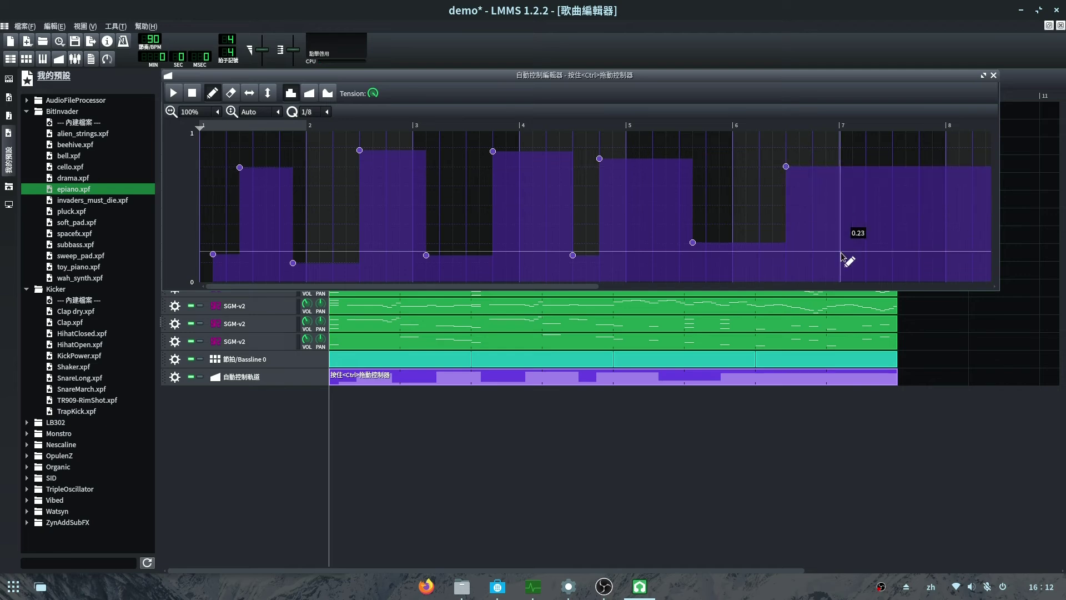
click(865, 264)
click(918, 177)
click(968, 269)
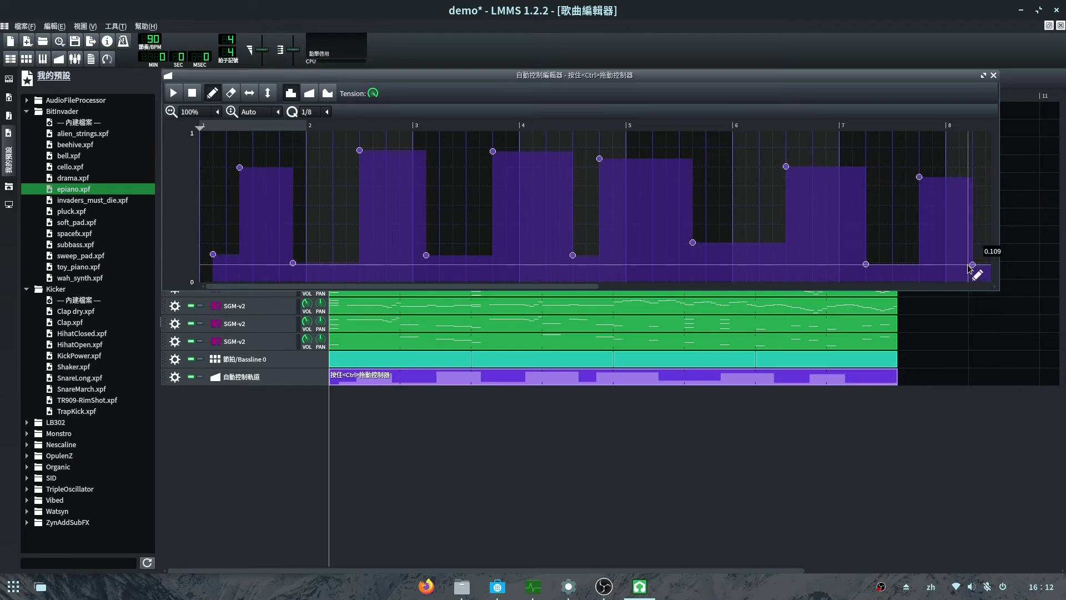
click(309, 93)
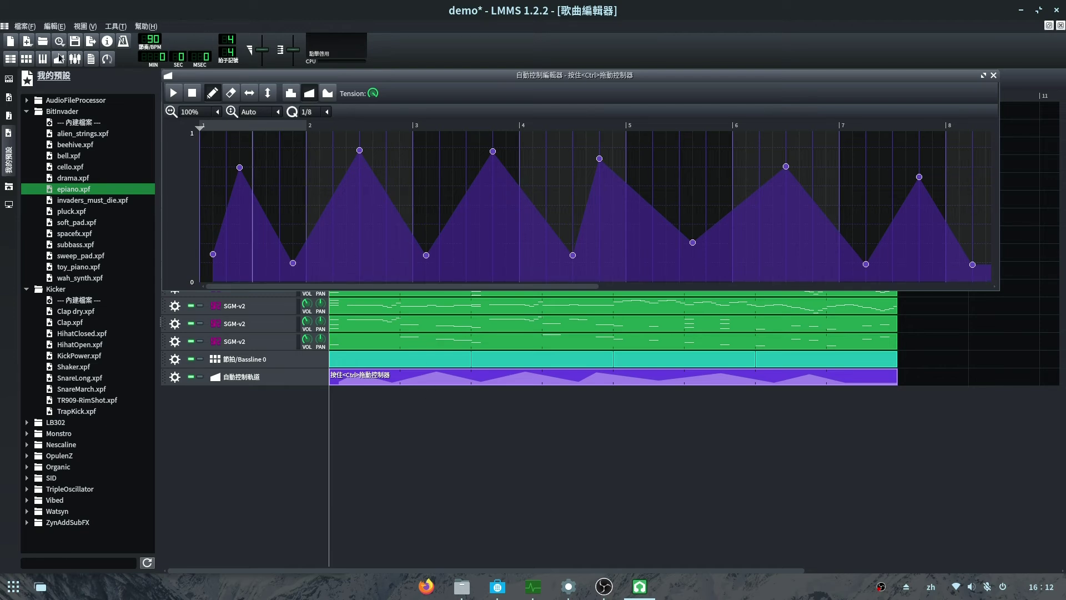
Link the Master volume fader of the effects mixer to the automation clip
click(73, 59)
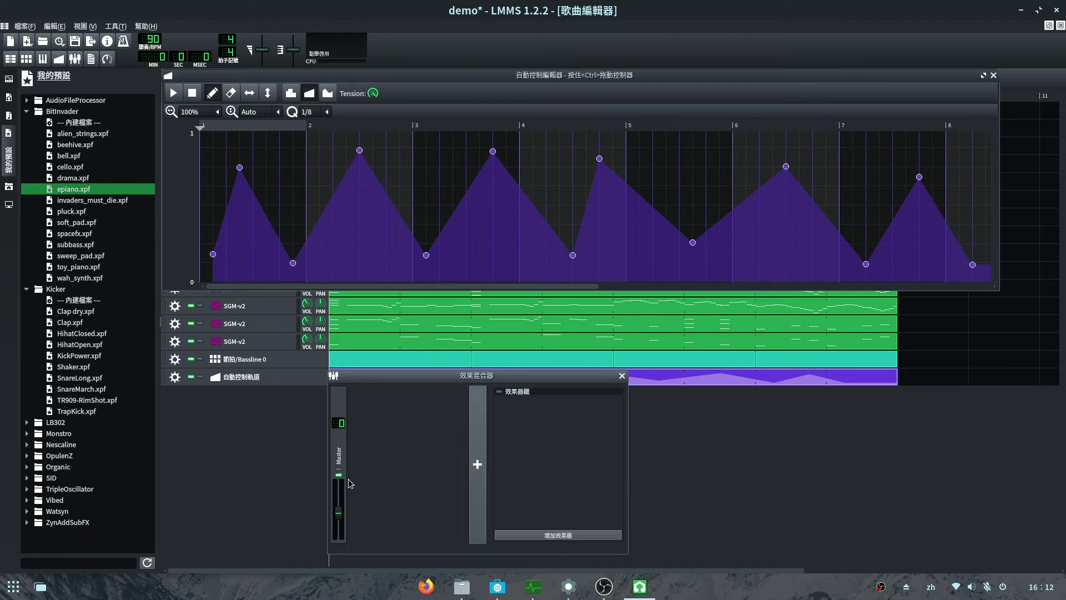
key(ctrl)
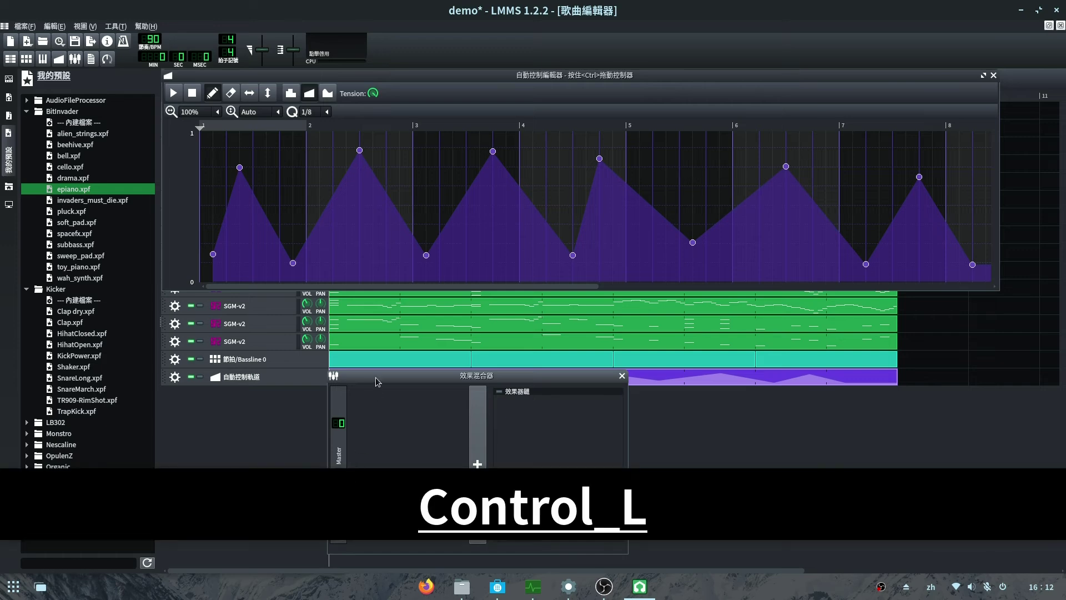
drag(376, 381, 765, 297)
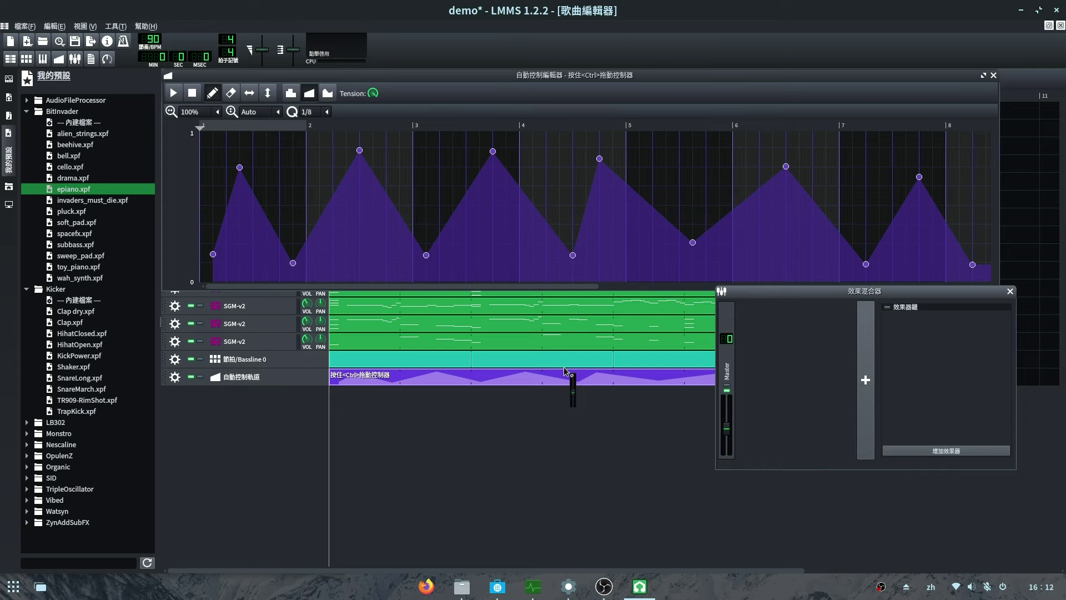
drag(560, 368, 561, 374)
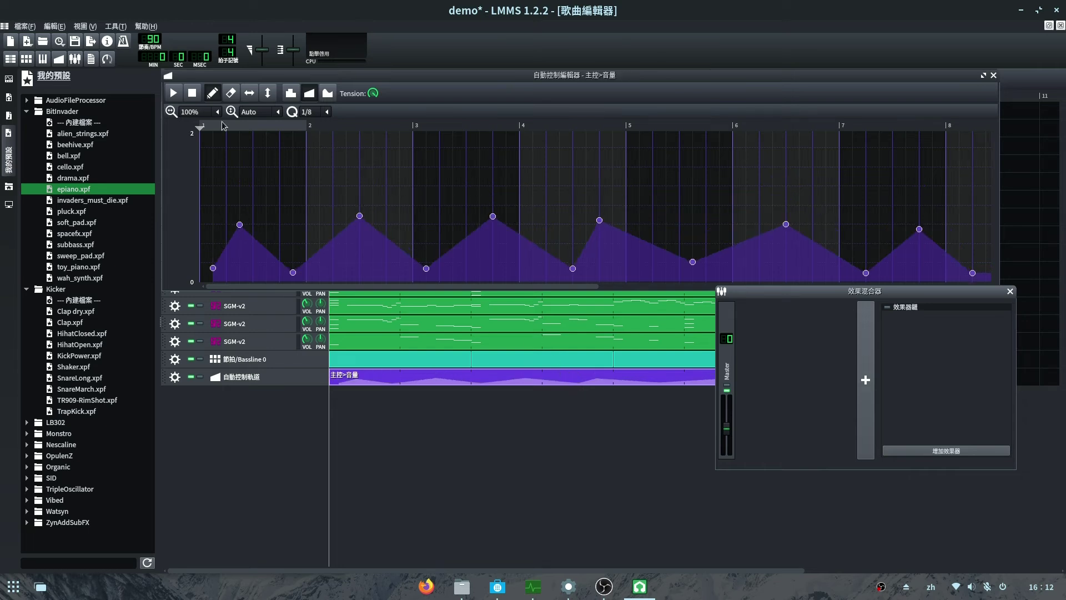
Play the song to hear the master volume automation and stop playback
click(165, 93)
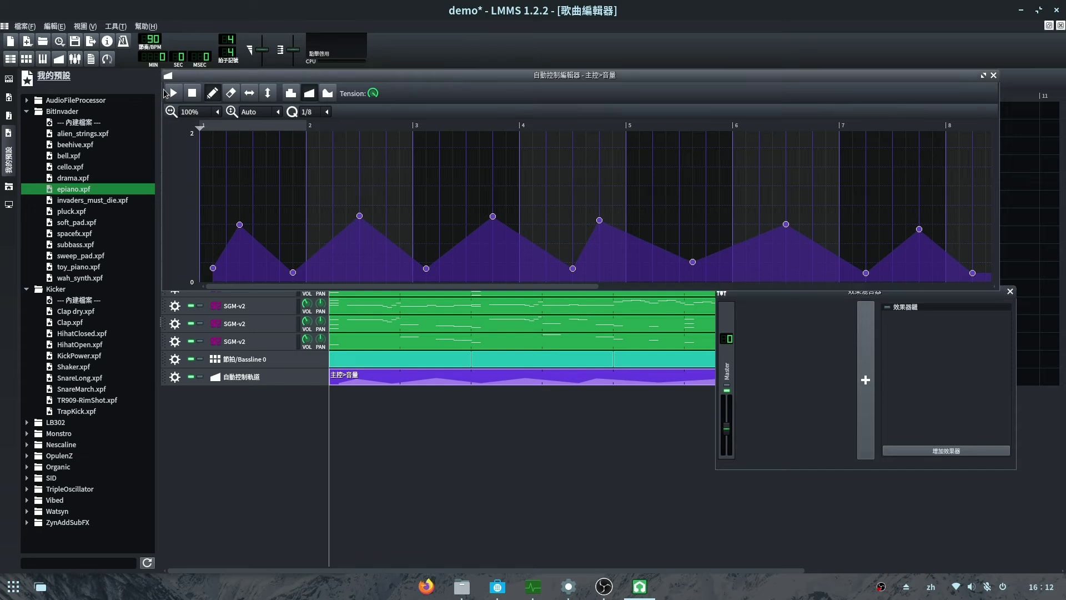
click(171, 93)
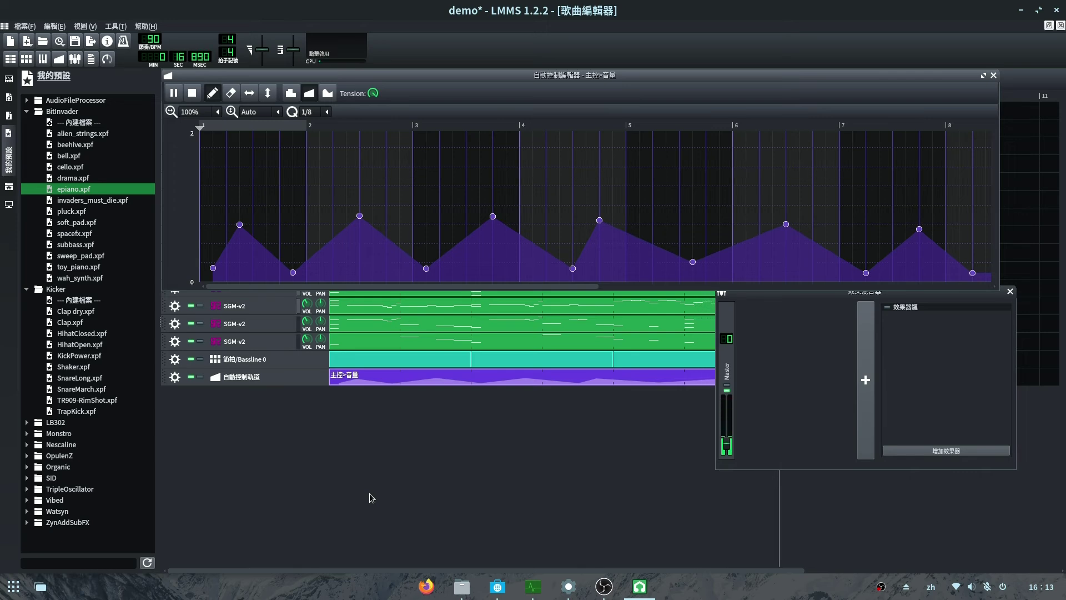
click(193, 93)
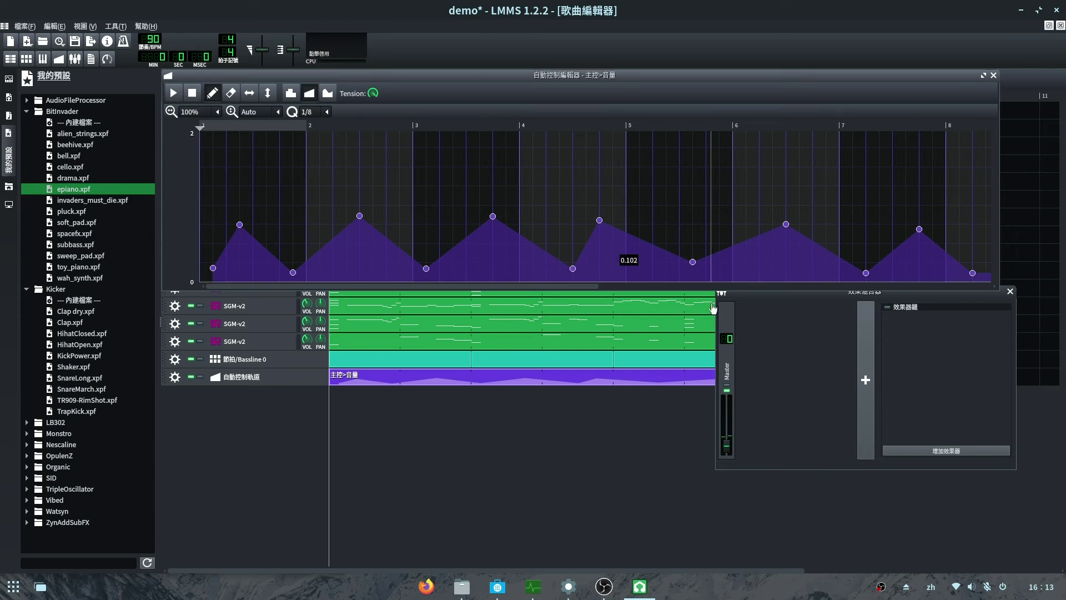
Remove the automation track from the song
click(171, 378)
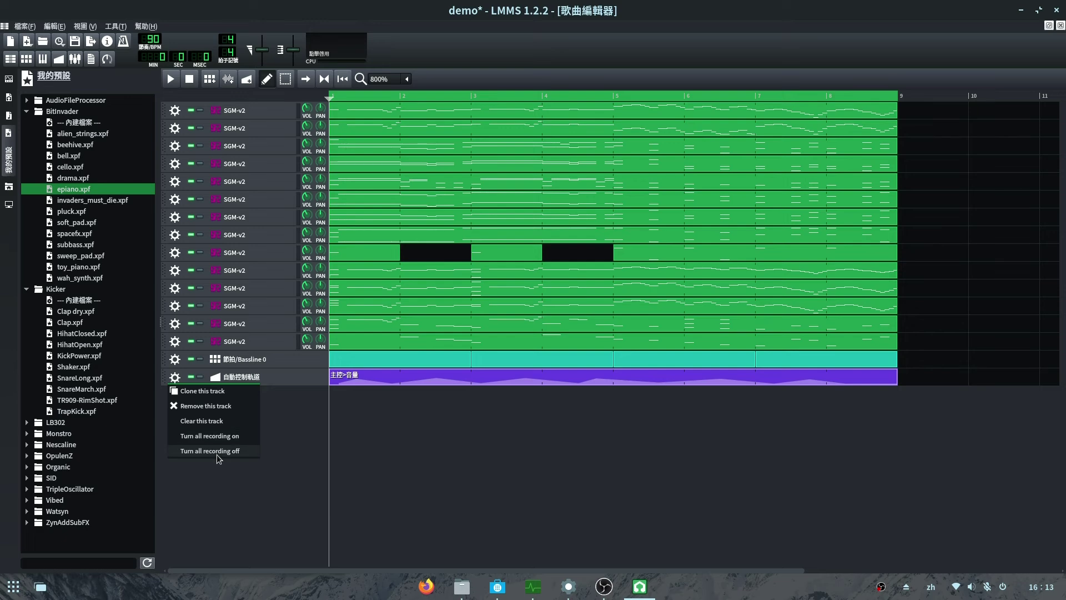
click(222, 406)
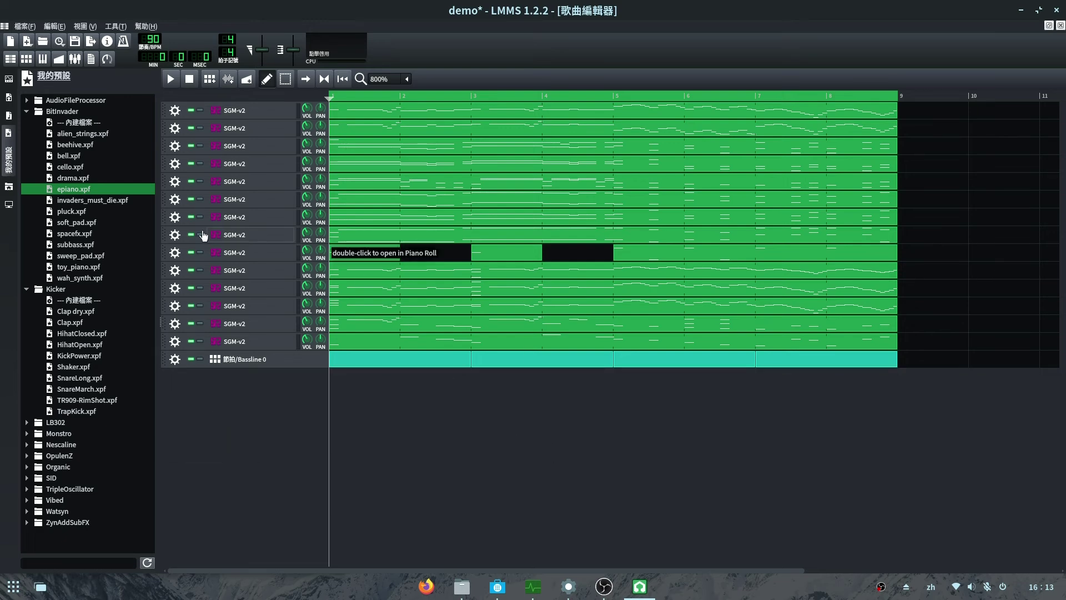
Assign the eighth SGM-v2 track to a new FX channel and show the effects mixer below the song tracks
click(174, 236)
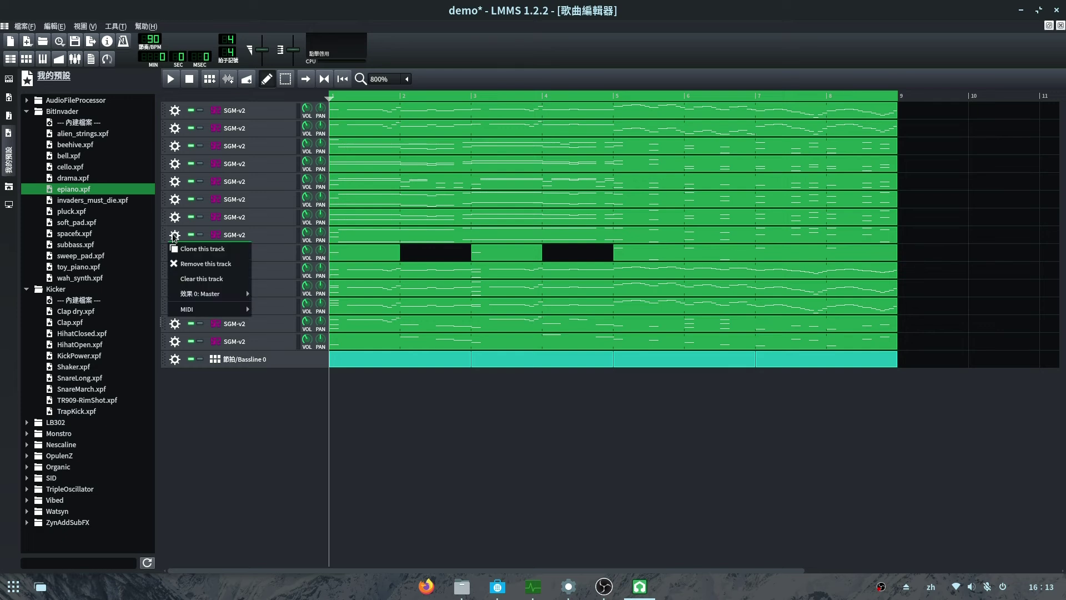
mouse_move(235, 295)
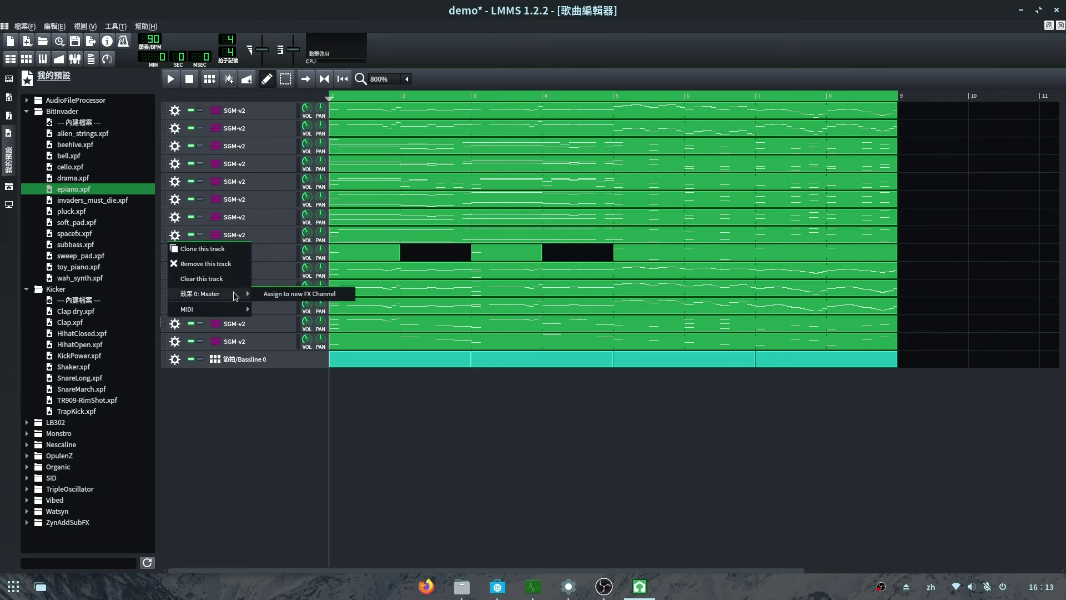
click(268, 295)
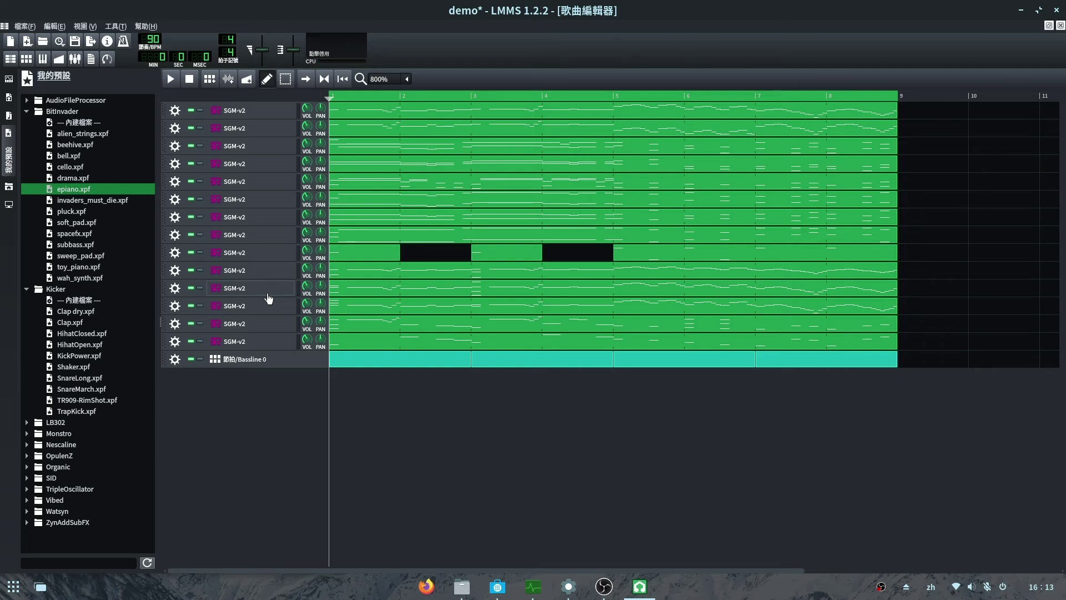
click(80, 61)
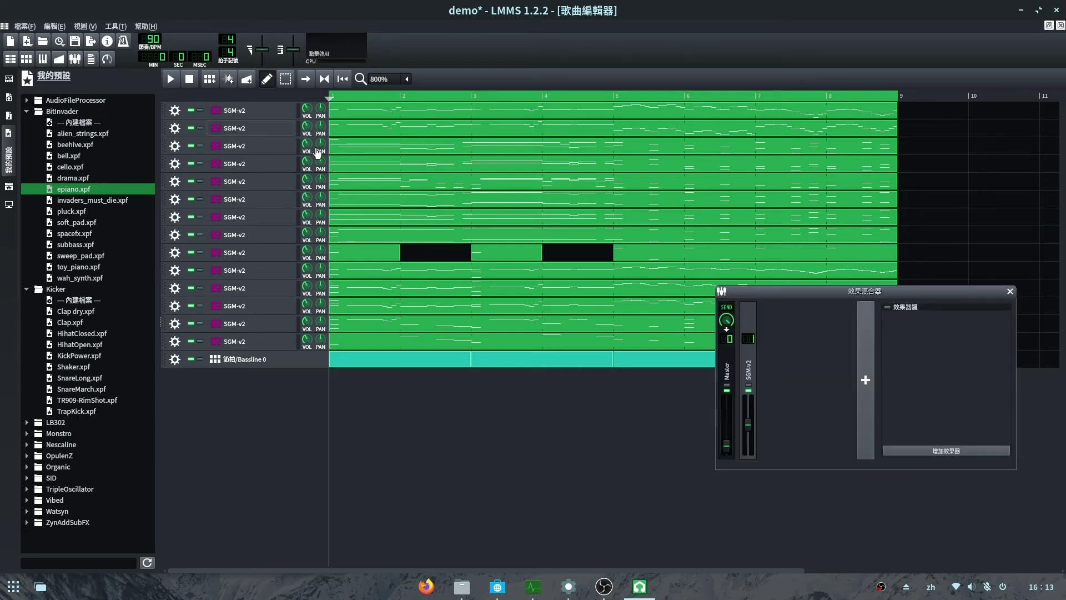
drag(814, 296, 292, 378)
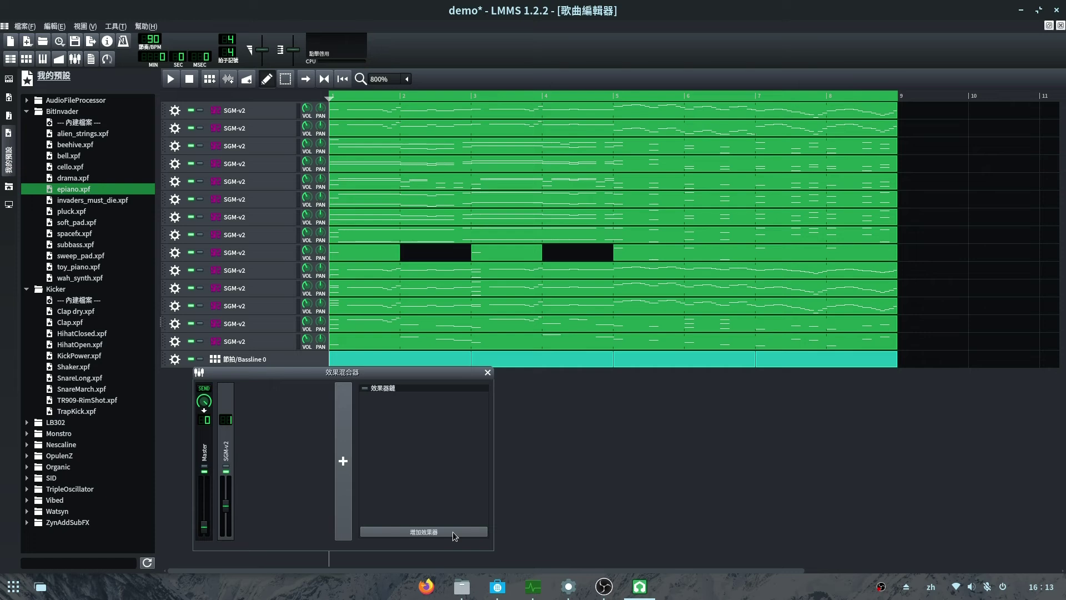
Play the song and add the LMMS Equalizer effect to the new SGM-v2 mixer channel
click(166, 79)
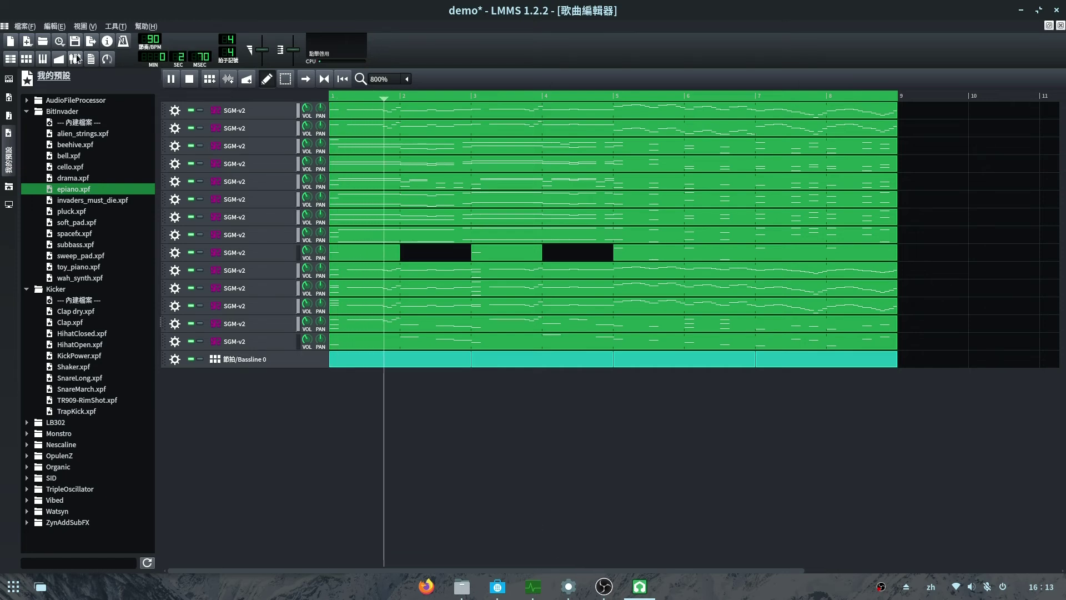
click(76, 58)
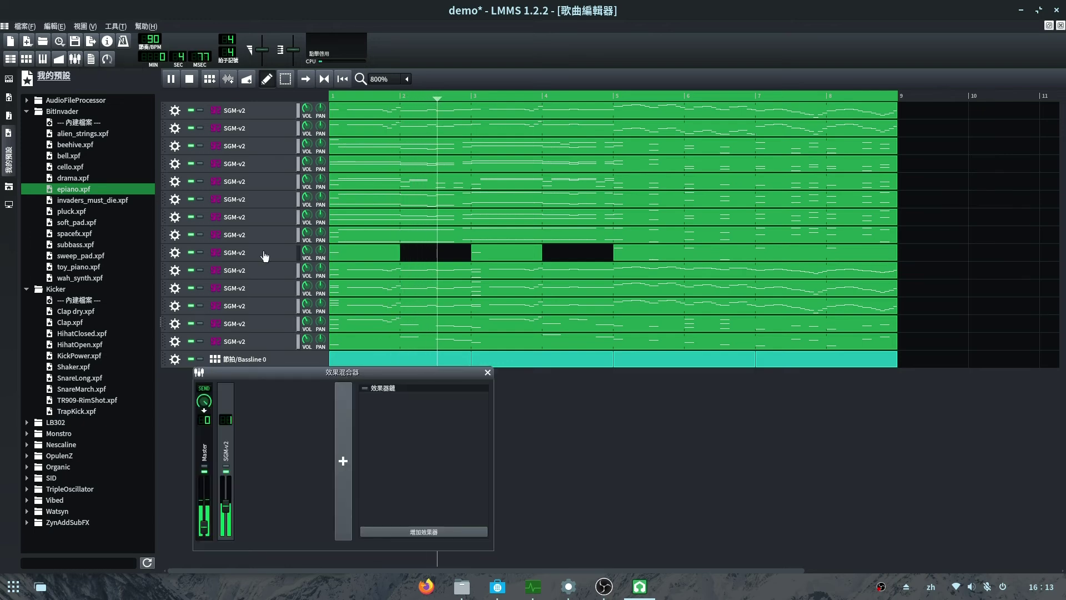
click(444, 531)
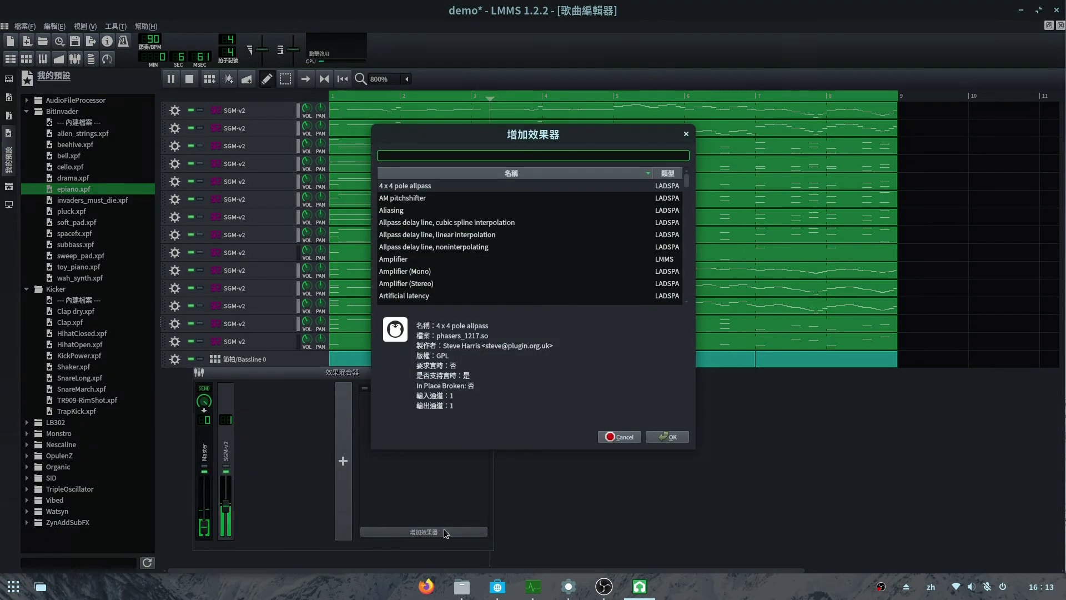
scroll(577, 272, down, 12)
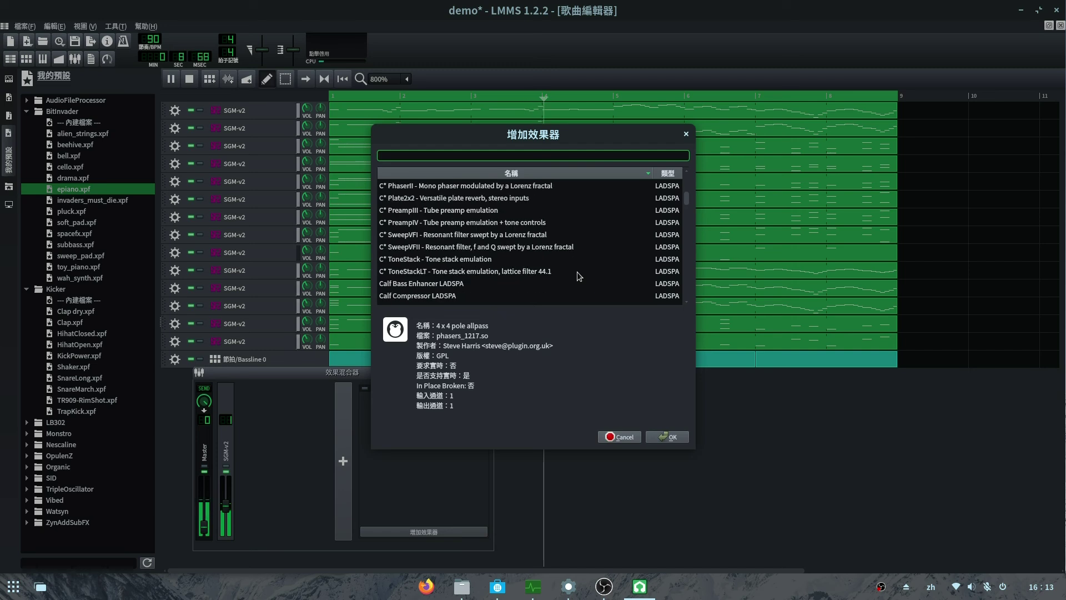
scroll(581, 265, down, 14)
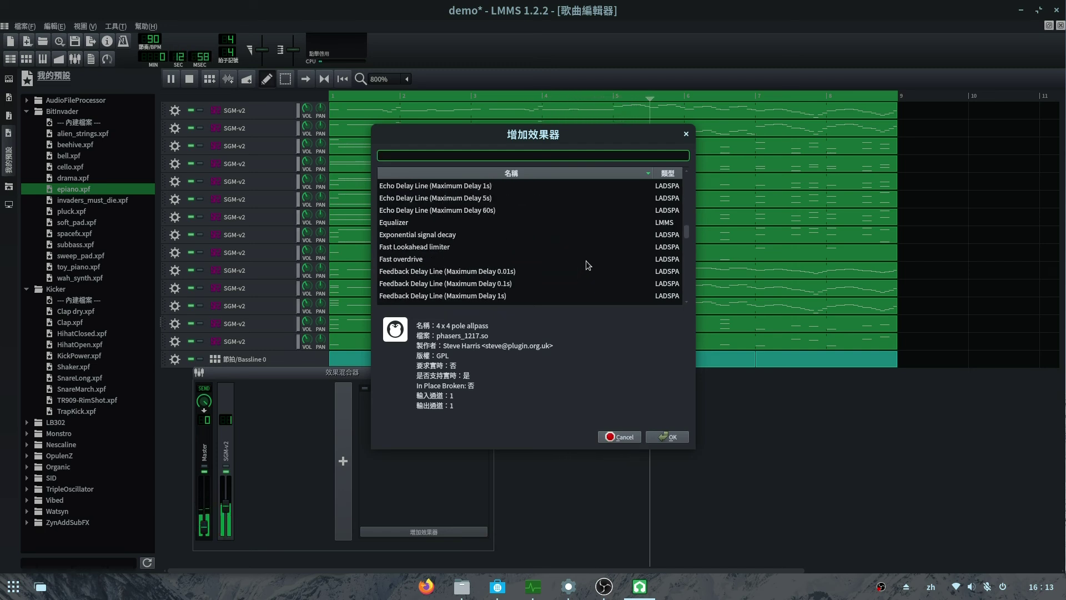
click(394, 223)
double_click(394, 222)
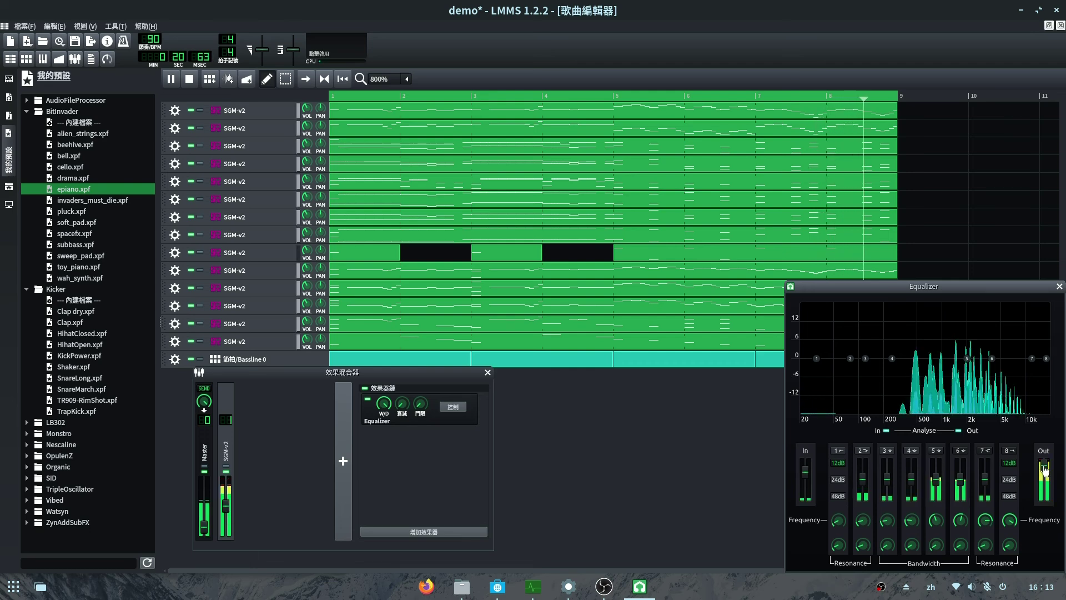
Lower the gain of equalizer bands 2, 4, 5 and 6 and adjust the output level while the song plays
mouse_move(960, 478)
mouse_down()
mouse_move(961, 507)
mouse_move(936, 498)
mouse_up()
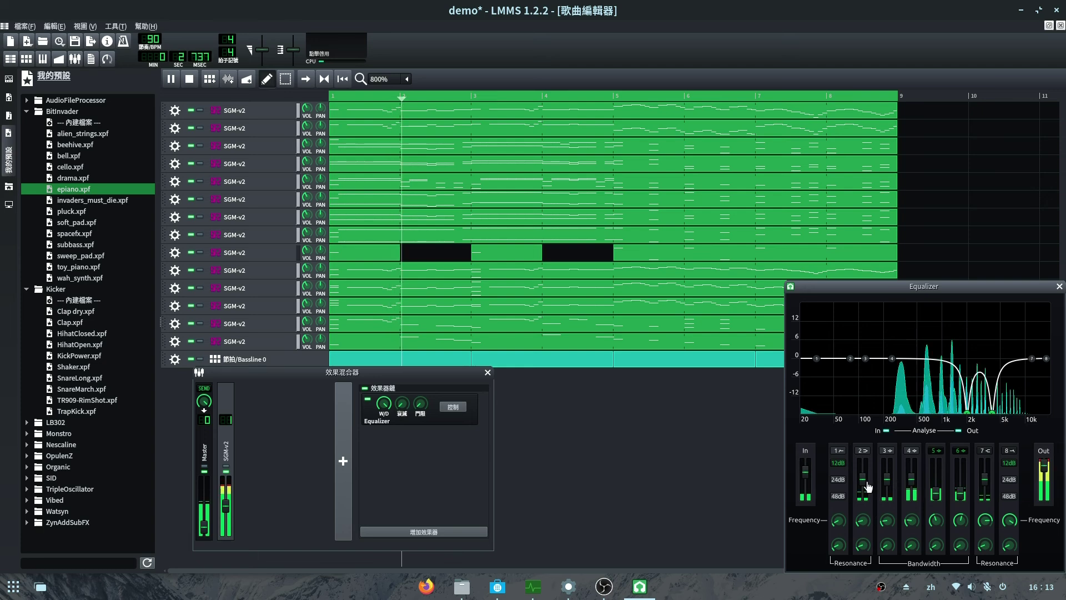
drag(869, 488, 916, 493)
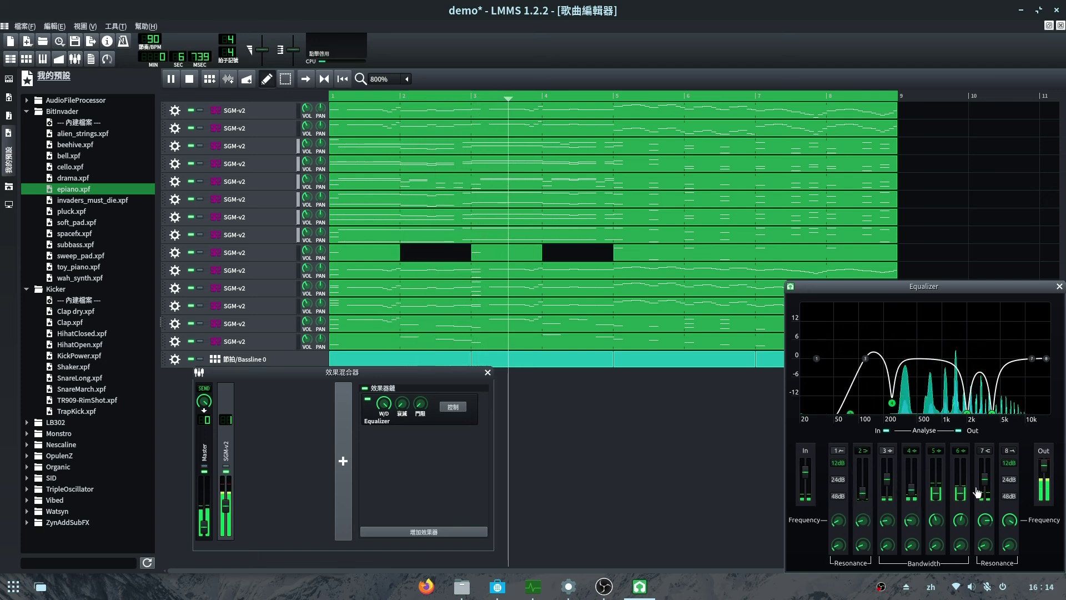
click(1044, 472)
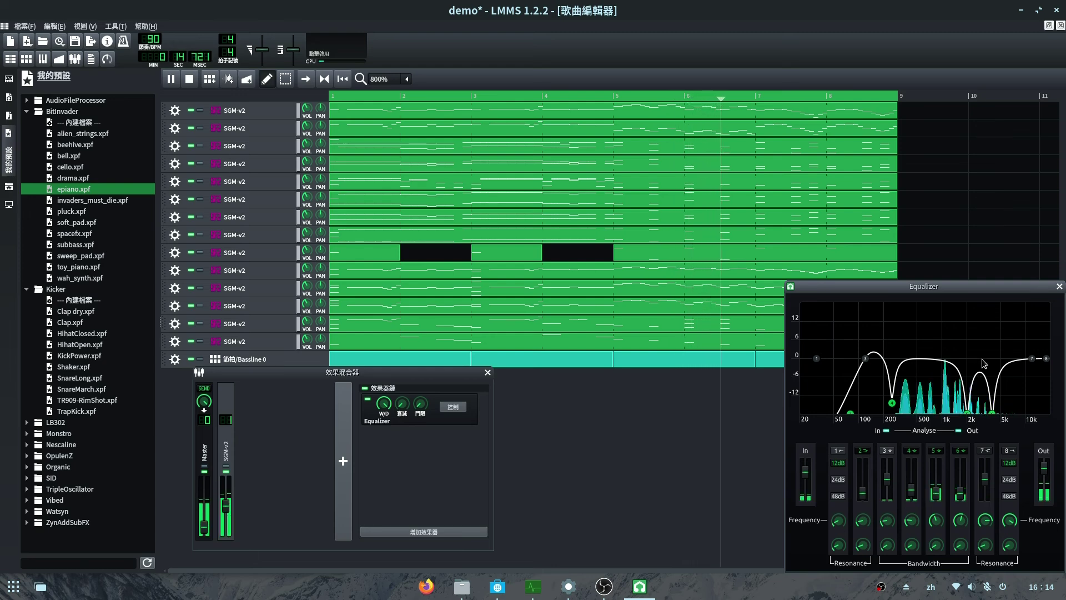
drag(974, 288, 871, 283)
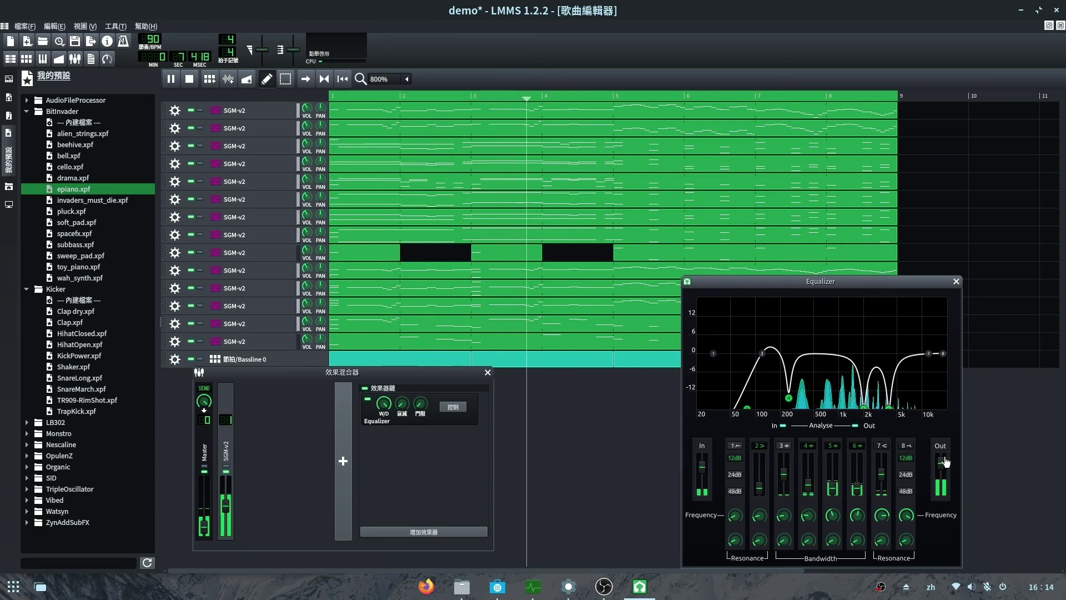
mouse_move(944, 458)
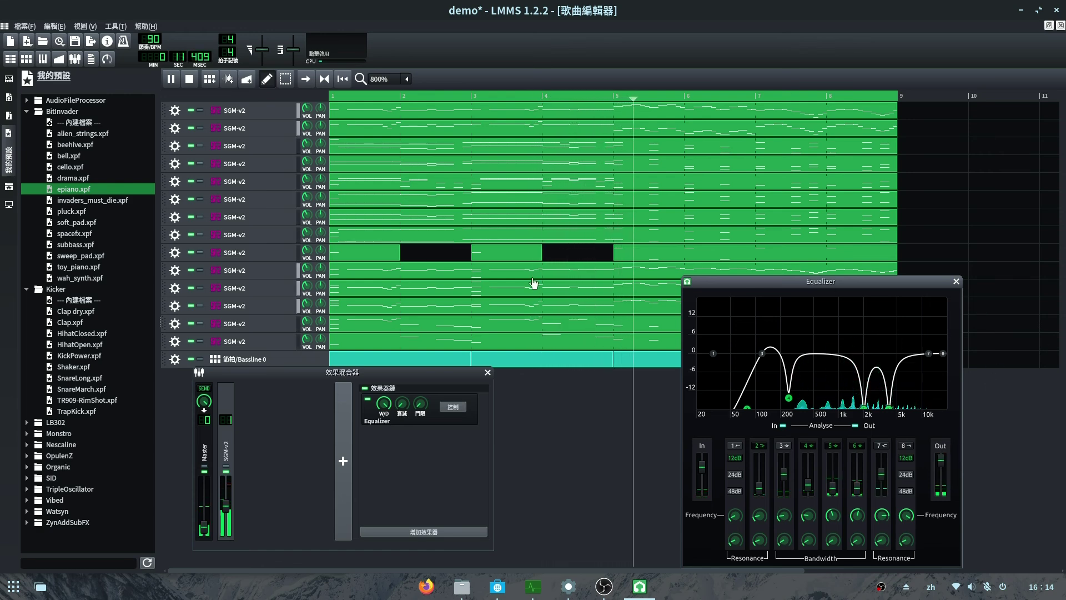
Stop playback and remove the Beat/Bassline 0 track from the song
click(189, 79)
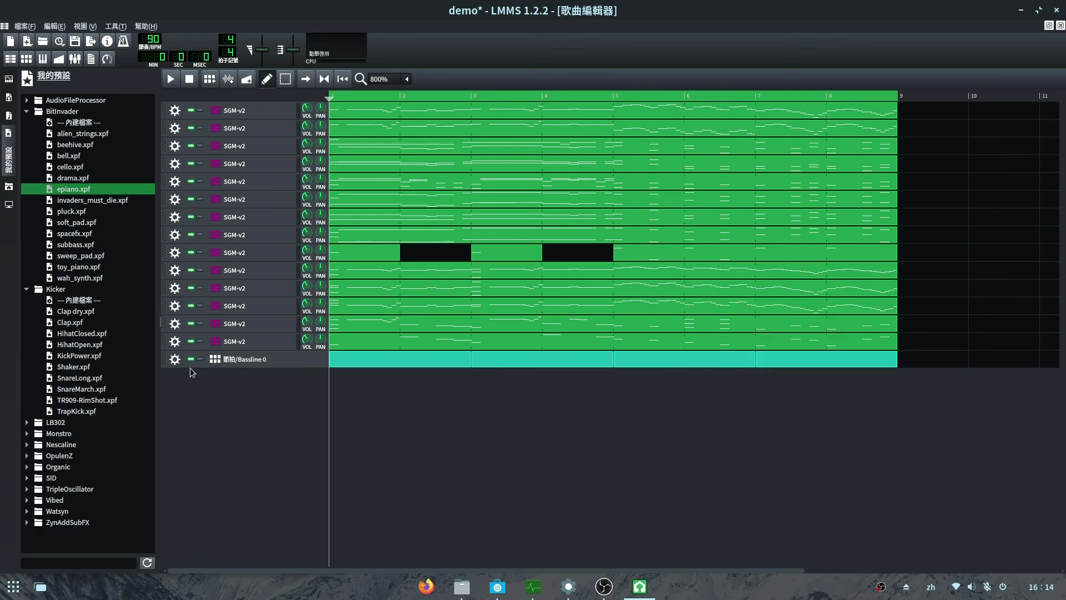
click(175, 359)
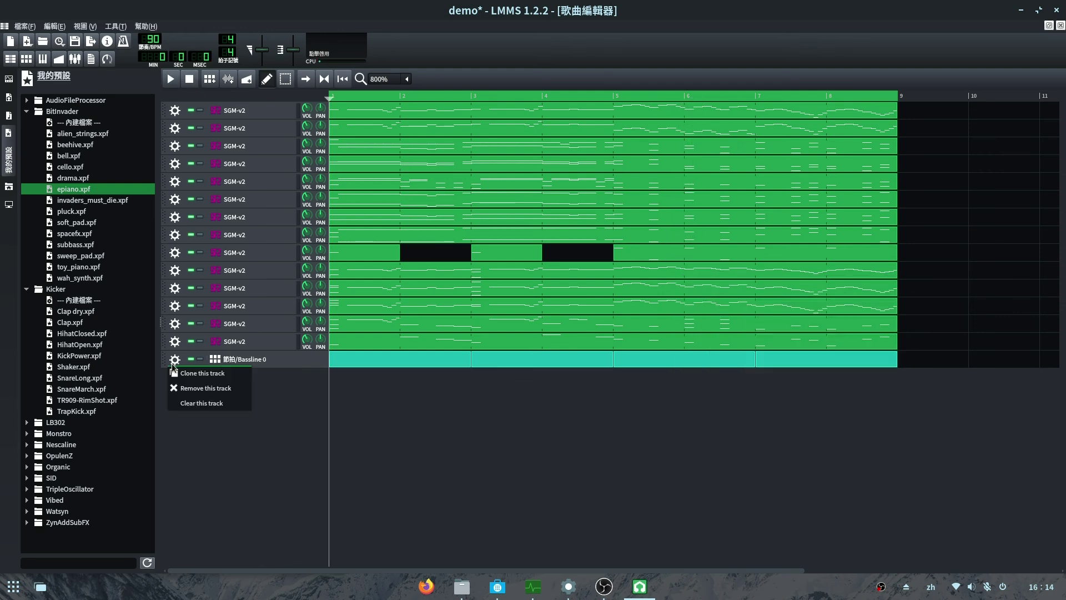
click(187, 389)
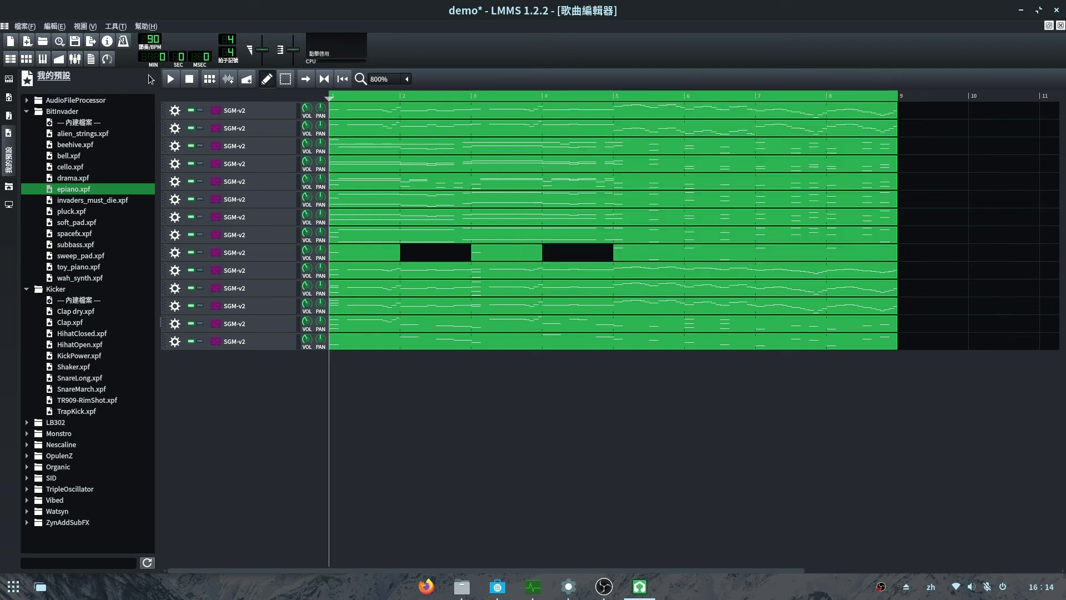
Export the project over the existing demo.wav, as a loop without end silence and only between the loop markers
click(23, 27)
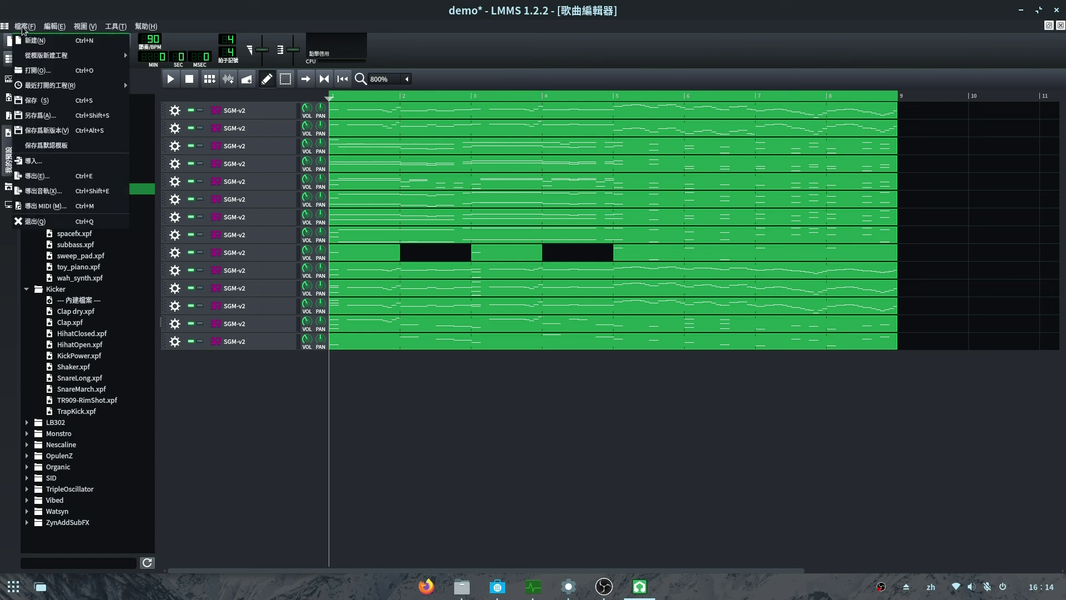
click(87, 177)
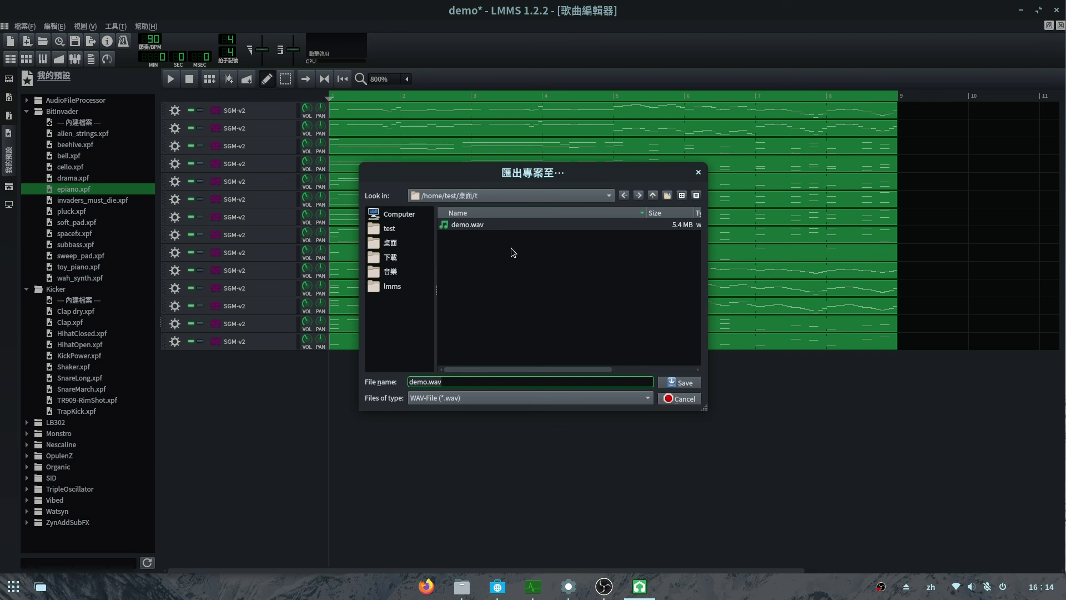
click(679, 382)
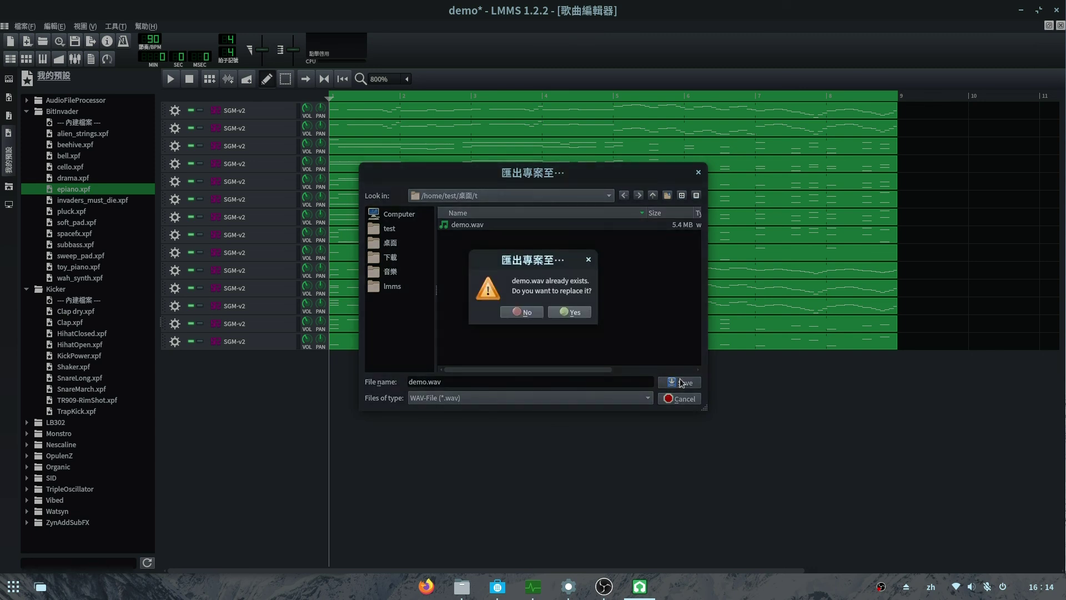
click(577, 316)
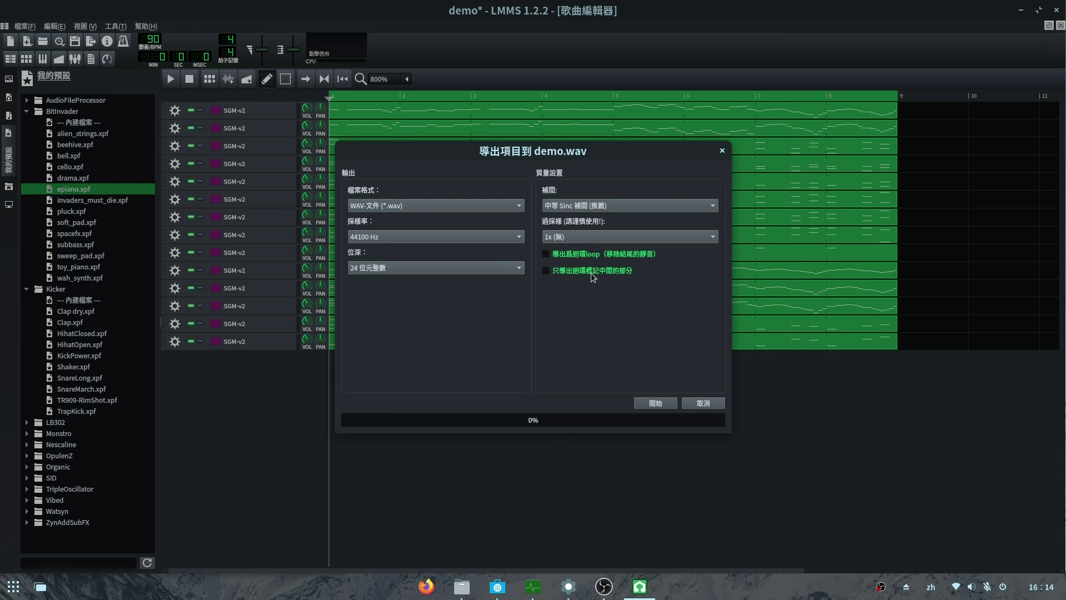
click(591, 272)
click(590, 256)
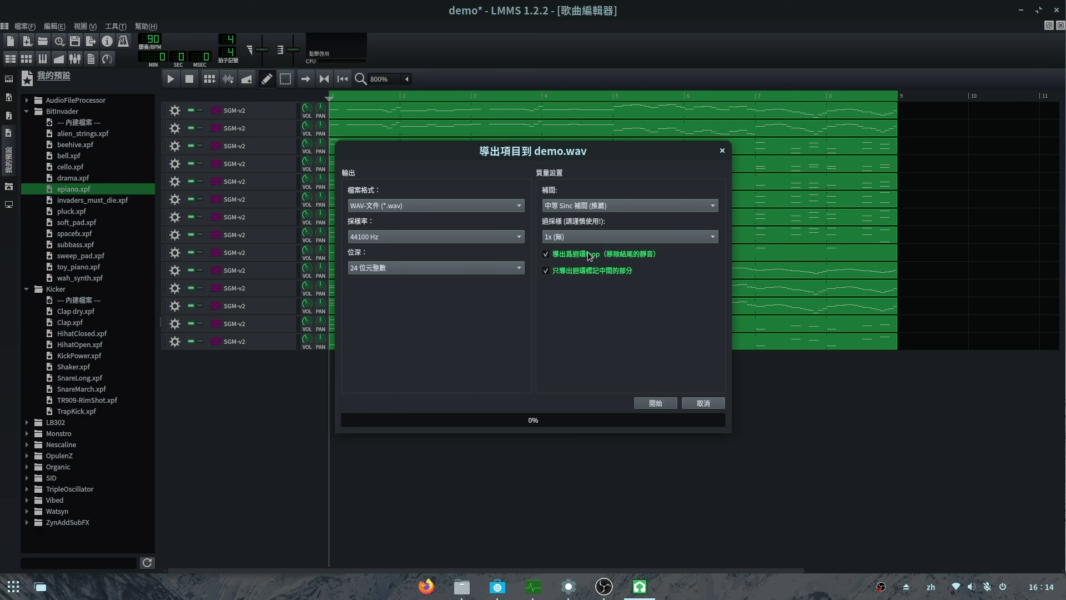
click(665, 402)
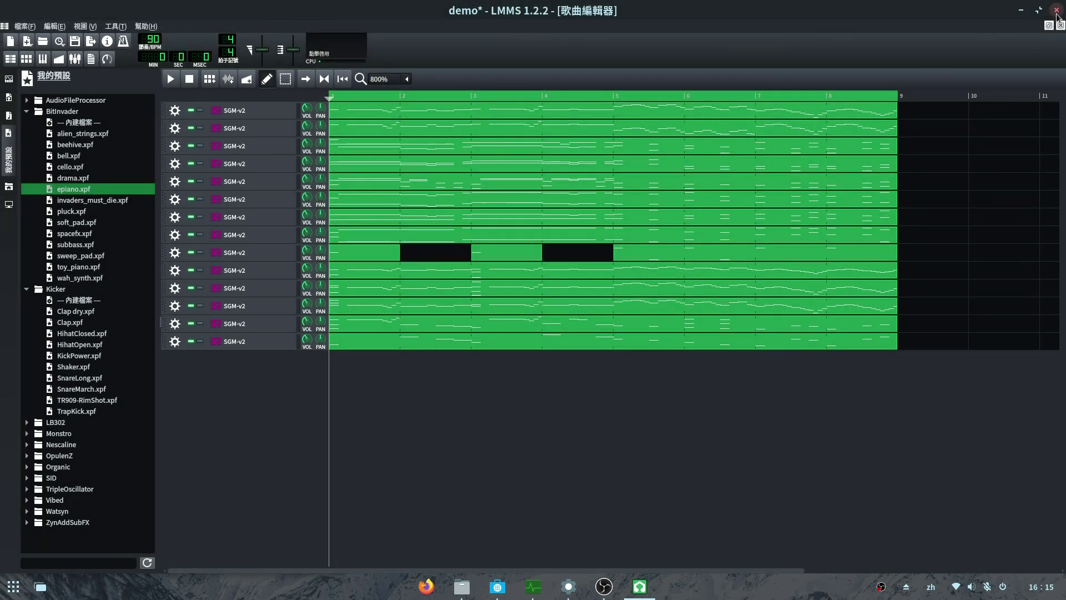
Close LMMS without saving the project changes
click(1057, 10)
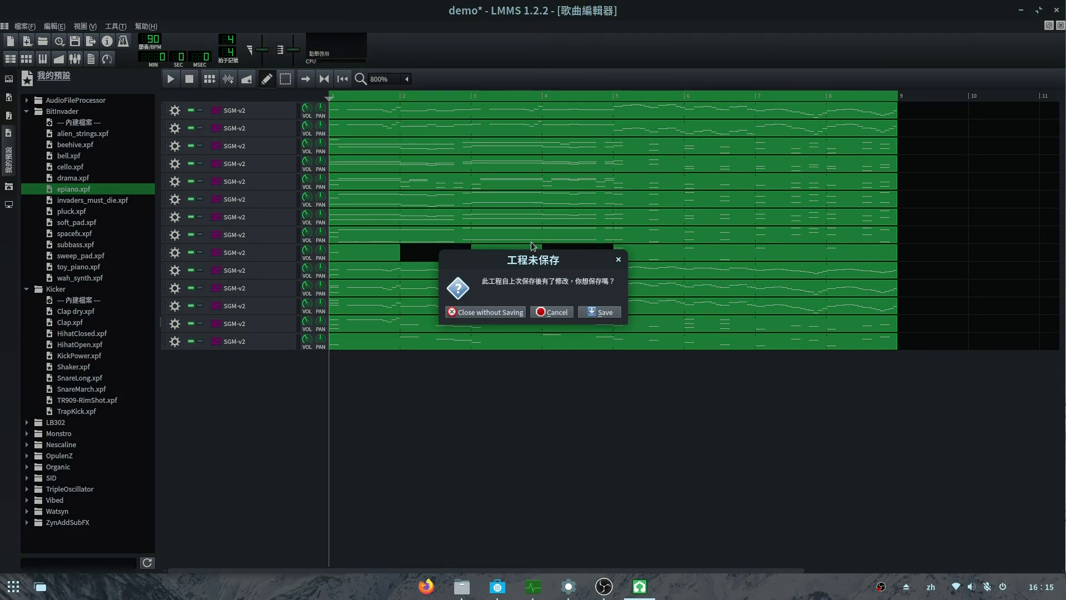
click(506, 312)
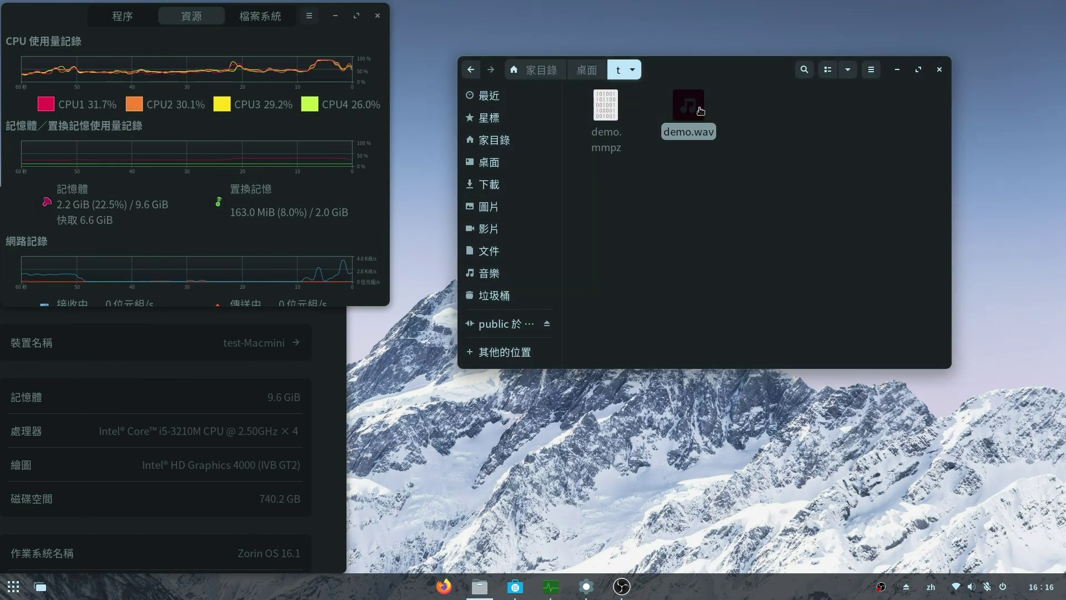